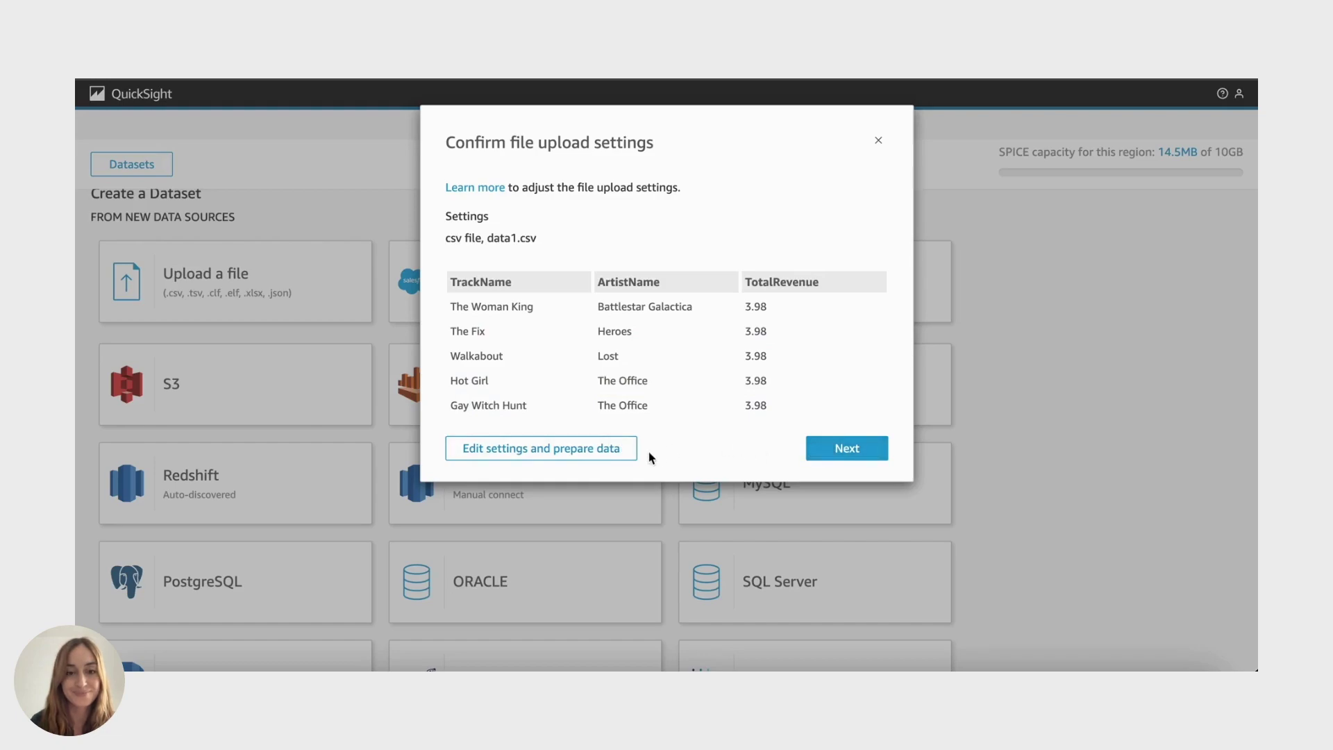
Accept the data1.csv upload settings, preview the data, and Save & Publish the dataset
{"action": "left_click", "coordinate": [816, 450]}
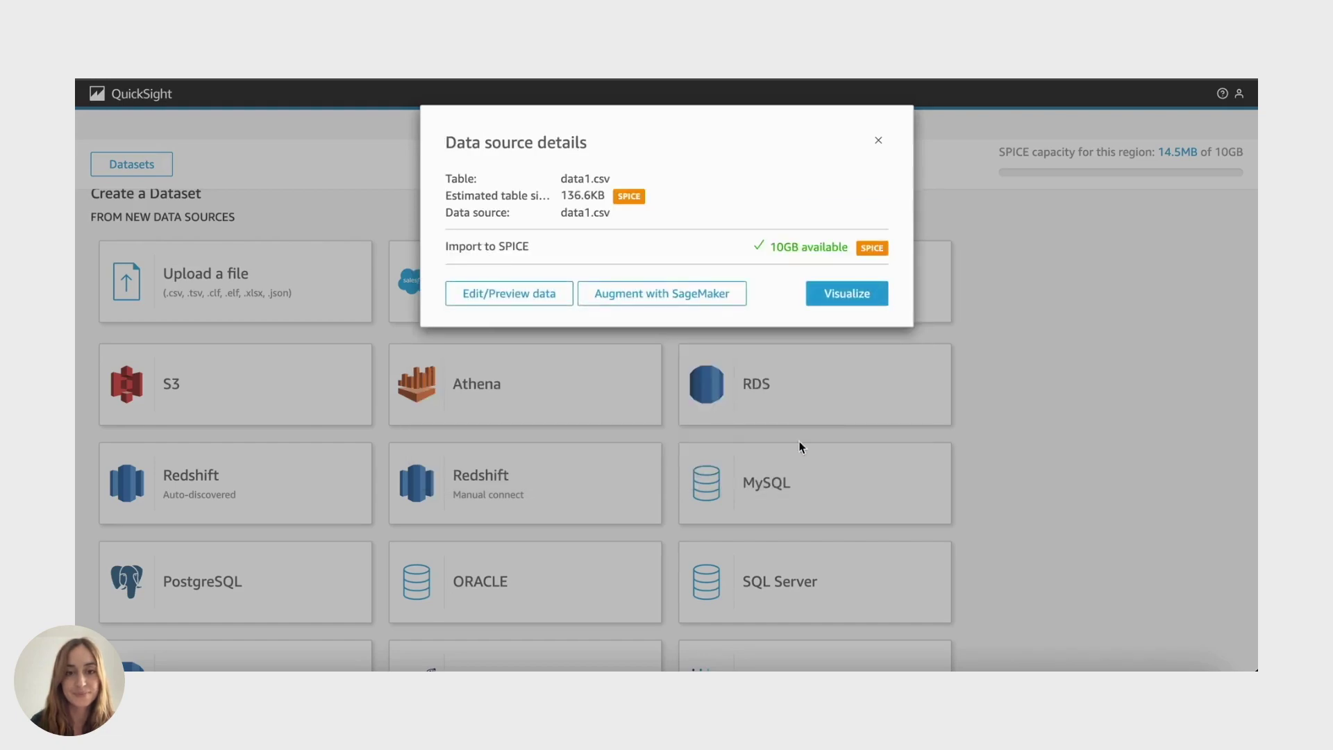
{"action": "left_click", "coordinate": [545, 308]}
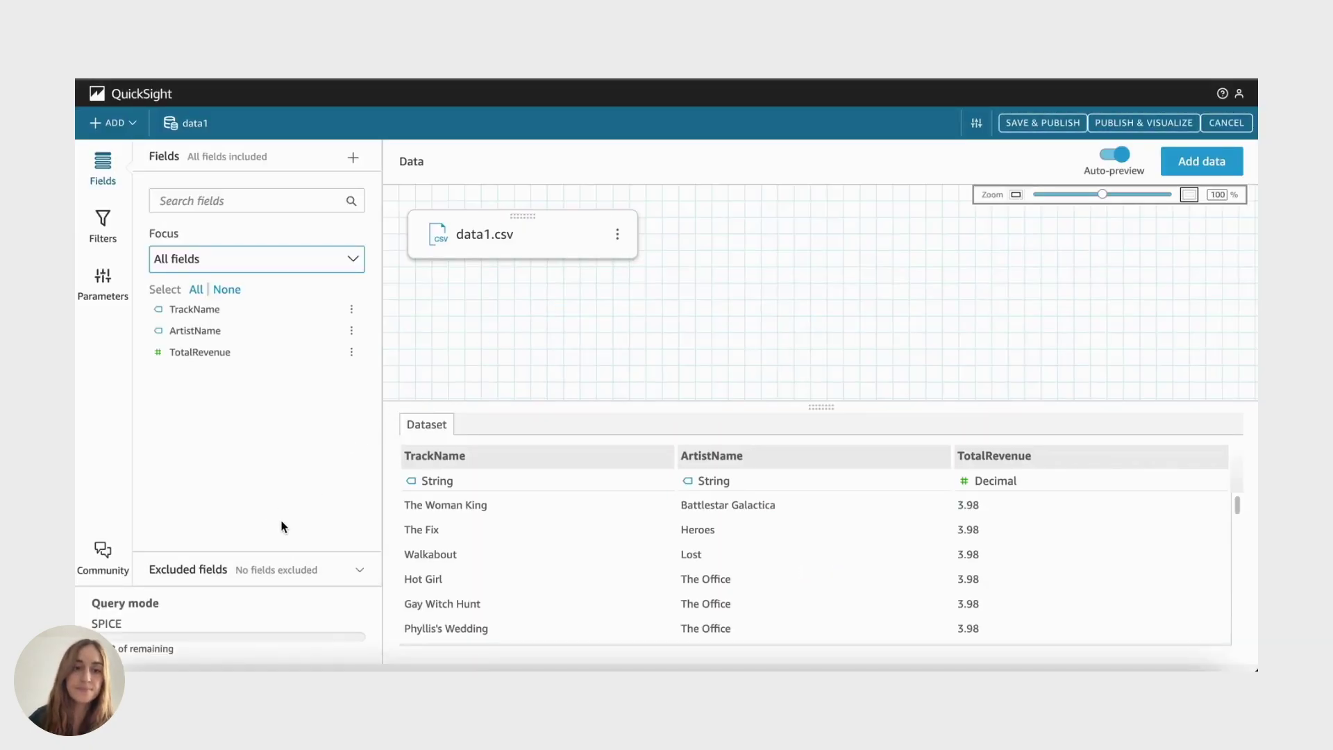
{"action": "scroll", "coordinate": [785, 507], "scroll_direction": "down", "scroll_amount": 5}
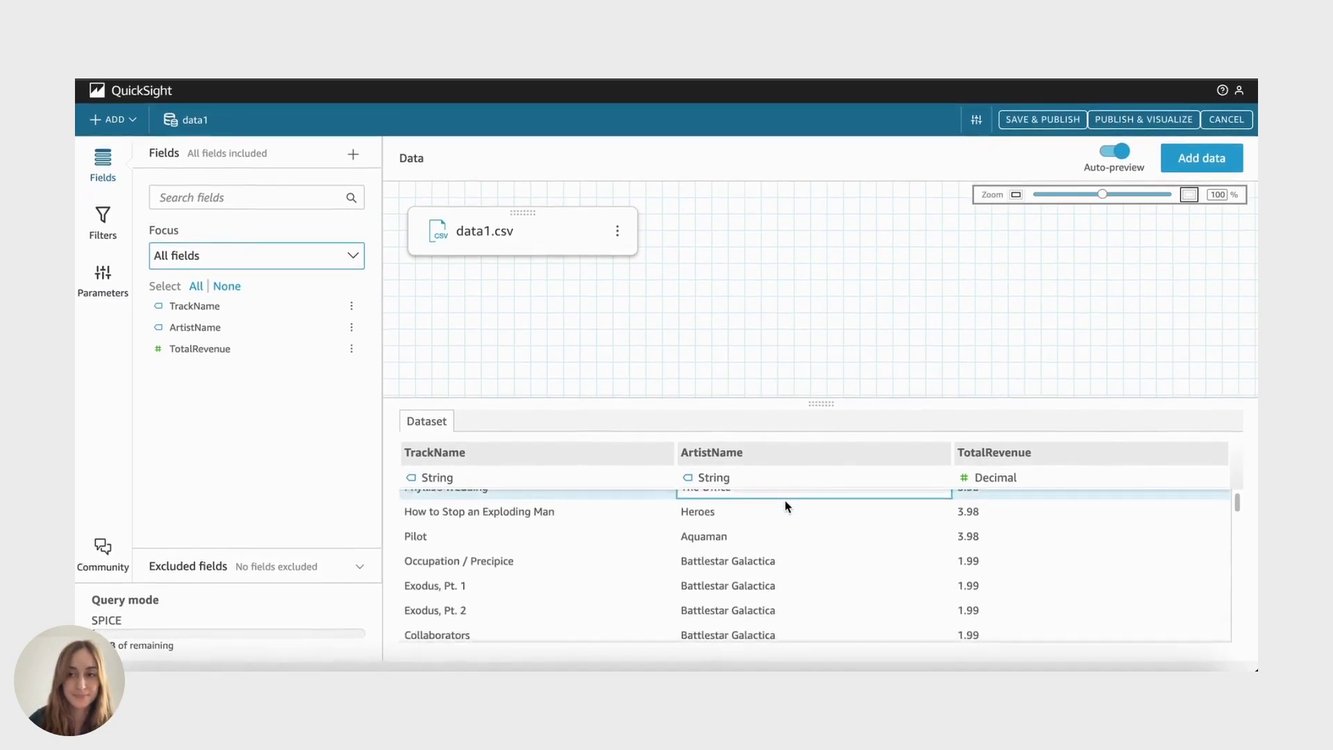
{"action": "scroll", "coordinate": [785, 500], "scroll_direction": "up", "scroll_amount": 5}
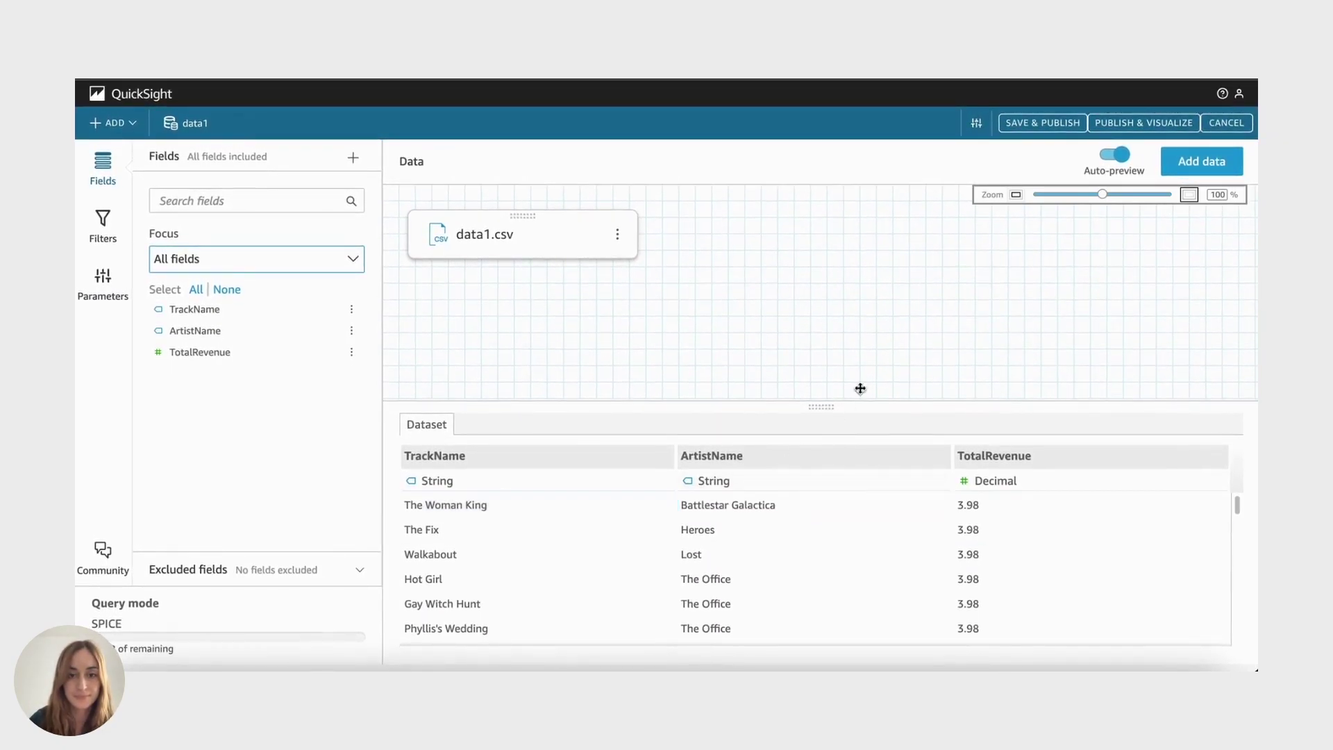
{"action": "left_click", "coordinate": [1041, 123]}
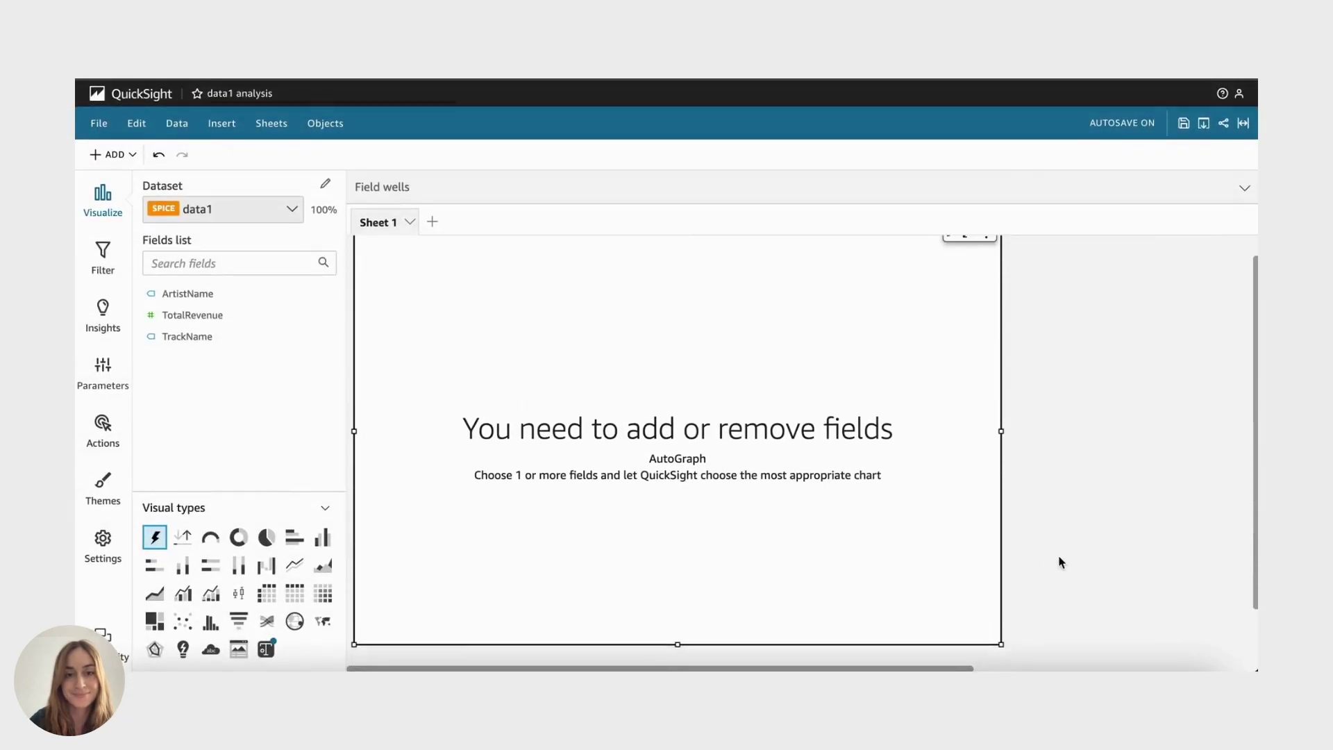
Chart summed TotalRevenue by ArtistName, trying pie, pivot and vertical bars before choosing horizontal bars
{"action": "left_click", "coordinate": [214, 297]}
{"action": "left_click", "coordinate": [210, 317]}
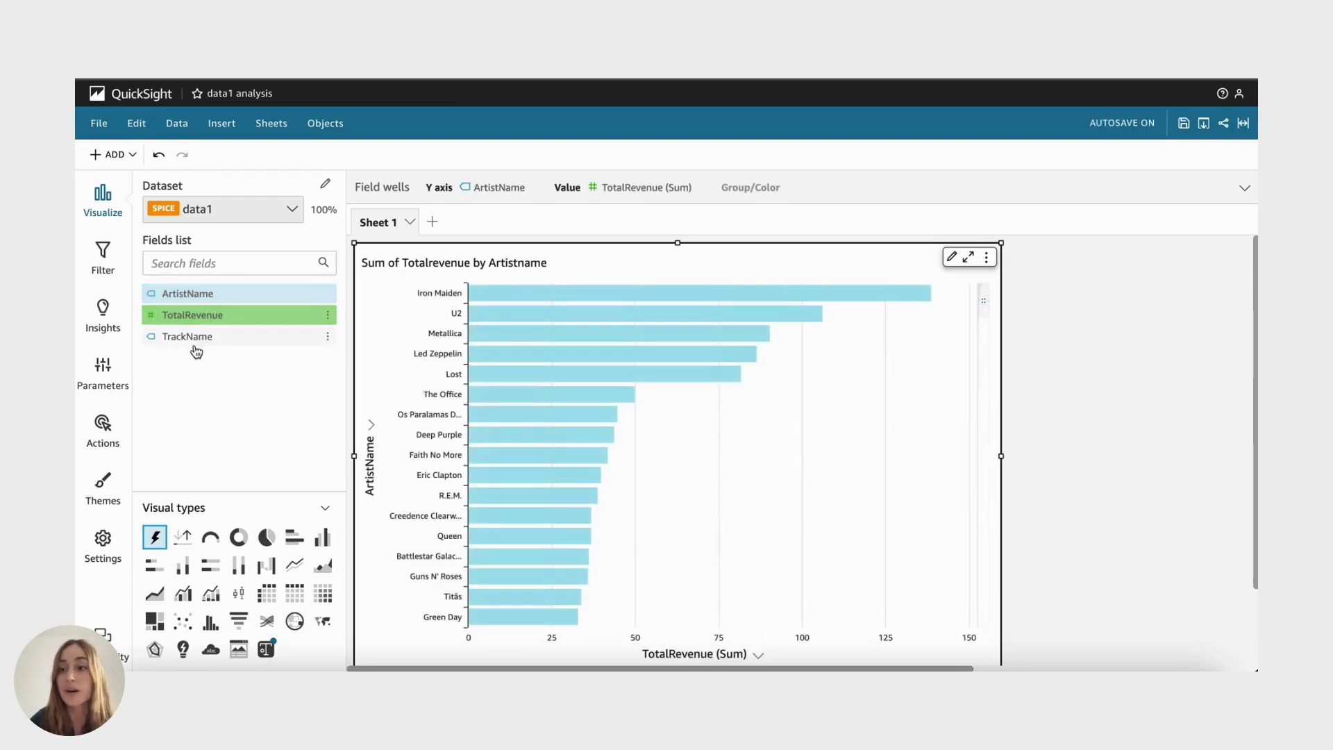
{"action": "left_click", "coordinate": [267, 537]}
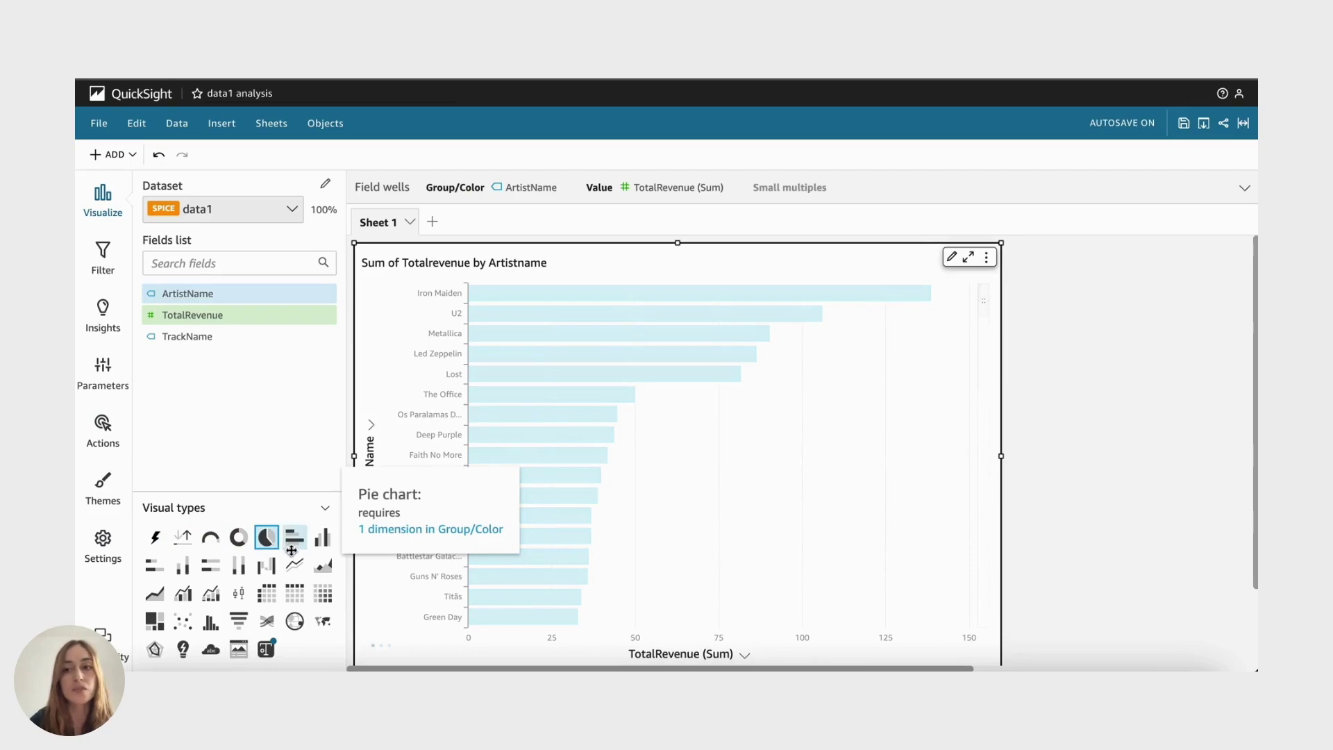
{"action": "left_click", "coordinate": [268, 592]}
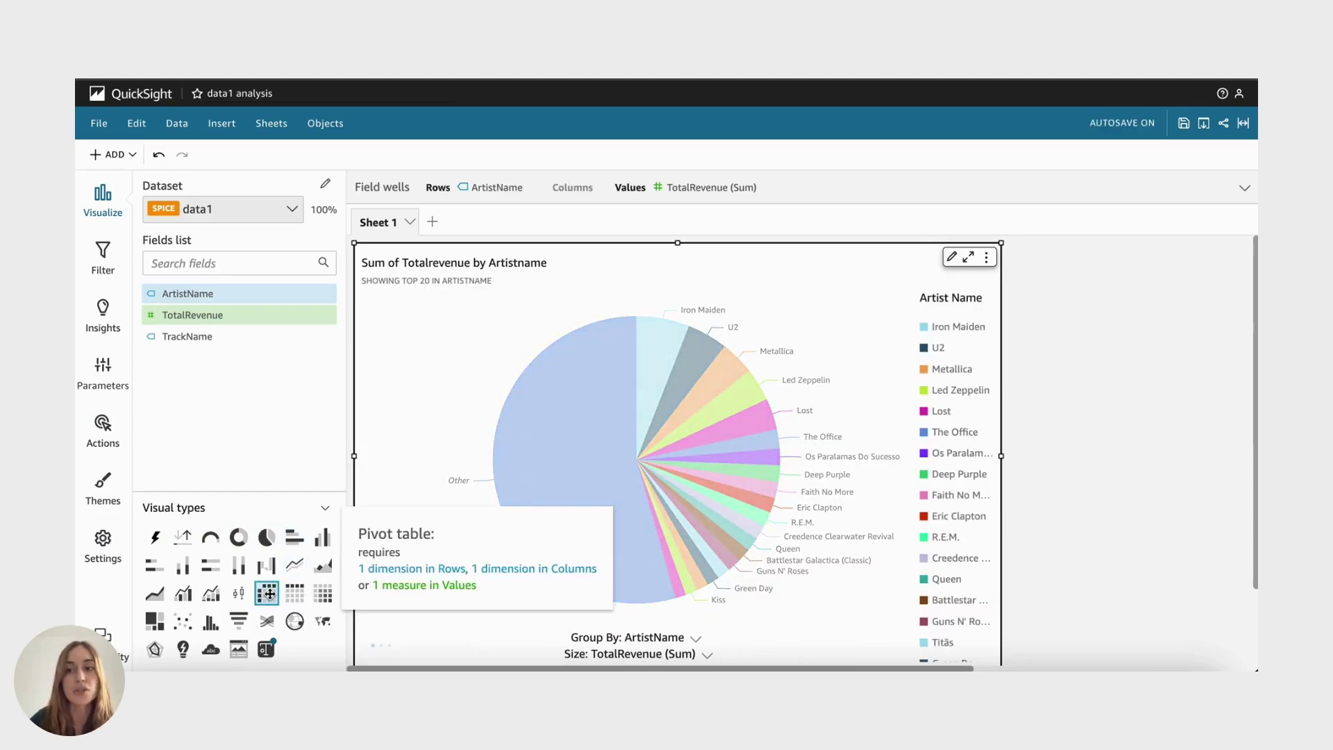
{"action": "left_click", "coordinate": [324, 538]}
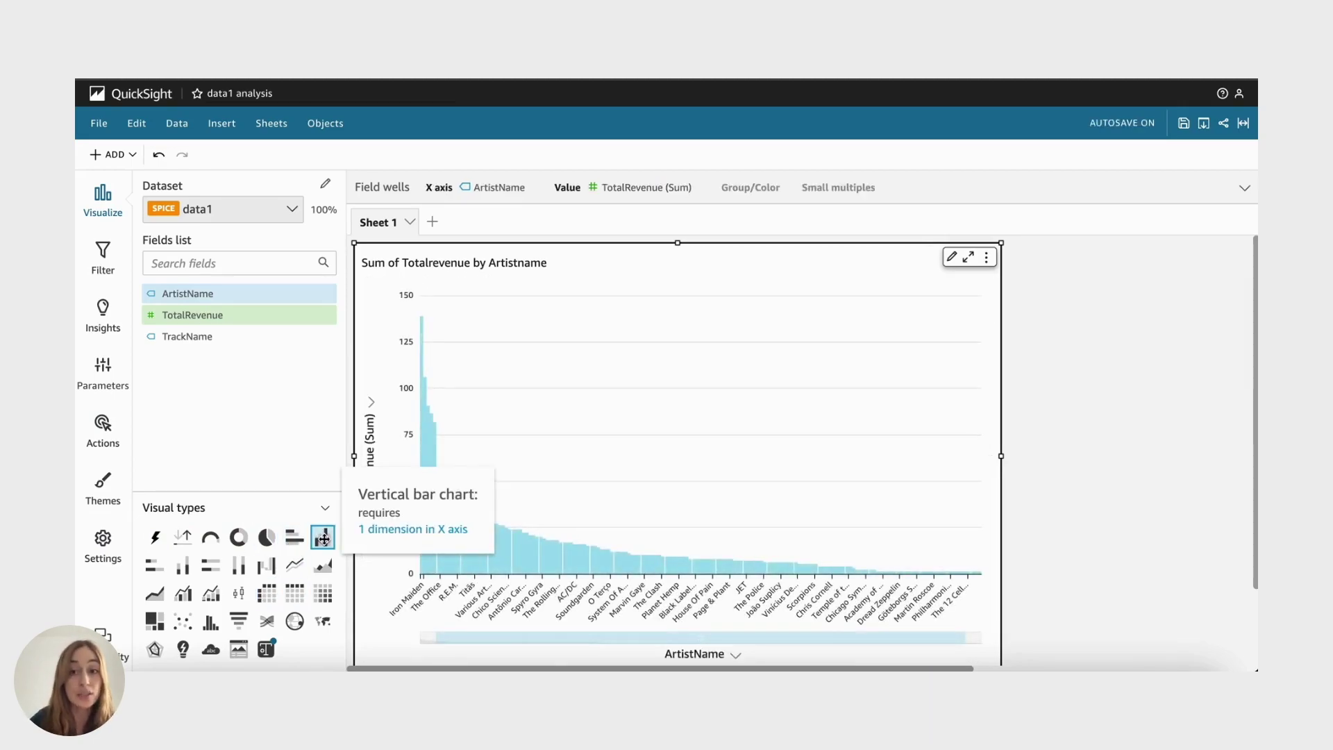
{"action": "left_click", "coordinate": [182, 565]}
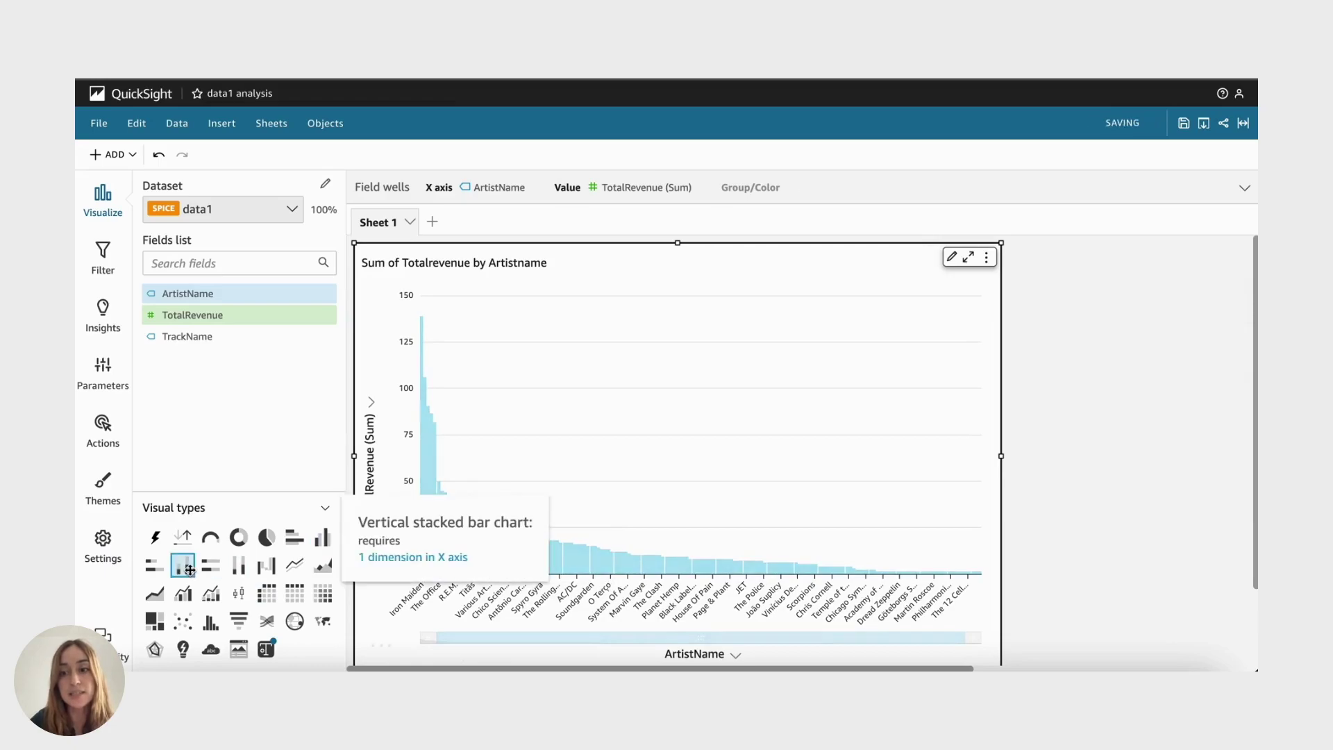
{"action": "left_click", "coordinate": [291, 539]}
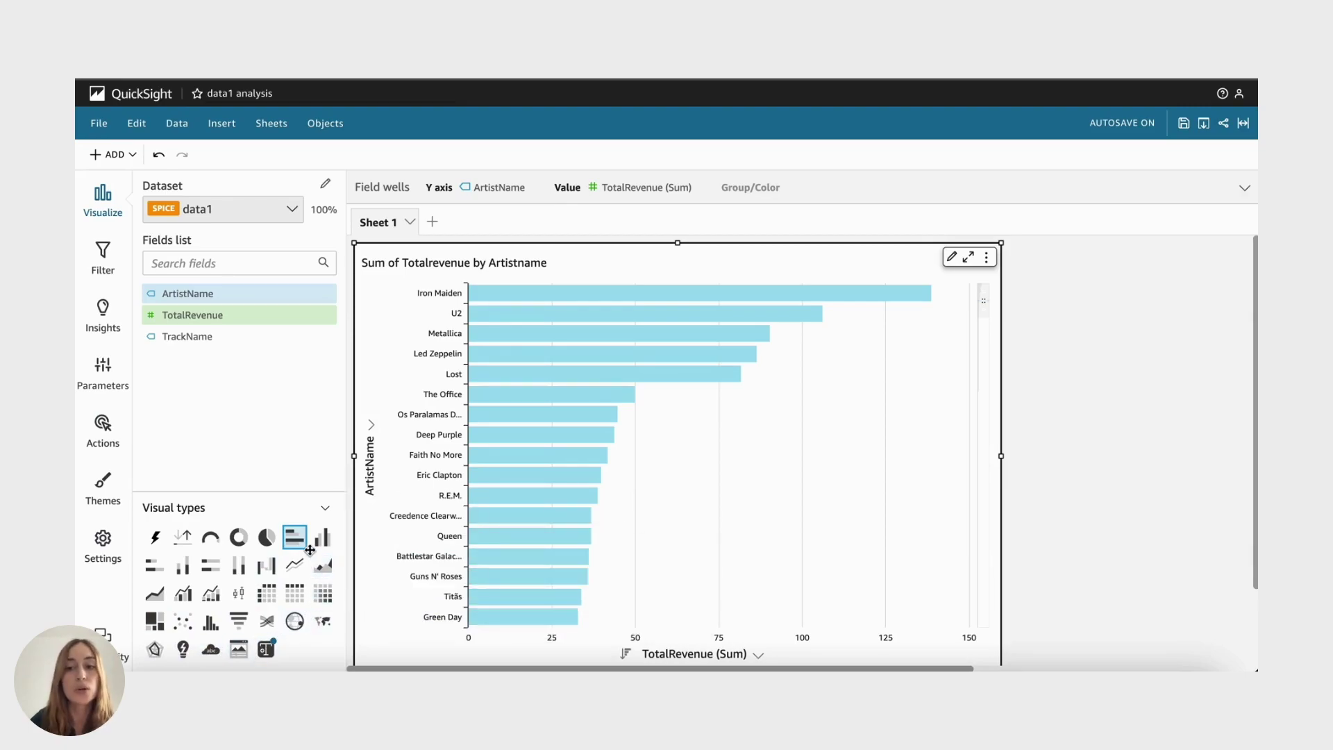
Add TrackName as a drill-down level beneath ArtistName on the Y axis
{"action": "left_click", "coordinate": [500, 199]}
{"action": "left_click_drag", "start_coordinate": [198, 336], "coordinate": [441, 245]}
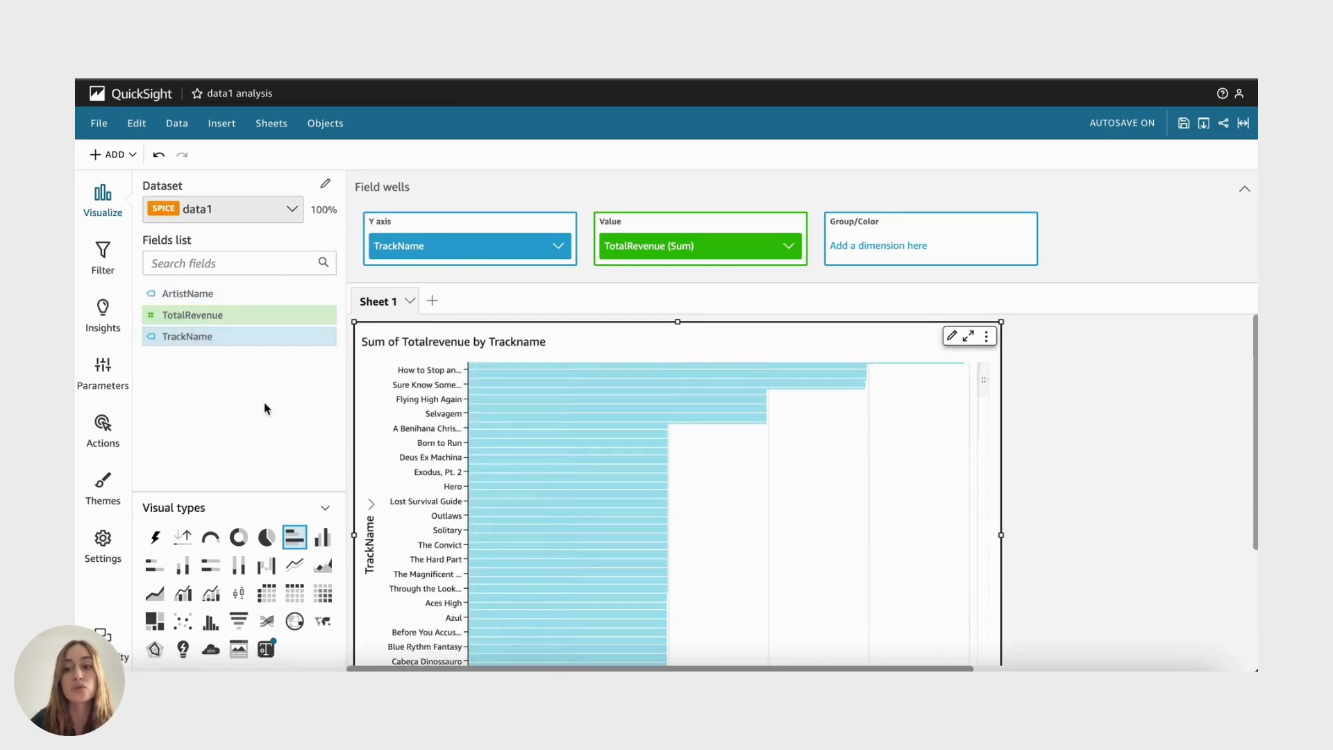
{"action": "left_click_drag", "start_coordinate": [215, 297], "coordinate": [413, 258]}
{"action": "left_click_drag", "start_coordinate": [236, 347], "coordinate": [438, 269]}
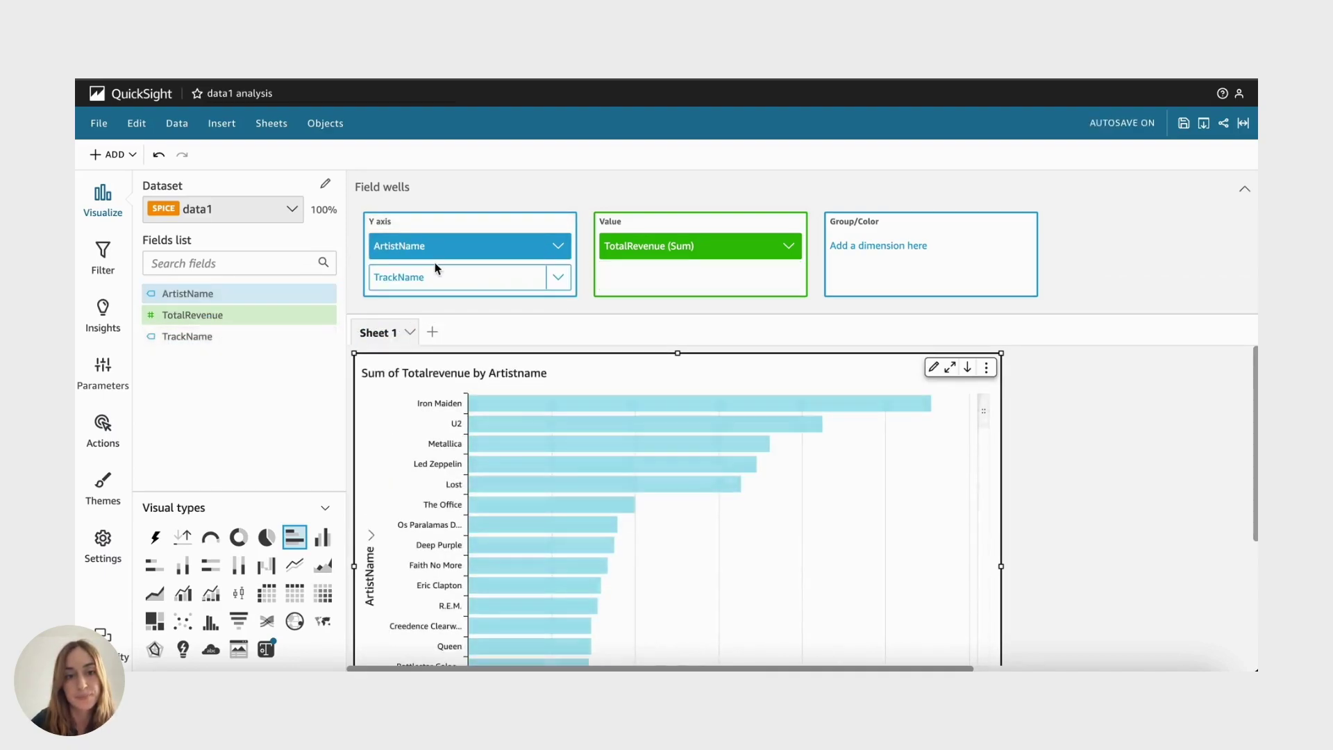
Color all the chart's bars purple
{"action": "left_click", "coordinate": [409, 186]}
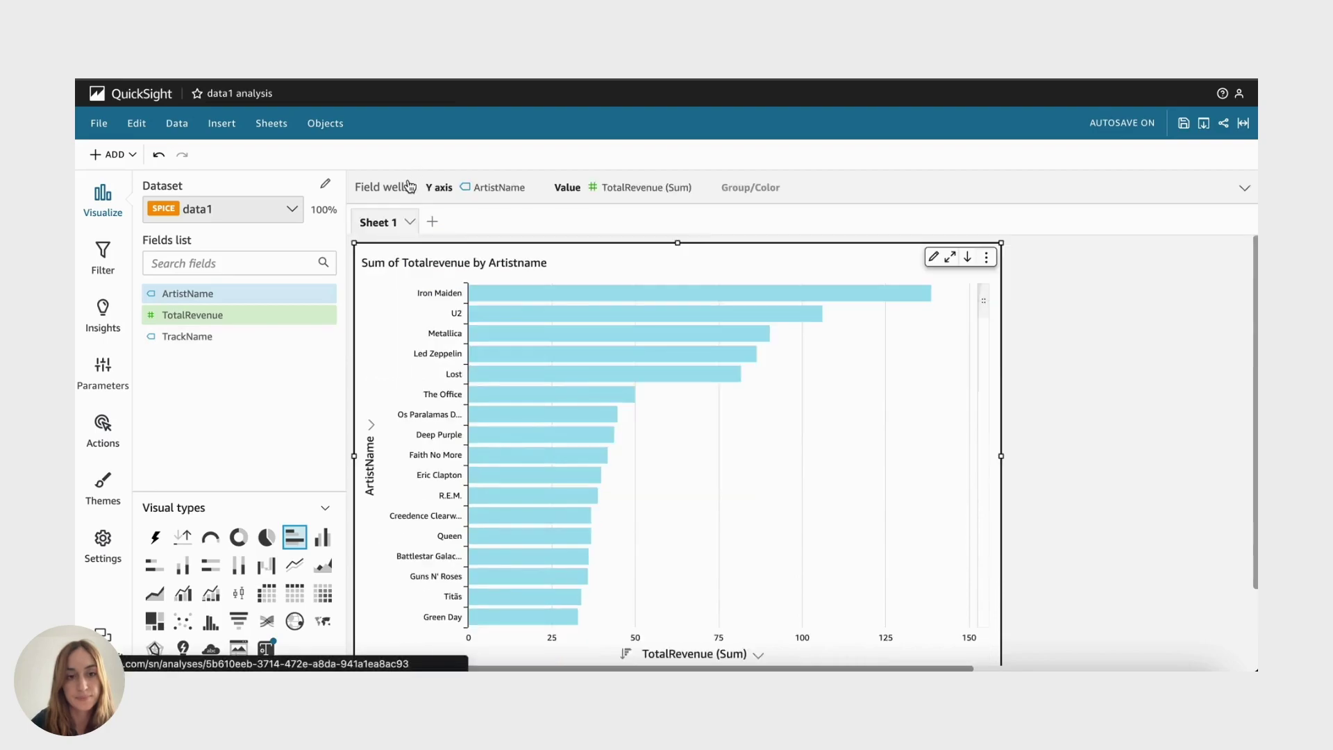
{"action": "left_click", "coordinate": [527, 304]}
{"action": "mouse_move", "coordinate": [614, 401]}
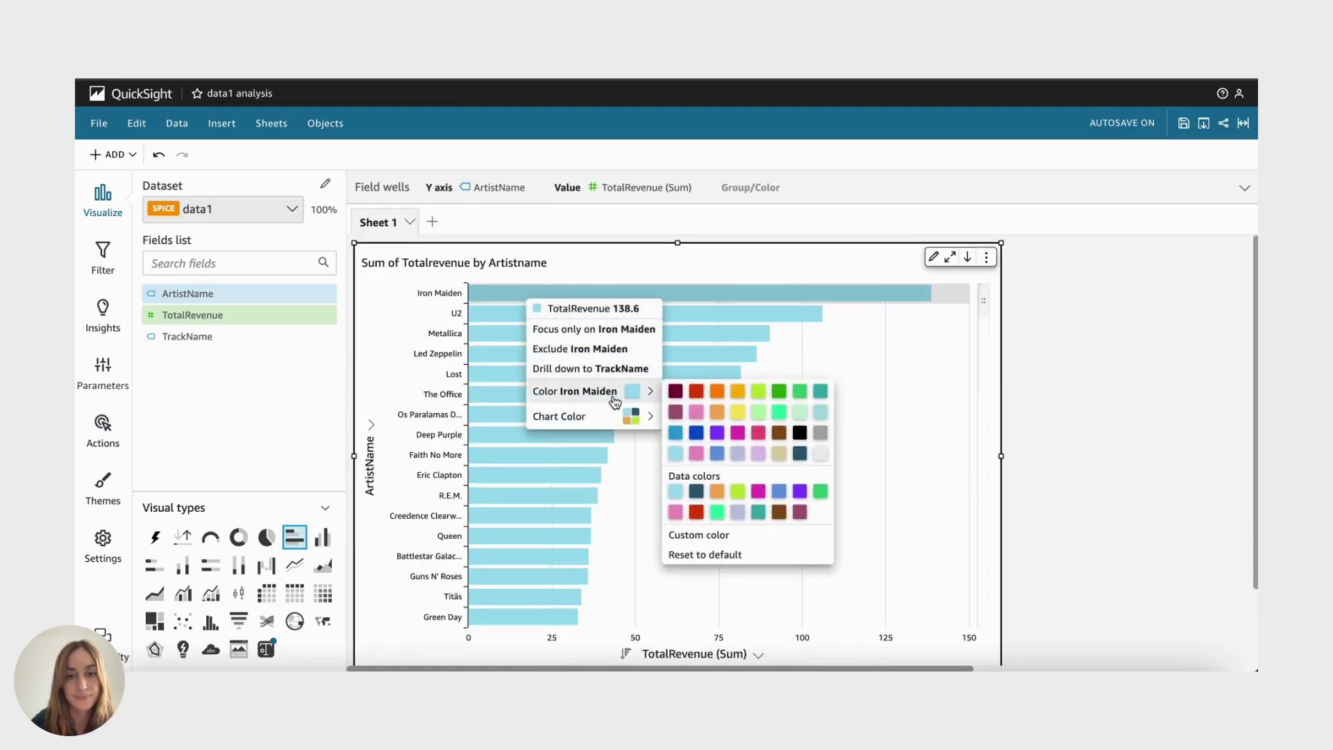
{"action": "mouse_move", "coordinate": [643, 418]}
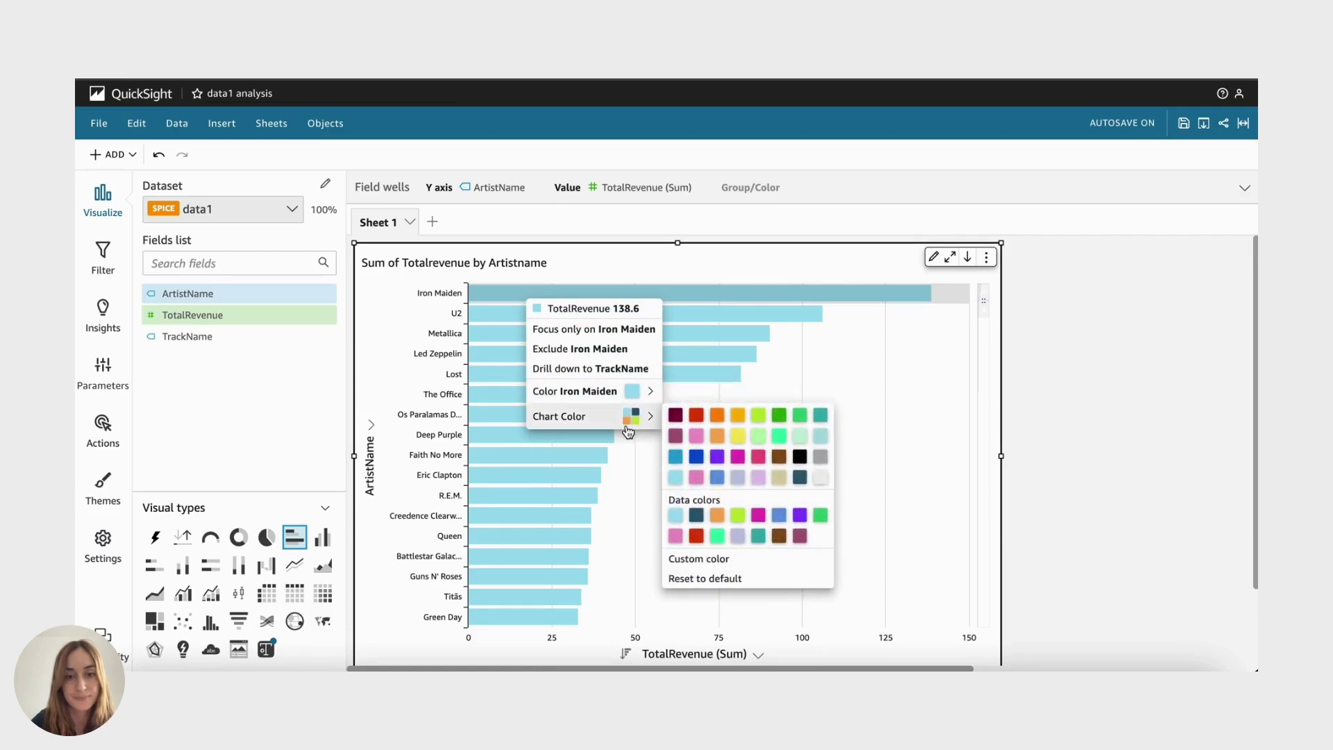
{"action": "left_click", "coordinate": [717, 457]}
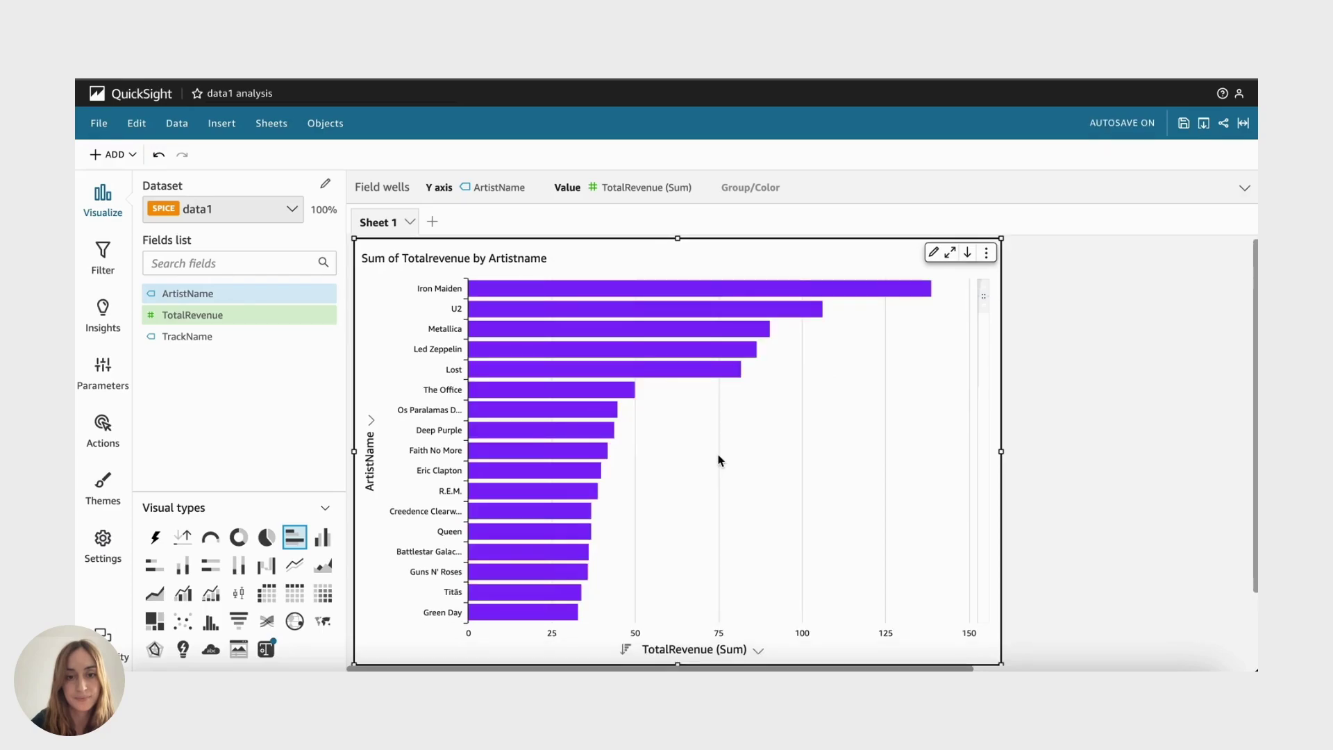
Drill down to Iron Maiden's tracks and title the chart 'Track Revenue'
{"action": "left_click", "coordinate": [567, 294]}
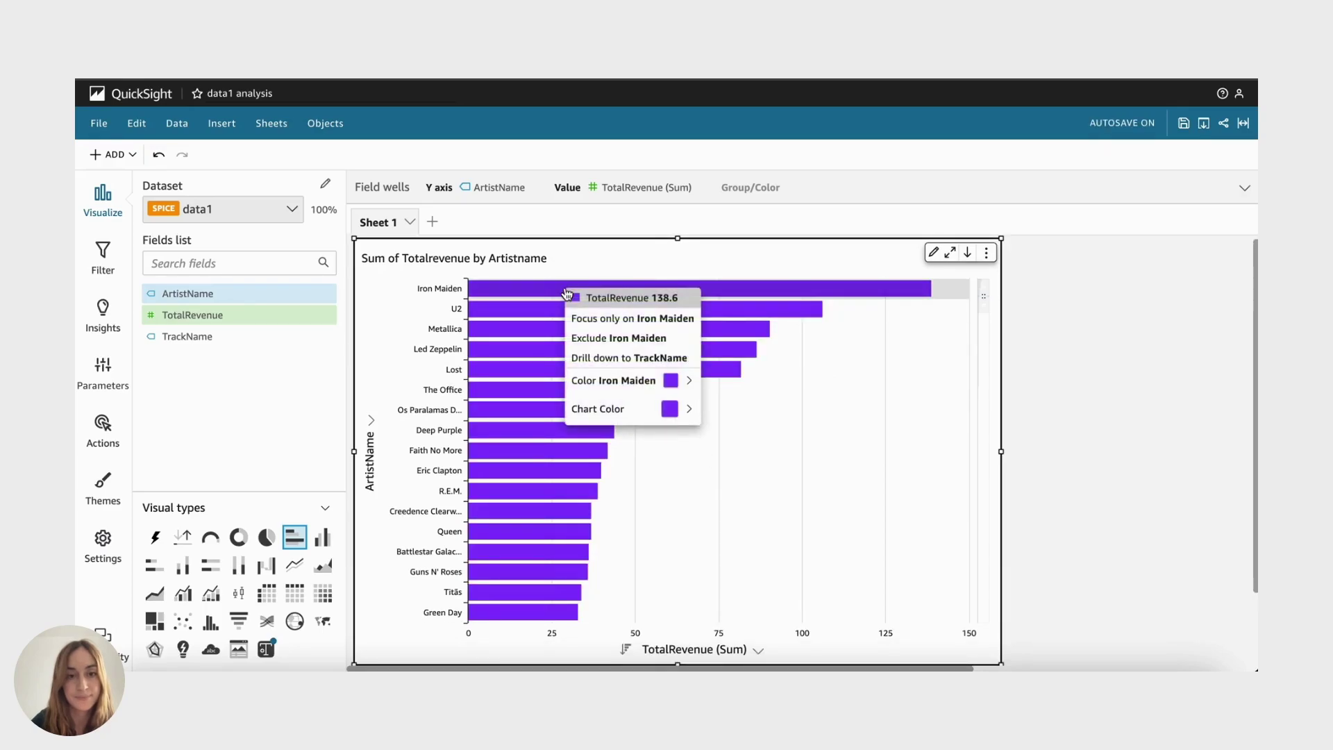
{"action": "left_click", "coordinate": [600, 357]}
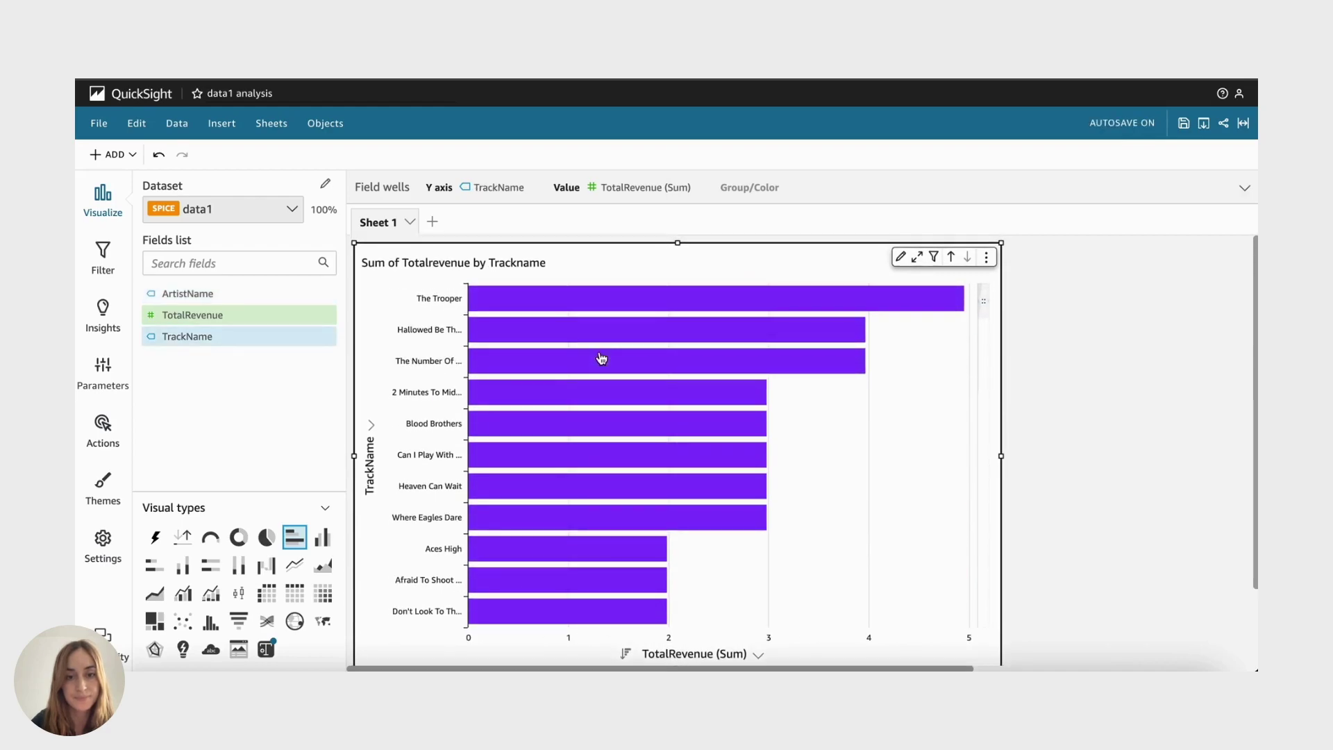
{"action": "double_click", "coordinate": [435, 270]}
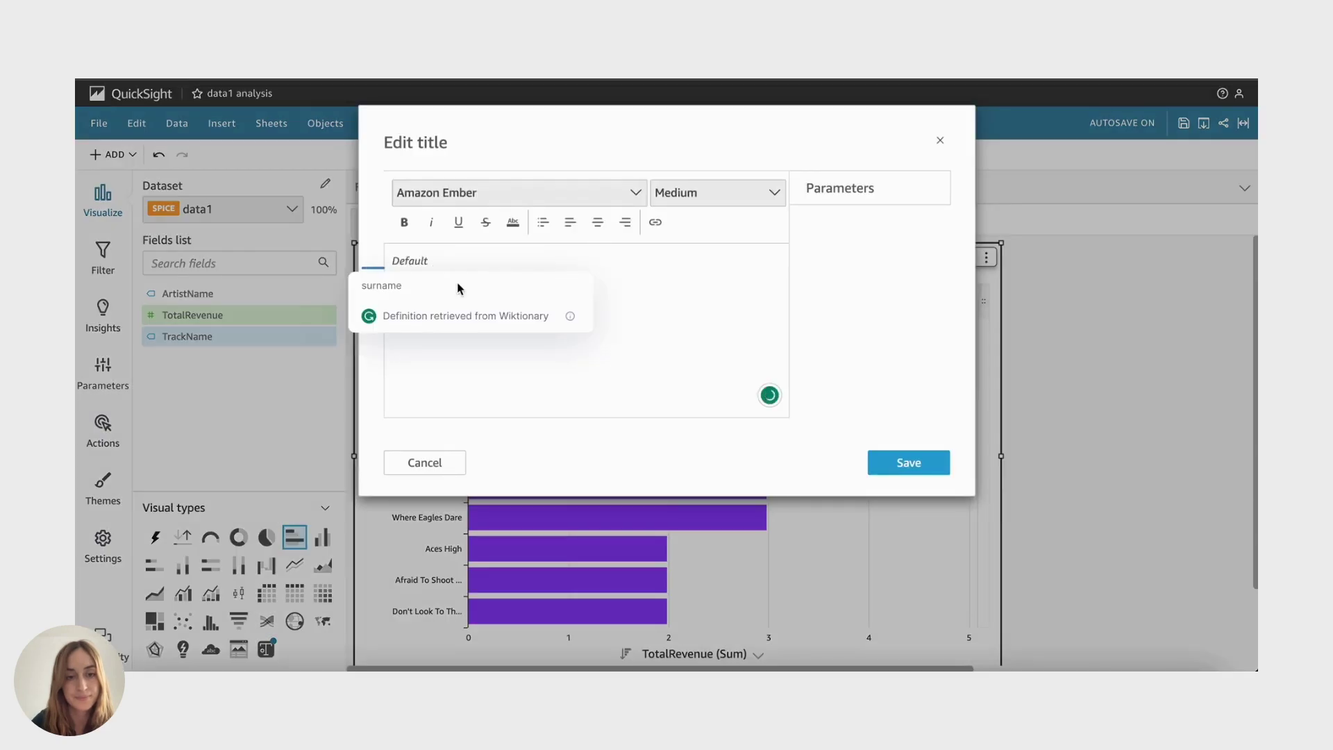
{"action": "type", "text": "Track Revenue"}
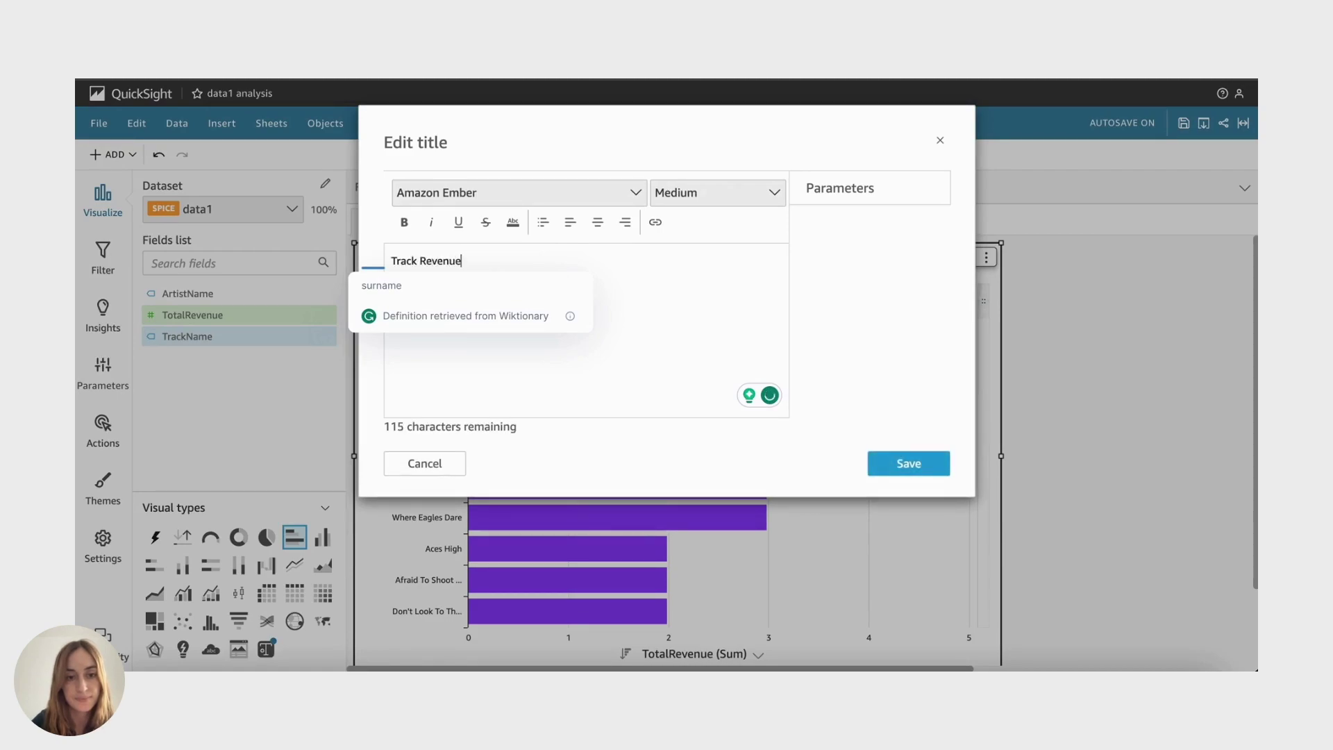
{"action": "left_click", "coordinate": [917, 461]}
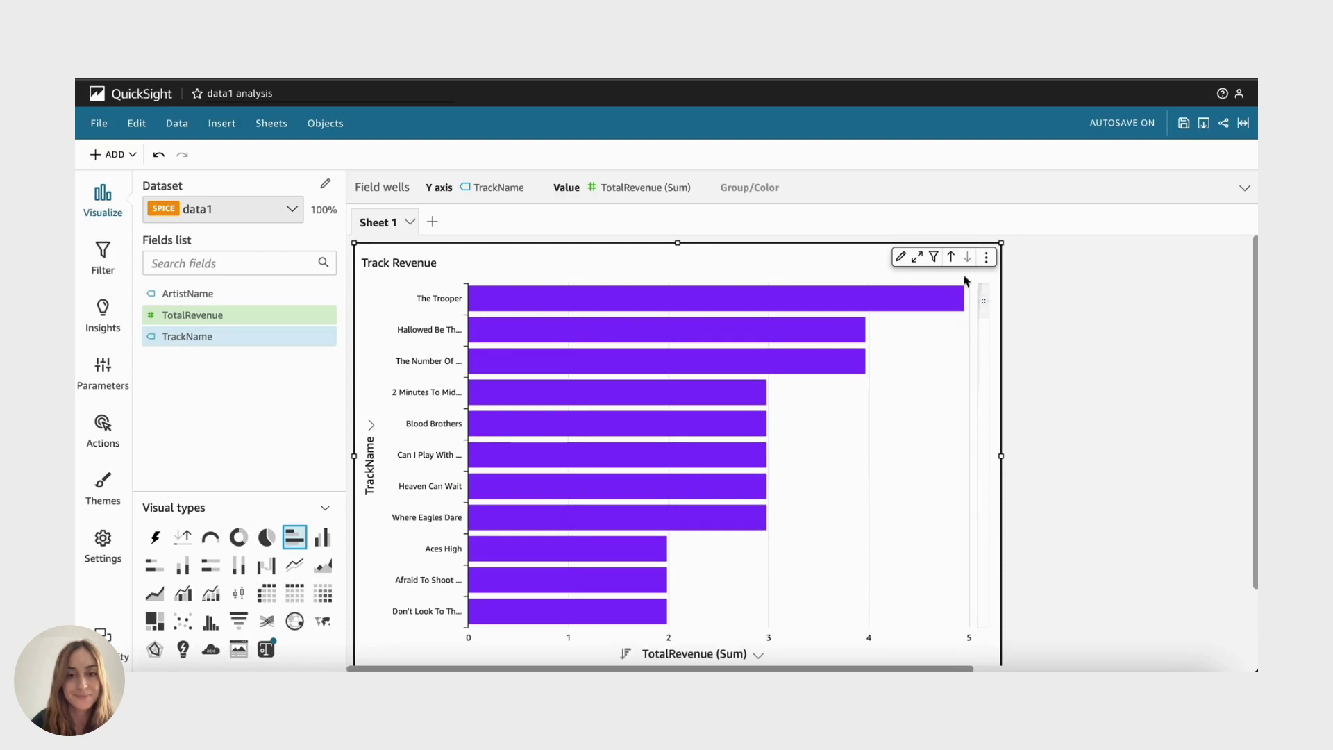
Make the visual a pivot table with TrackName nested under ArtistName, collapsing AC/DC to 15.84
{"action": "left_click", "coordinate": [275, 594]}
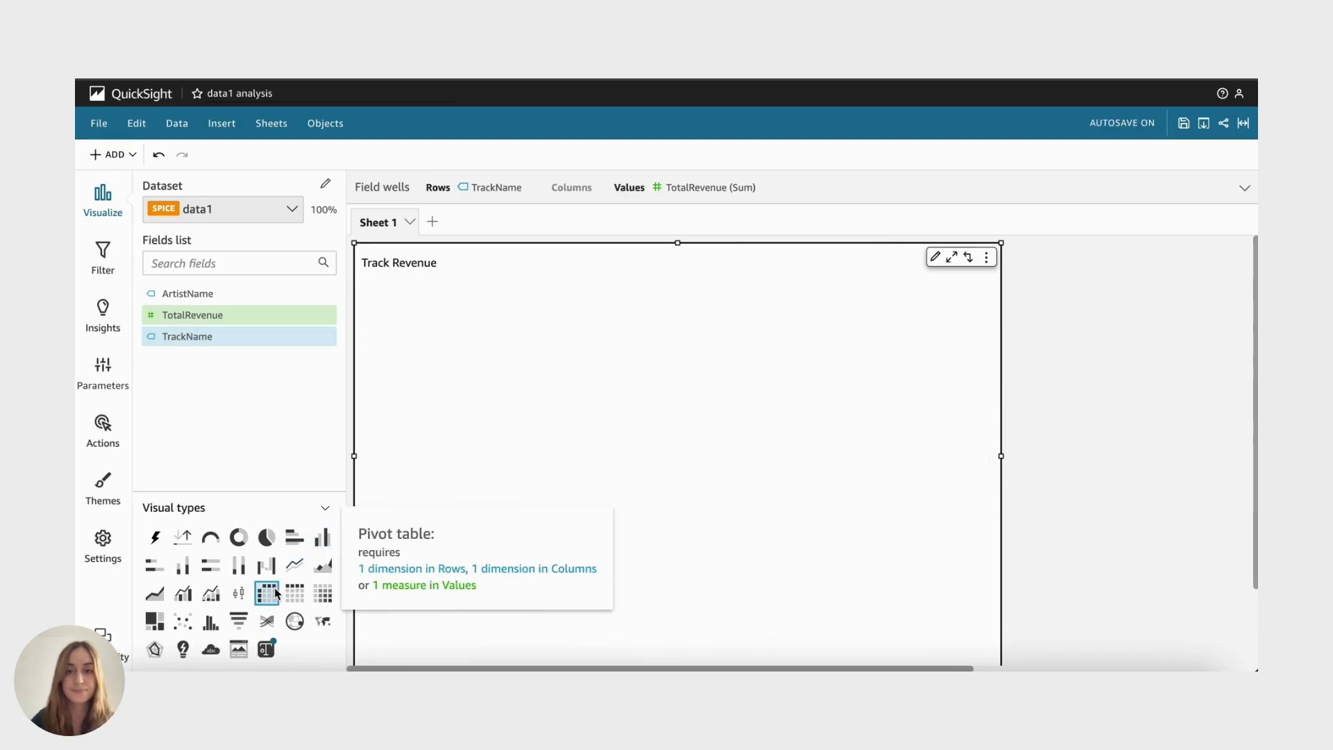
{"action": "scroll", "coordinate": [991, 437], "scroll_direction": "down", "scroll_amount": 3}
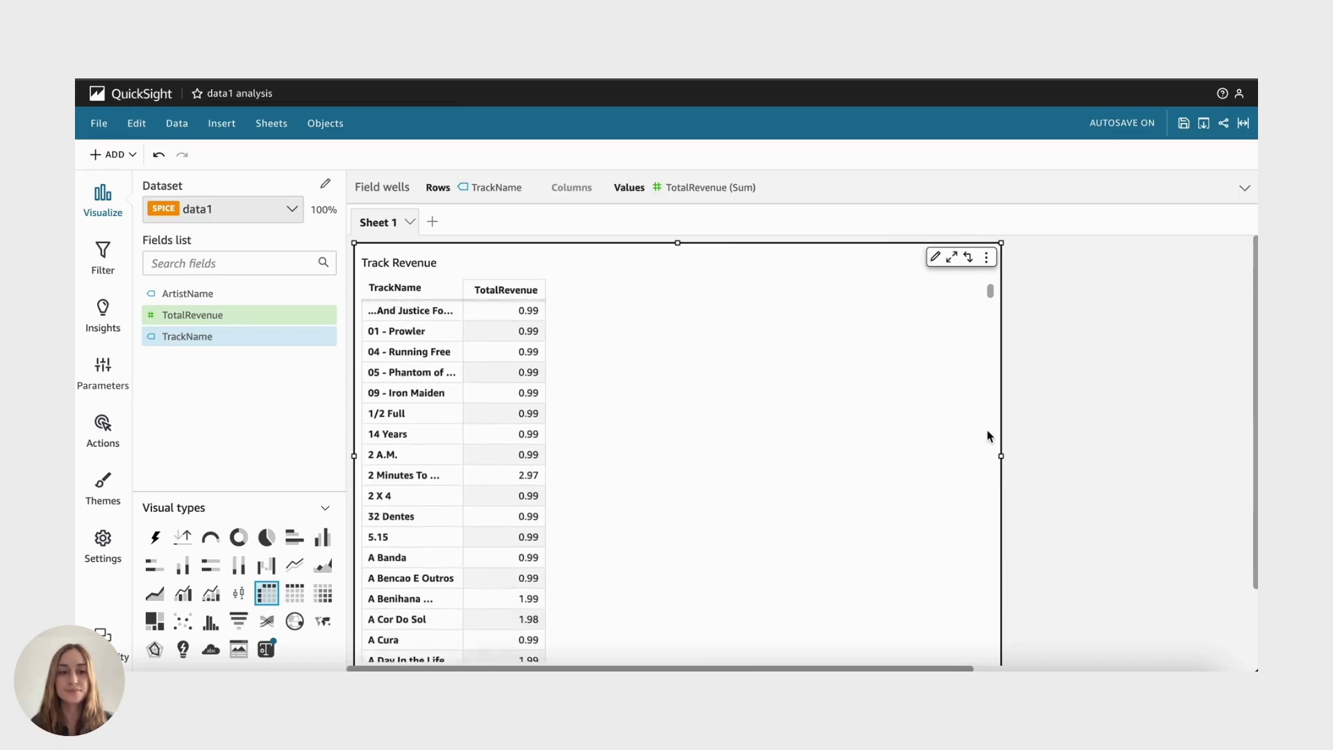
{"action": "left_click", "coordinate": [485, 188]}
{"action": "left_click_drag", "start_coordinate": [246, 299], "coordinate": [424, 260]}
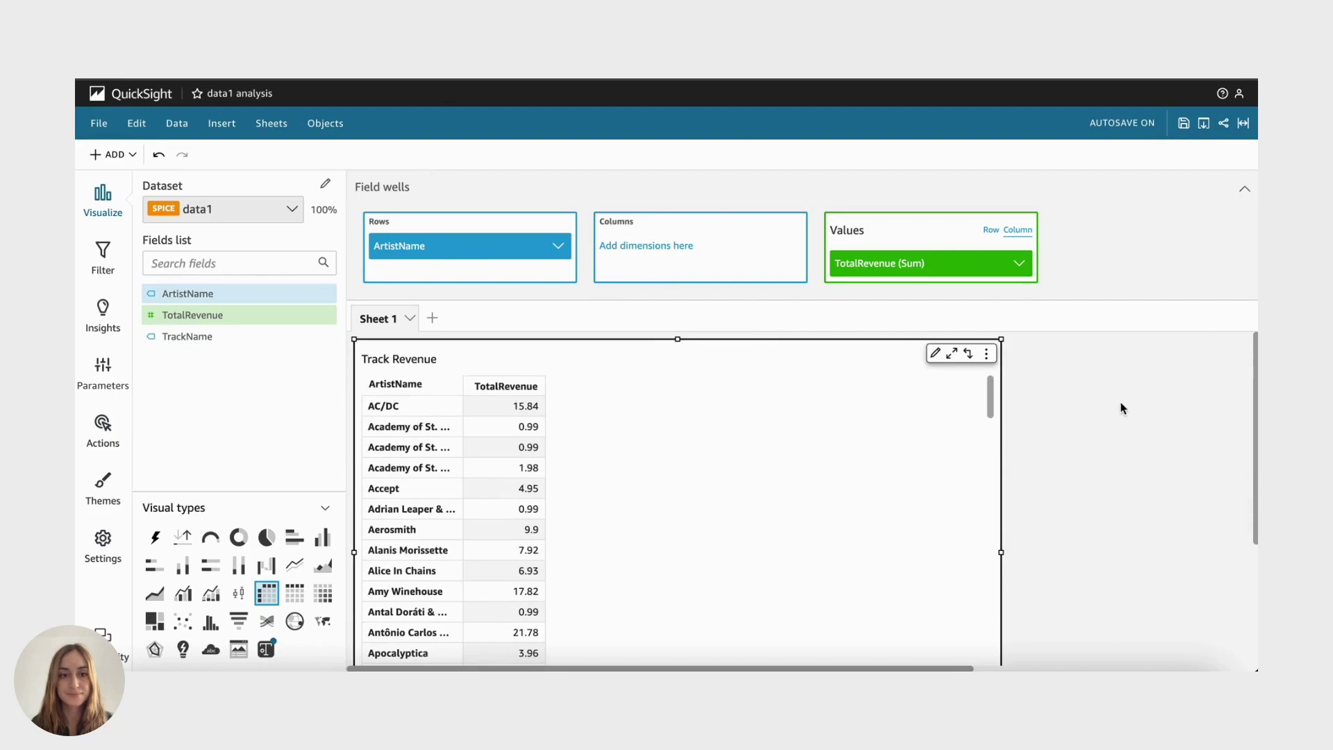
{"action": "left_click", "coordinate": [170, 336]}
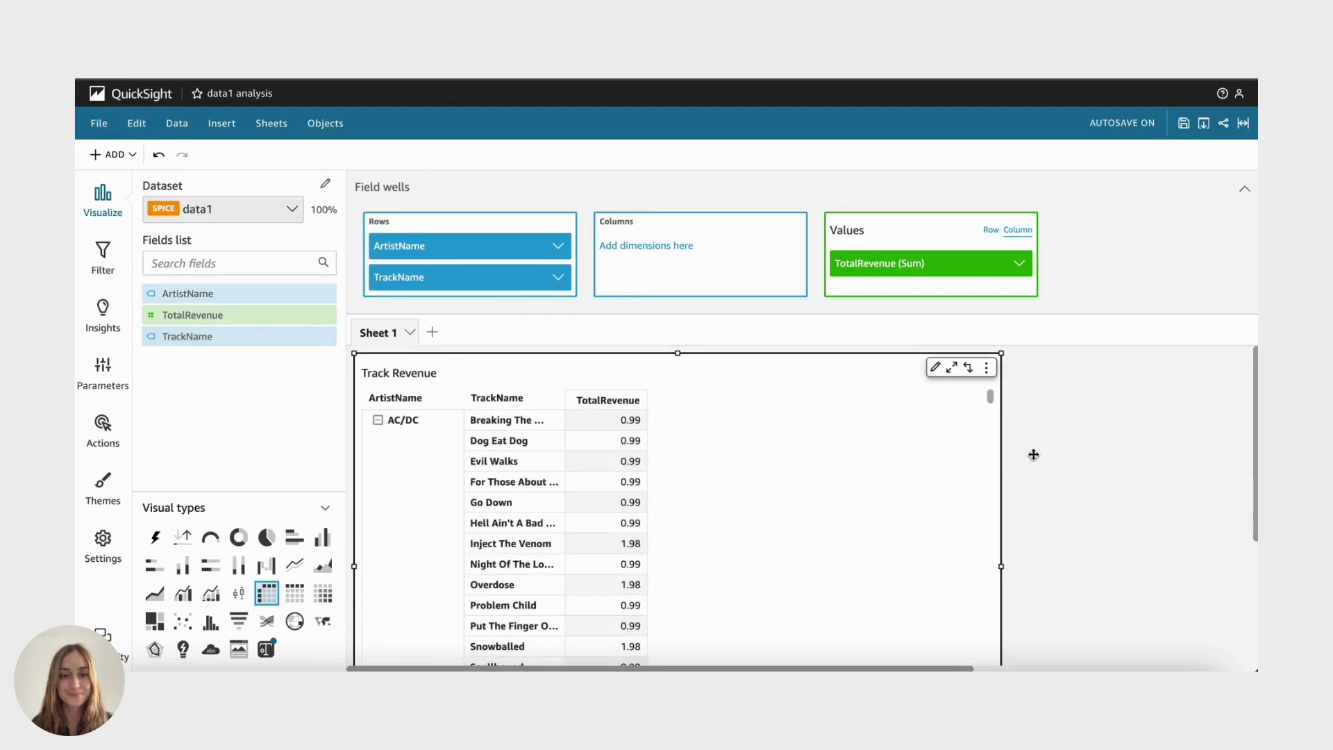
{"action": "scroll", "coordinate": [1075, 486], "scroll_direction": "down", "scroll_amount": 1}
{"action": "scroll", "coordinate": [1075, 486], "scroll_direction": "down", "scroll_amount": 1}
{"action": "scroll", "coordinate": [1075, 486], "scroll_direction": "up", "scroll_amount": 3}
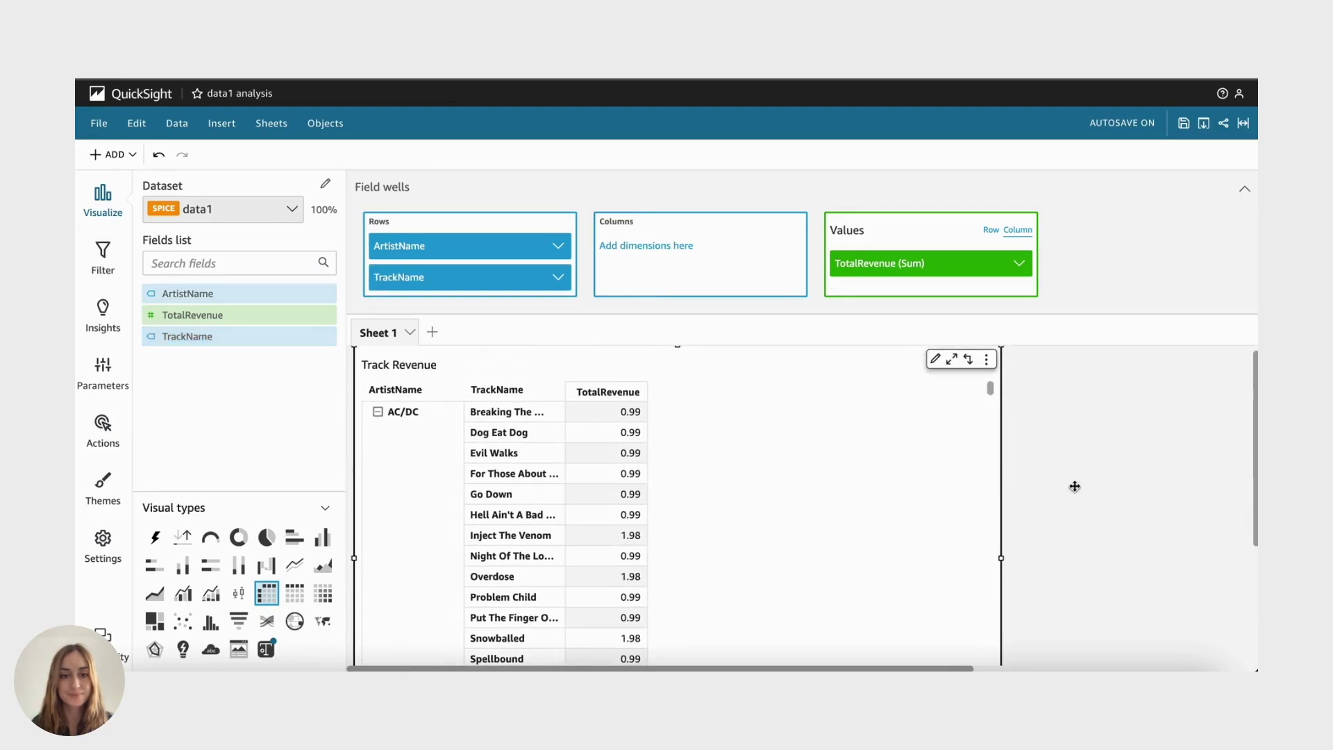
{"action": "left_click", "coordinate": [378, 412]}
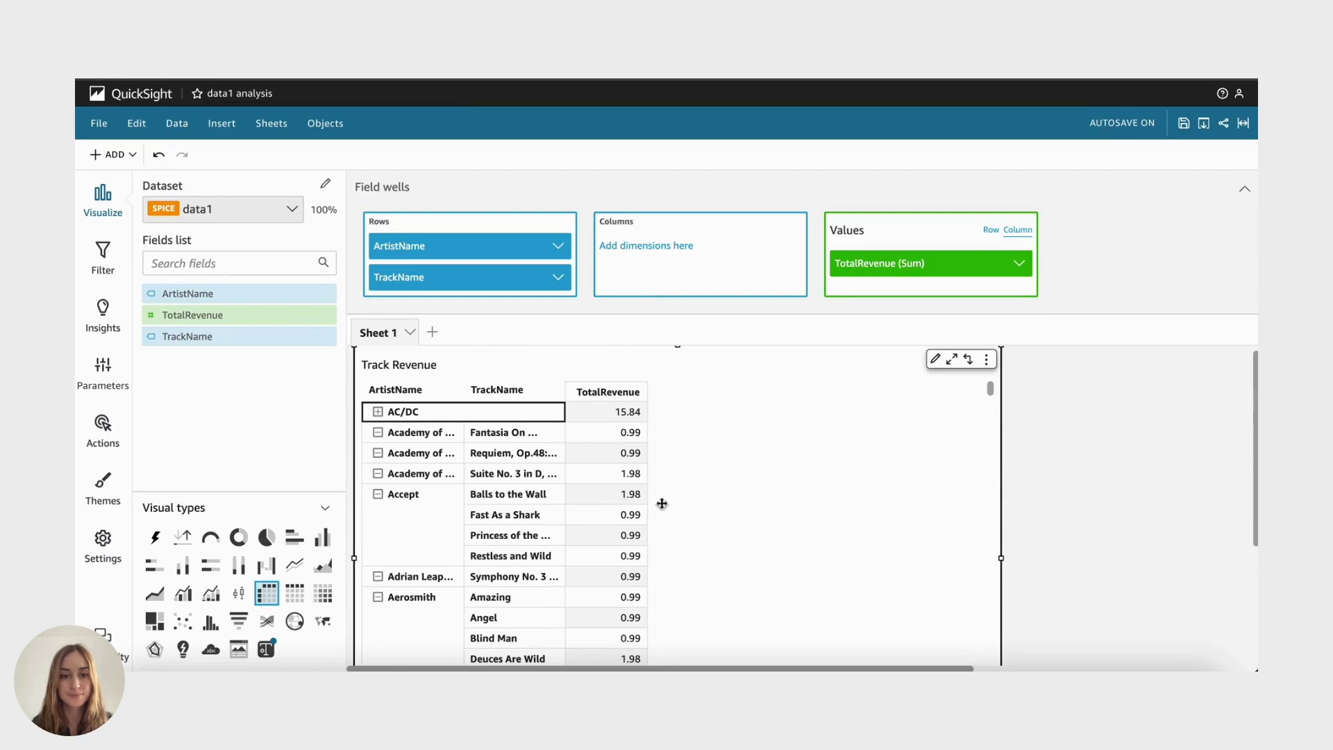
Collapse the field wells and shrink the Track Revenue table visual
{"action": "left_click", "coordinate": [398, 201]}
{"action": "left_click_drag", "start_coordinate": [1002, 658], "coordinate": [730, 583]}
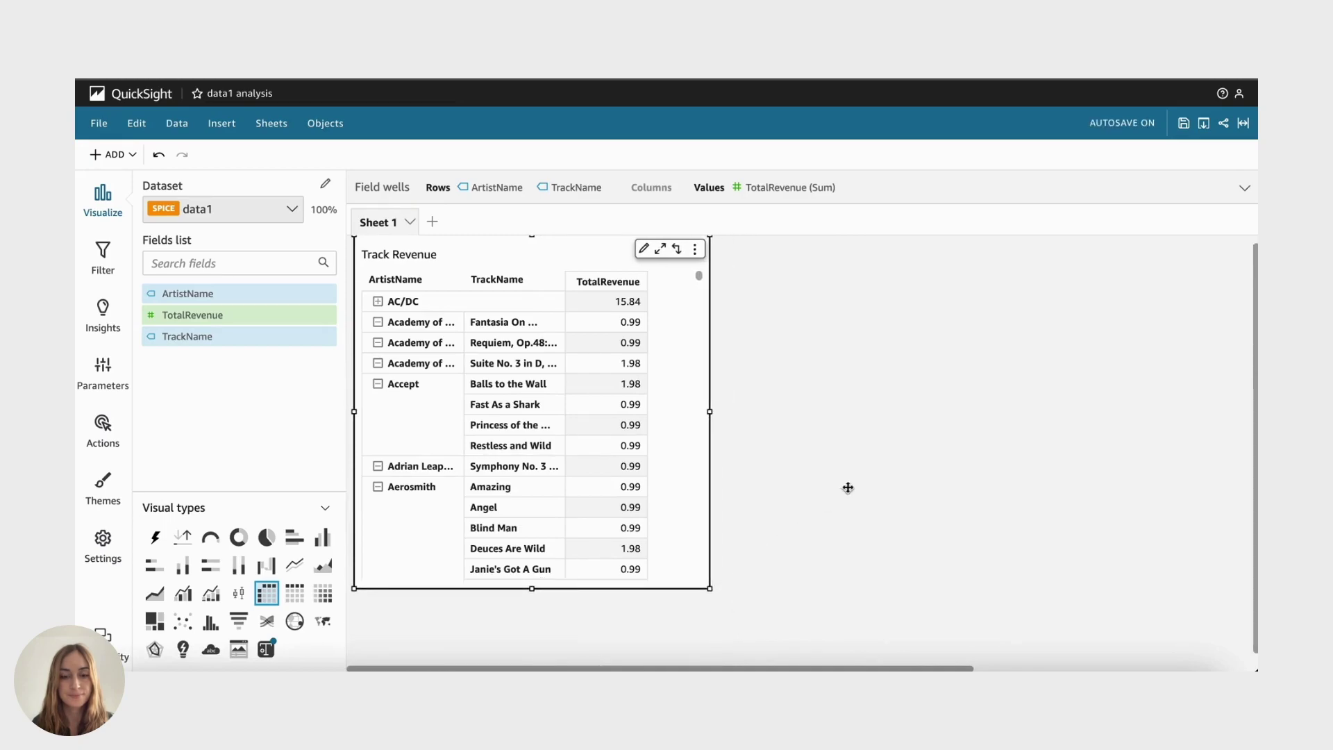
{"action": "left_click", "coordinate": [862, 483]}
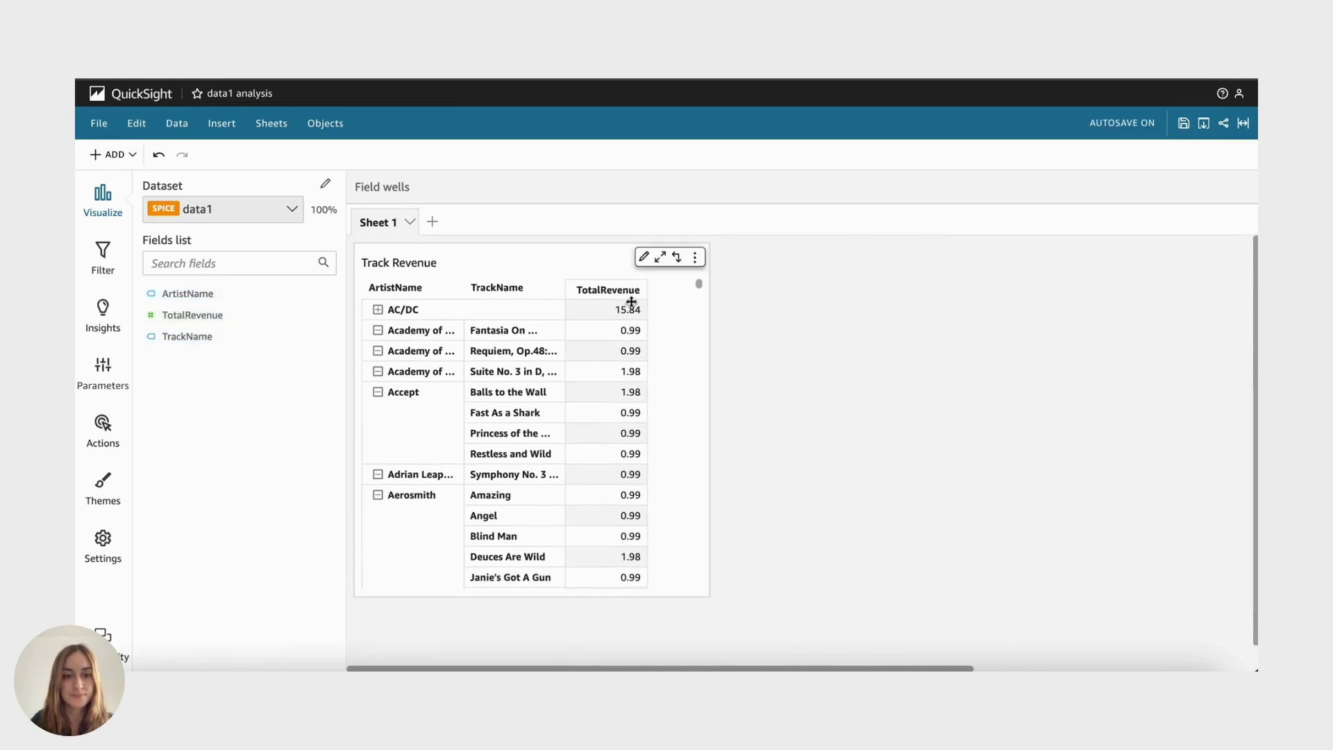
{"action": "left_click", "coordinate": [649, 258]}
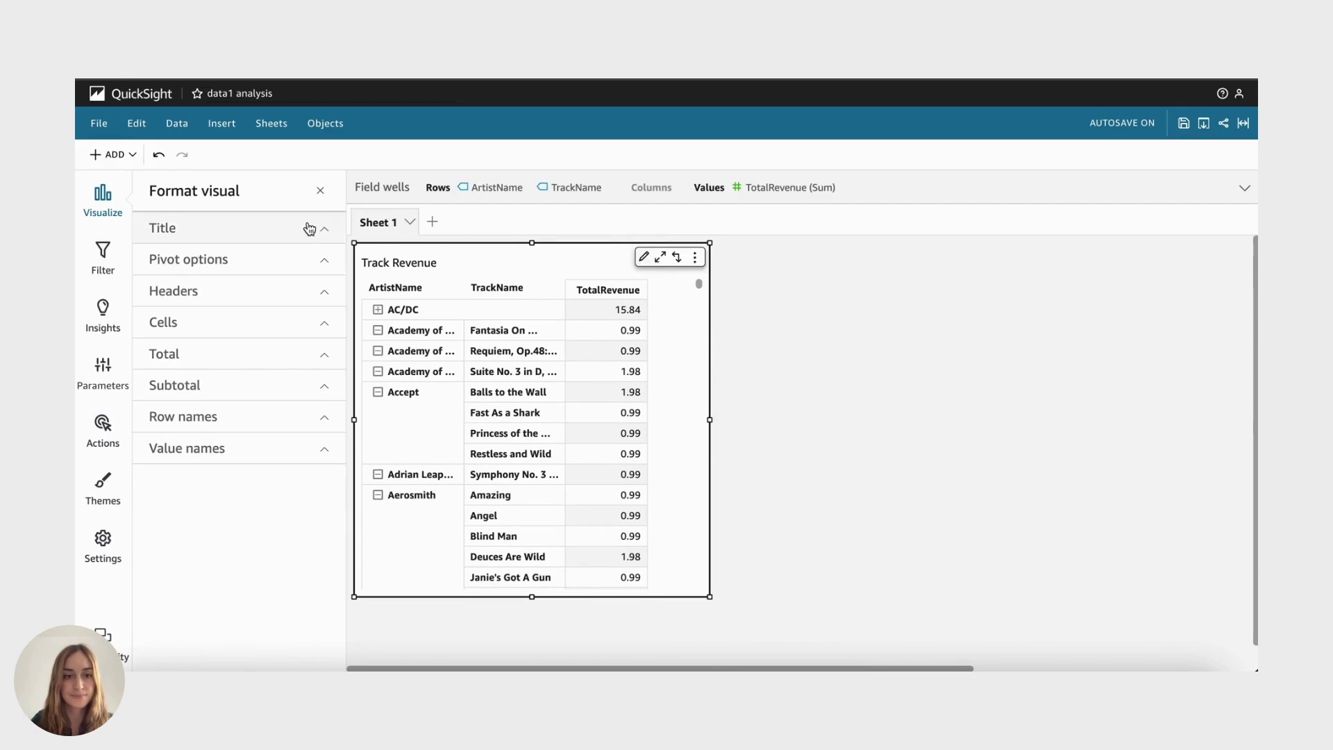
Add a Total row to the Track Revenue table
{"action": "left_click", "coordinate": [243, 362]}
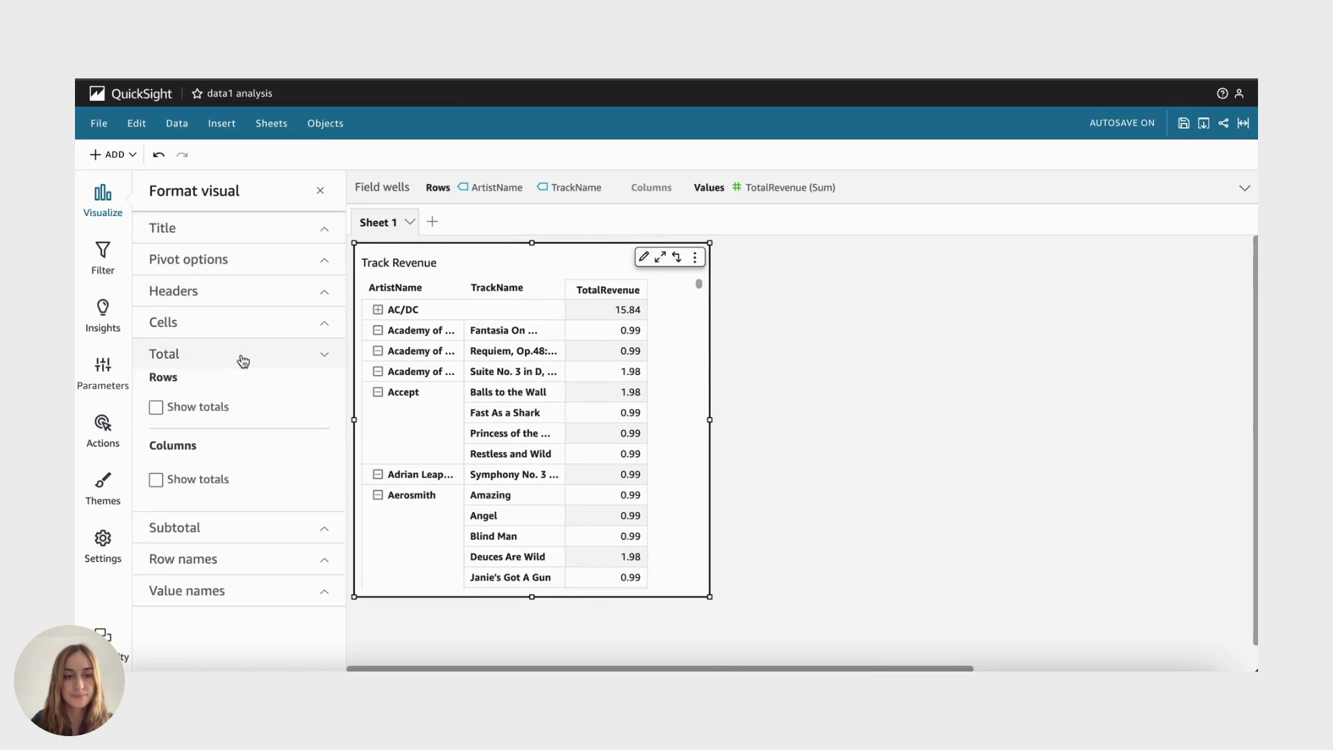
{"action": "left_click", "coordinate": [197, 408]}
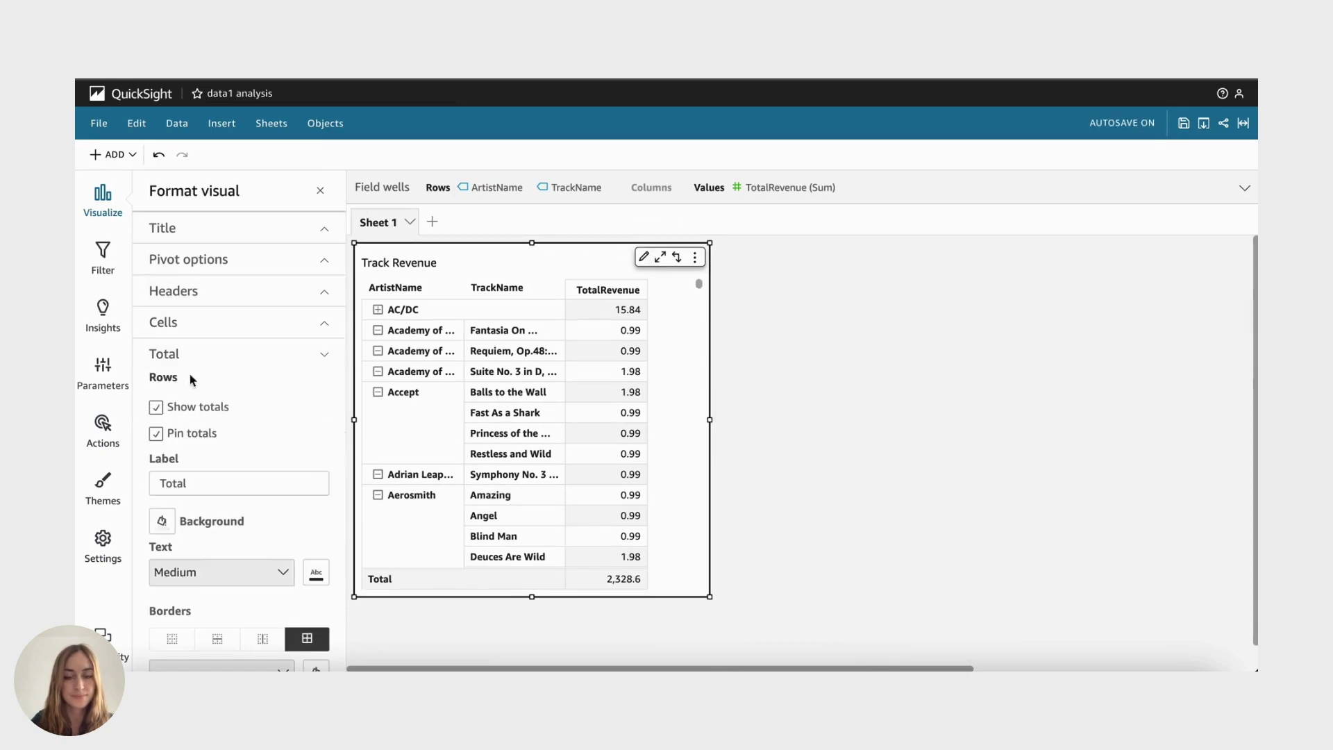
{"action": "left_click", "coordinate": [227, 230]}
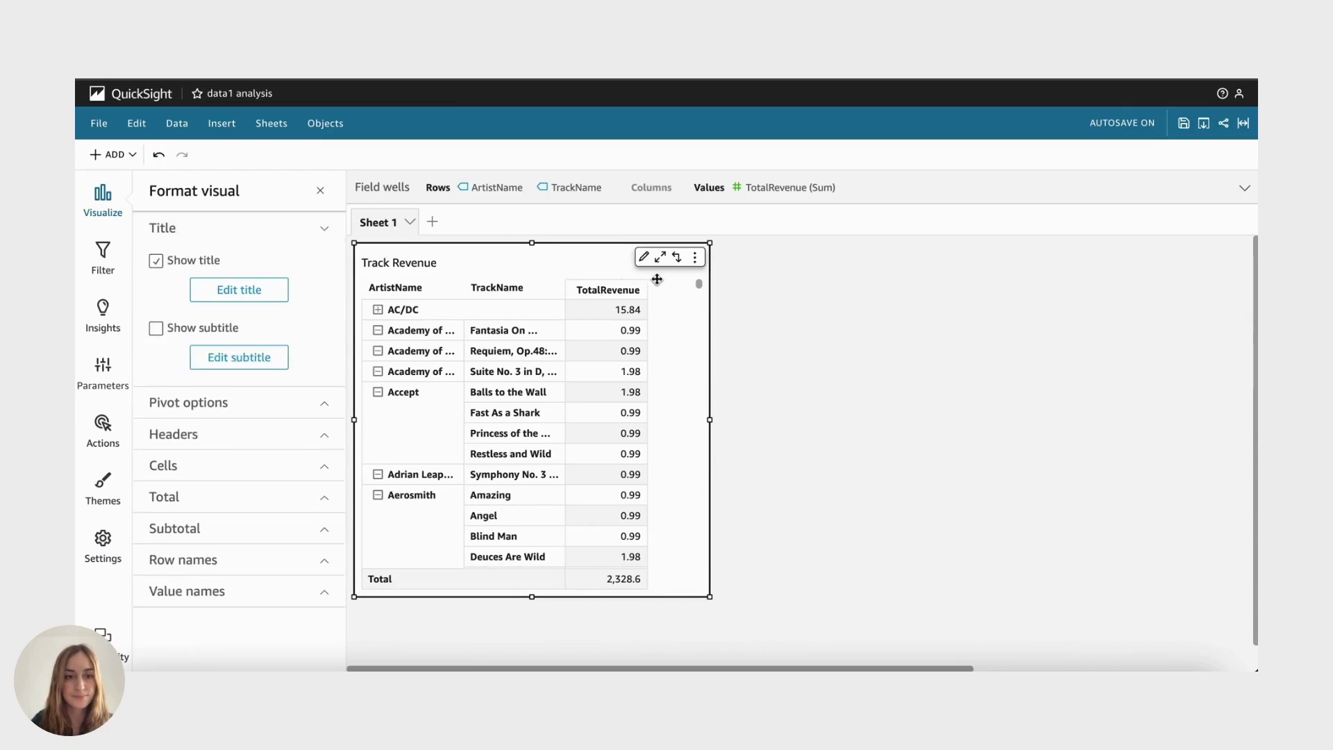
Add a background color conditional formatting rule for the TotalRevenue column
{"action": "left_click", "coordinate": [695, 258]}
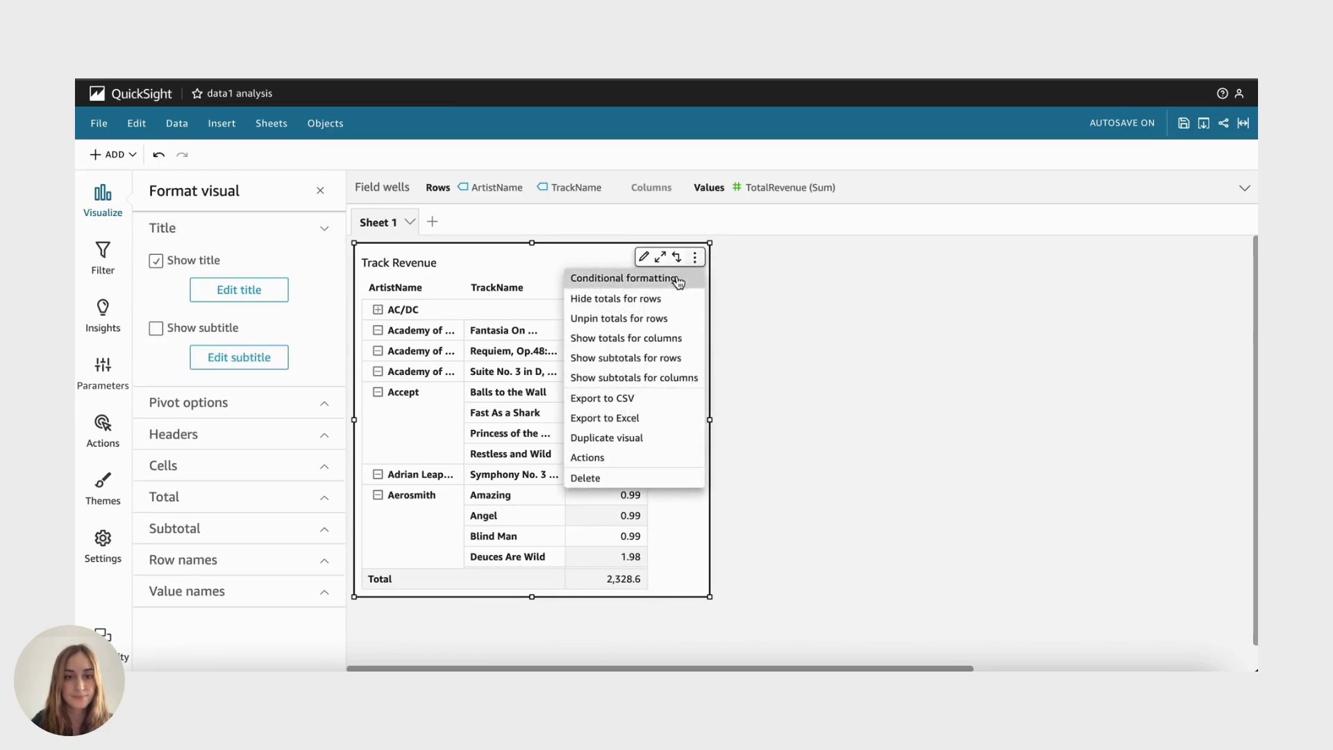
{"action": "left_click", "coordinate": [677, 276]}
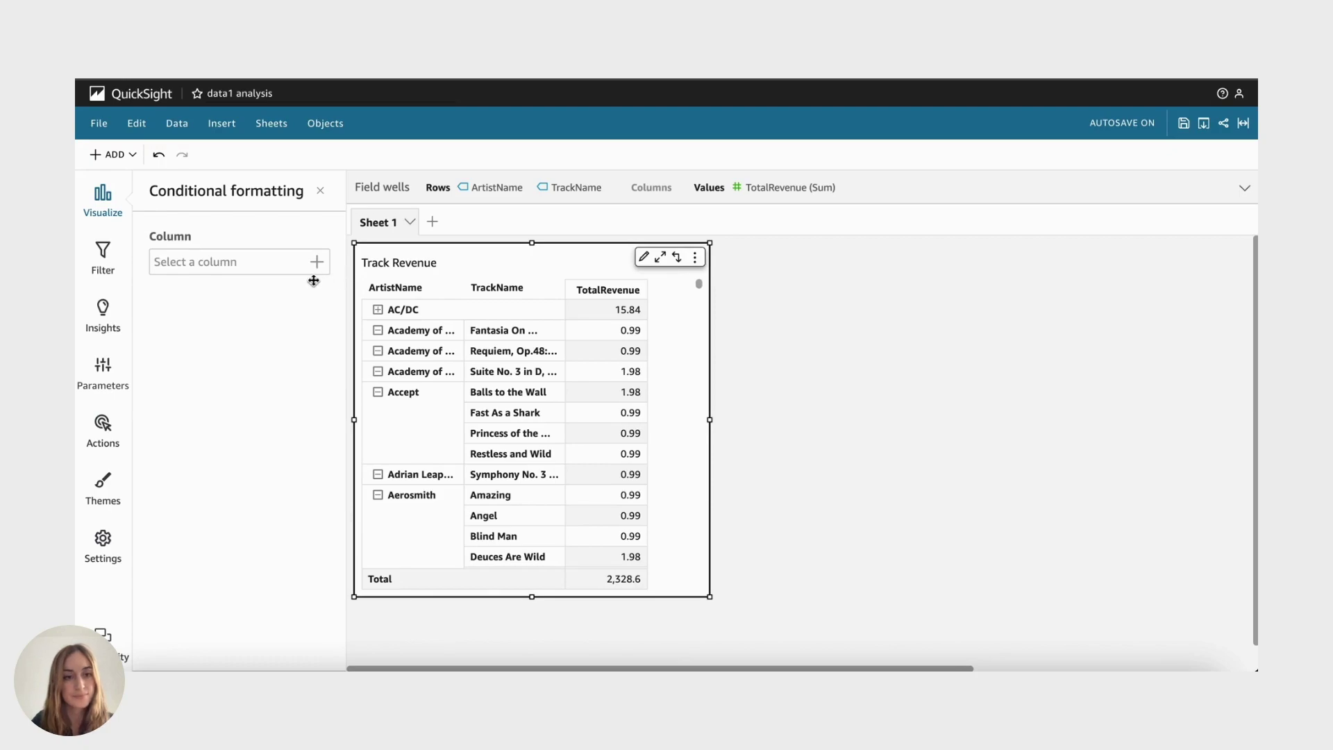
{"action": "left_click", "coordinate": [276, 266]}
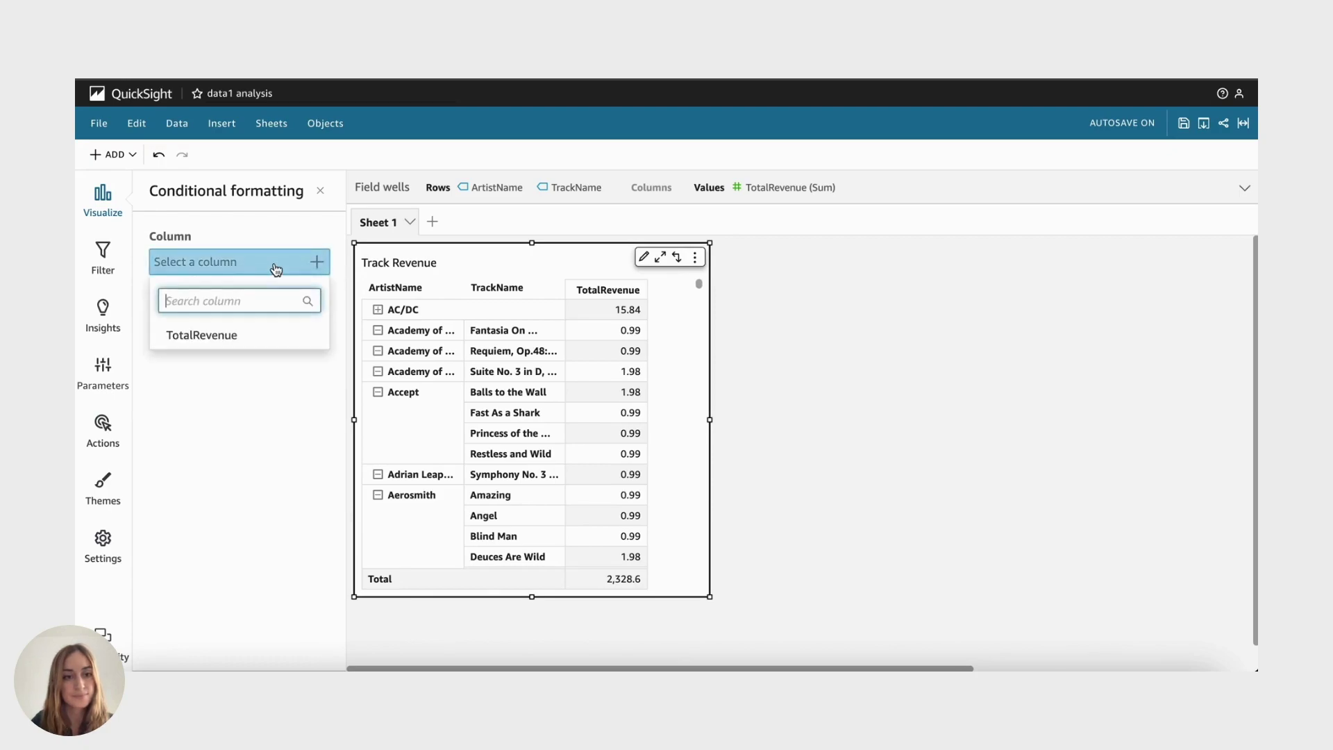
{"action": "left_click", "coordinate": [254, 336]}
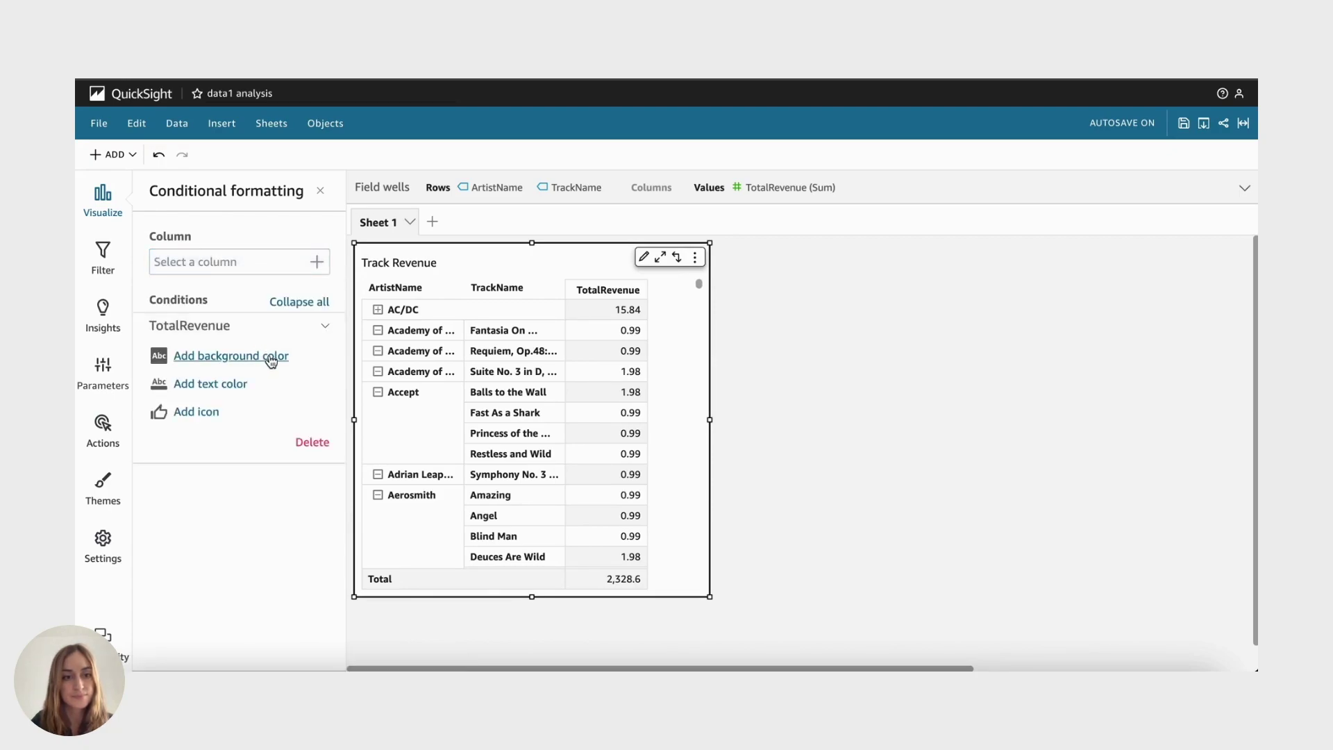
{"action": "left_click", "coordinate": [270, 357]}
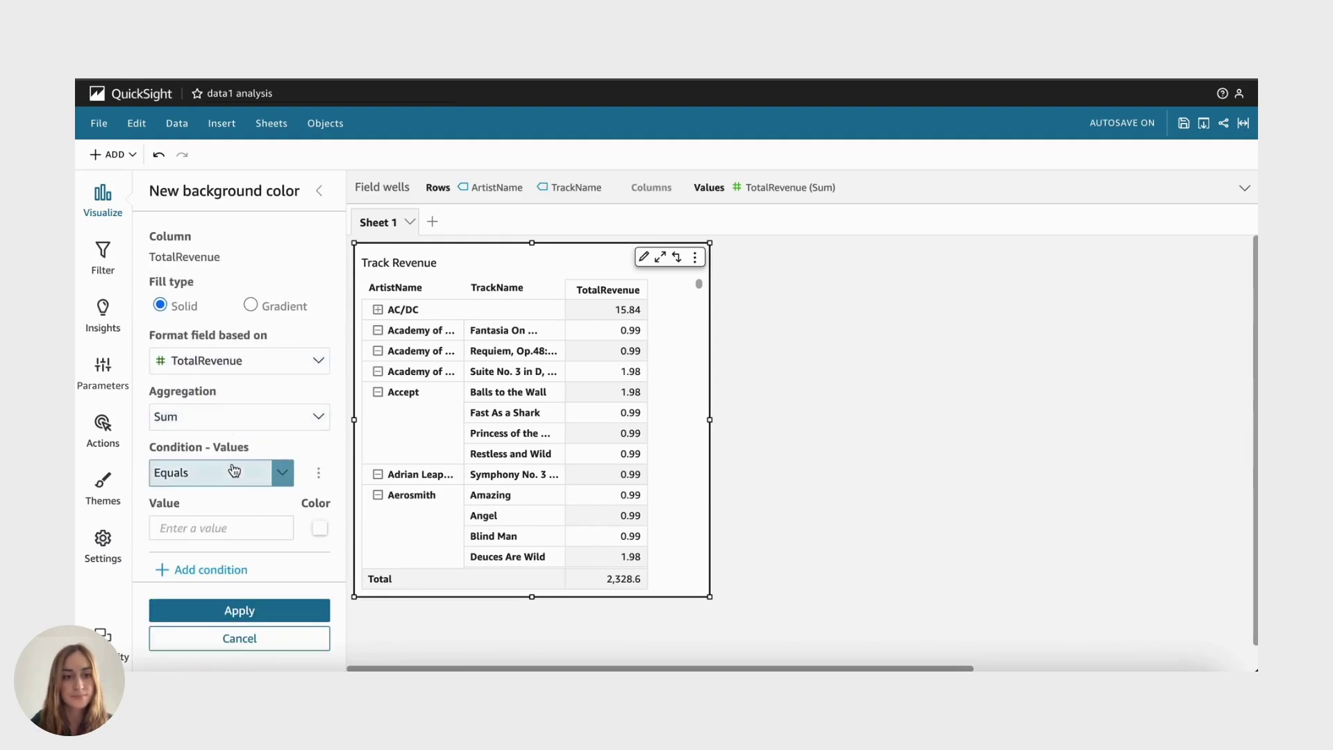
Shade TotalRevenue cells greater than 1 bright green and apply the rule
{"action": "left_click", "coordinate": [213, 485]}
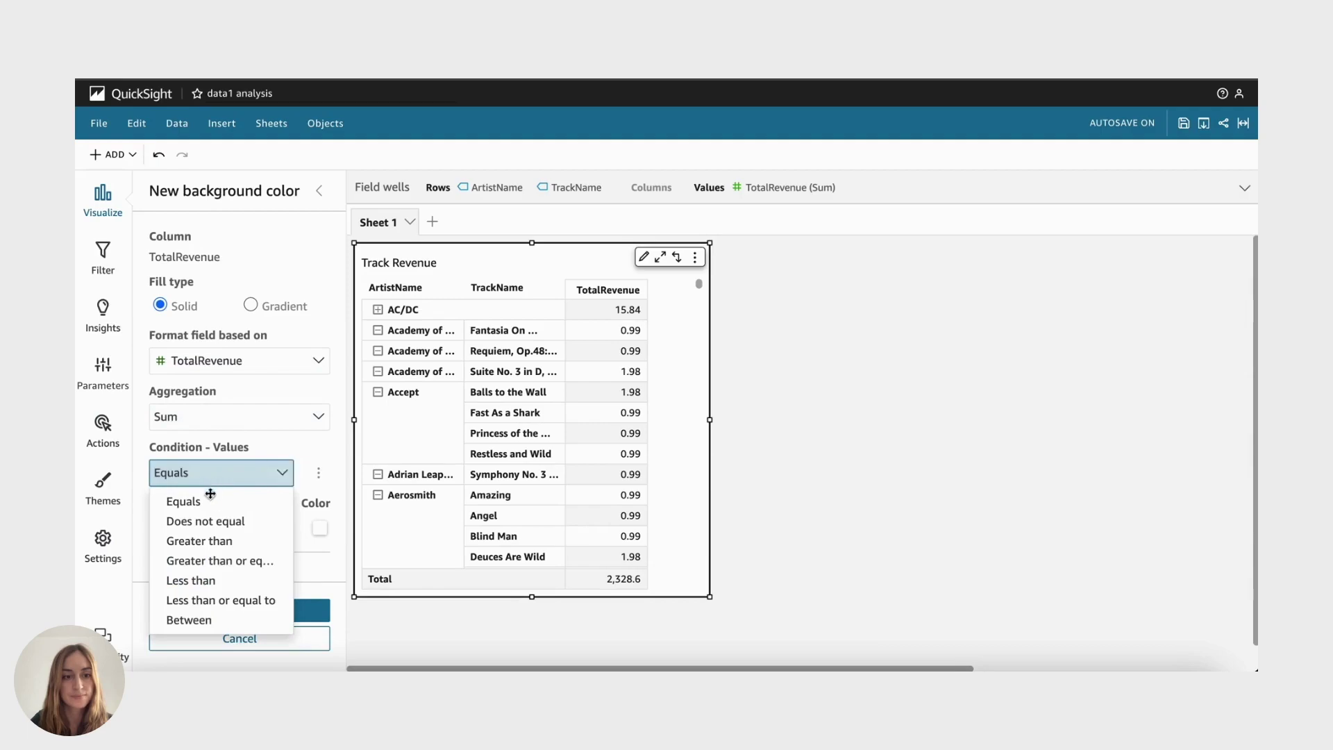
{"action": "left_click", "coordinate": [223, 541]}
{"action": "left_click", "coordinate": [223, 529]}
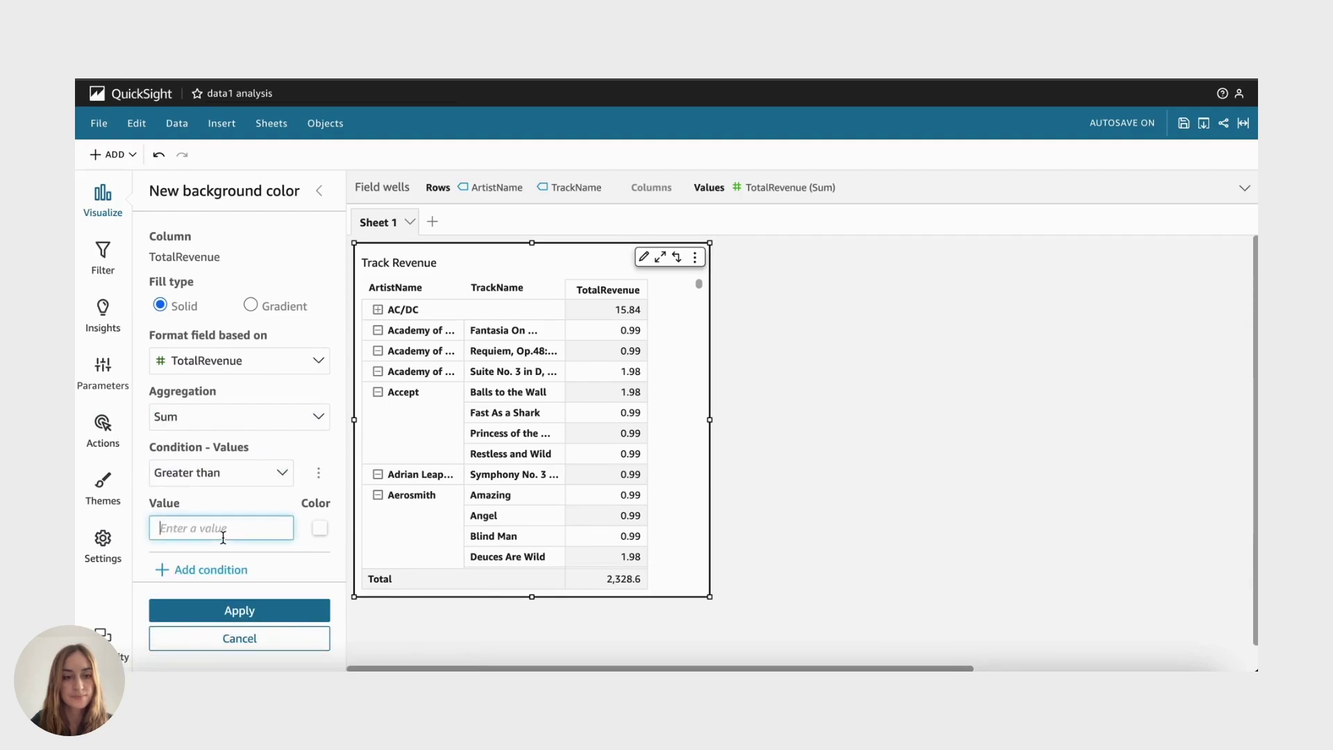
{"action": "left_click", "coordinate": [320, 529]}
{"action": "left_click", "coordinate": [427, 538]}
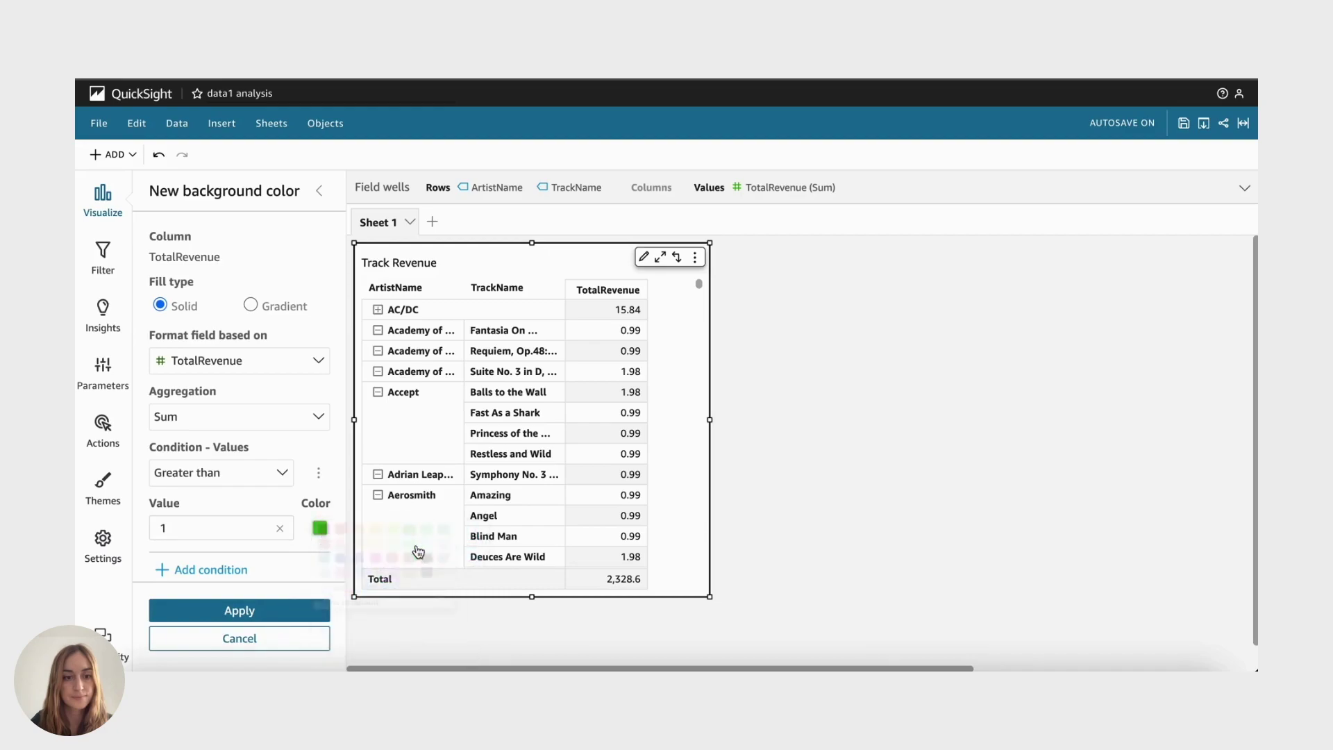
{"action": "left_click", "coordinate": [311, 615]}
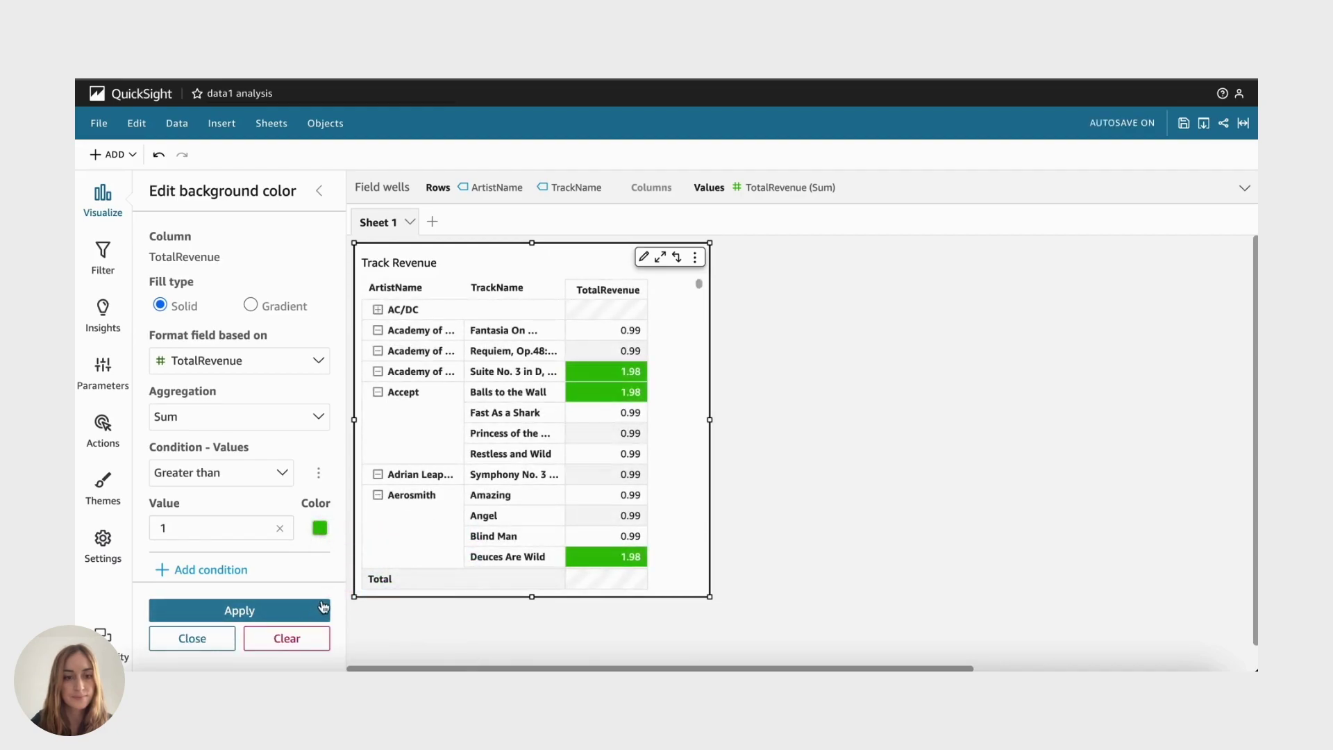
{"action": "left_click", "coordinate": [798, 465]}
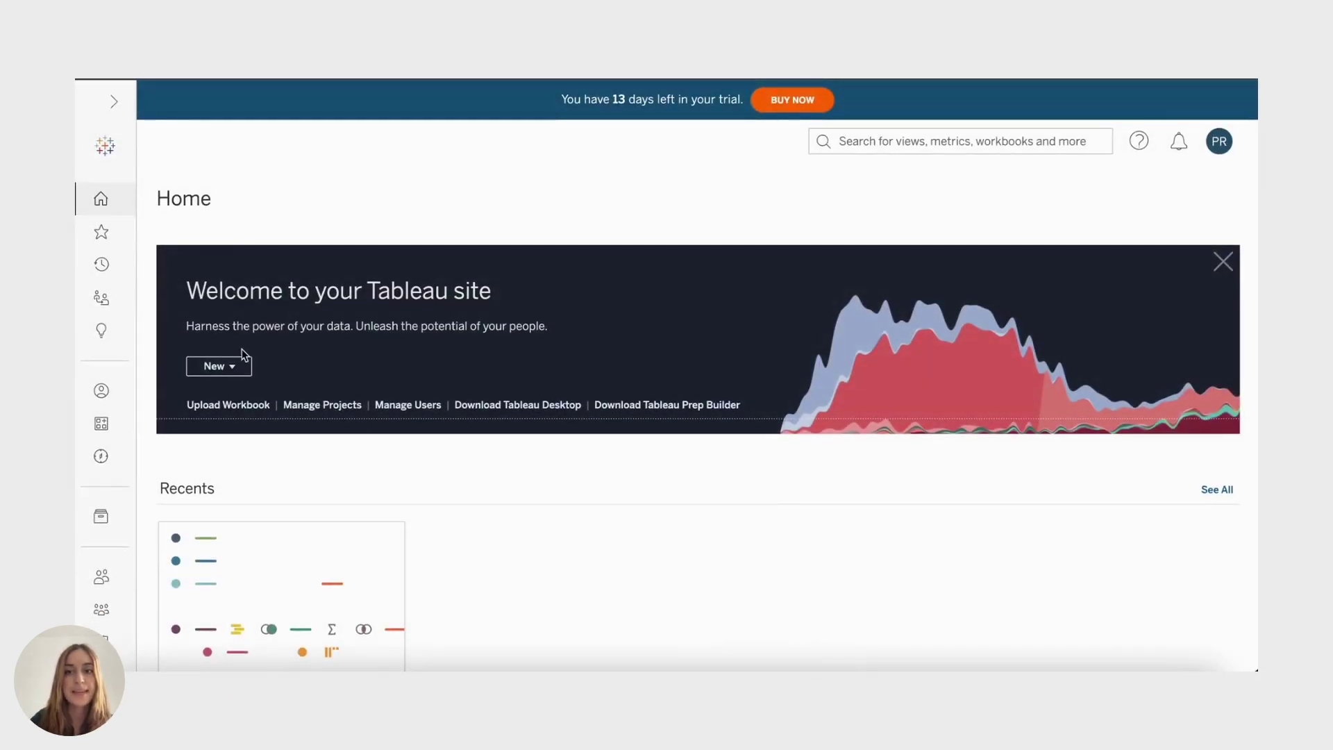
Create a new workbook from the Tableau Cloud Home page
{"action": "left_click", "coordinate": [235, 366]}
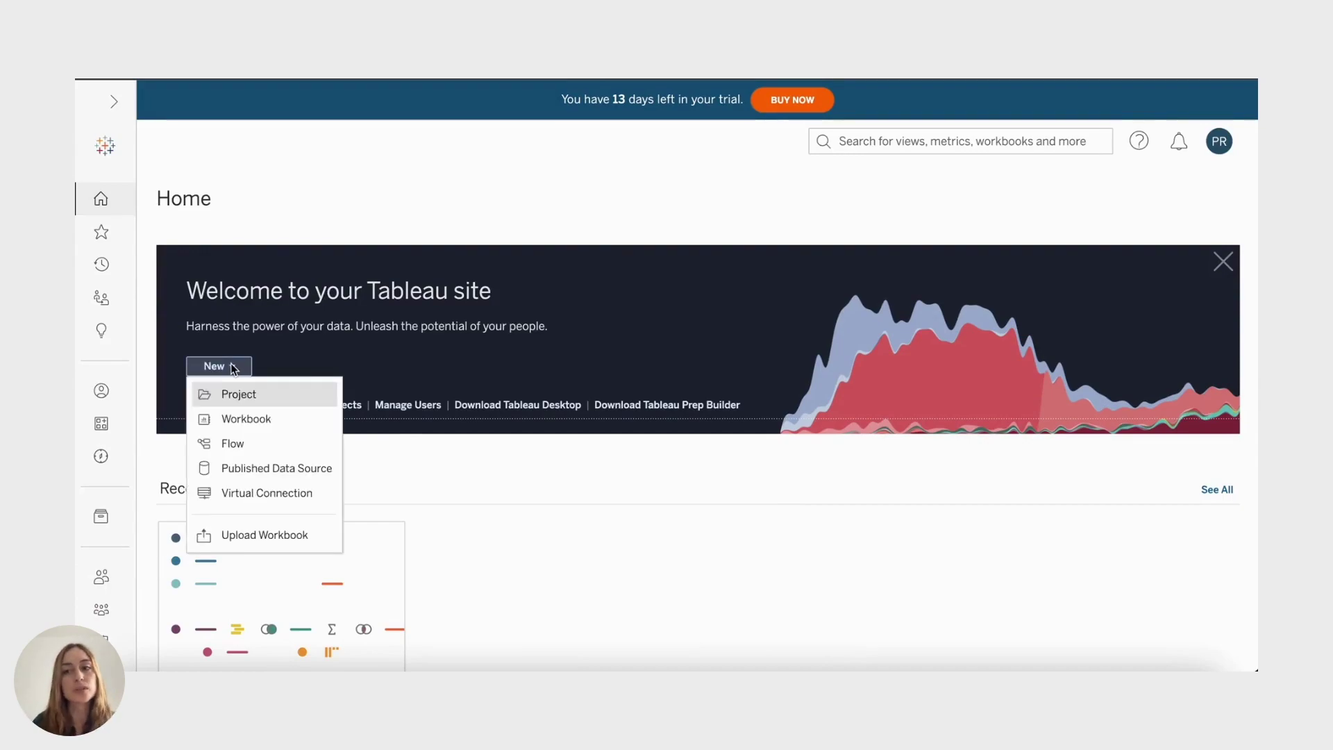
{"action": "left_click", "coordinate": [232, 418]}
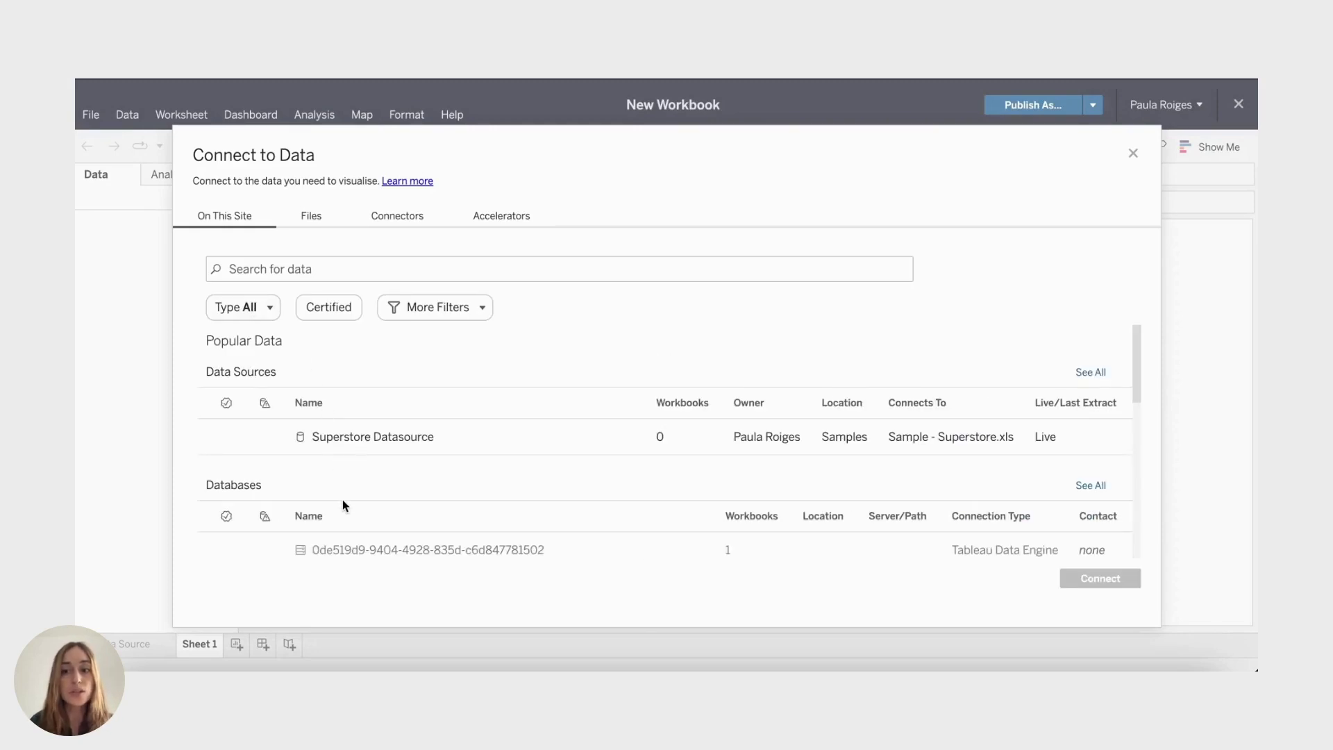
{"action": "scroll", "coordinate": [343, 501], "scroll_direction": "down", "scroll_amount": 5}
{"action": "scroll", "coordinate": [343, 505], "scroll_direction": "up", "scroll_amount": 3}
Browse the Connectors and Accelerators tabs of Connect to Data, ending on Files
{"action": "left_click", "coordinate": [313, 221]}
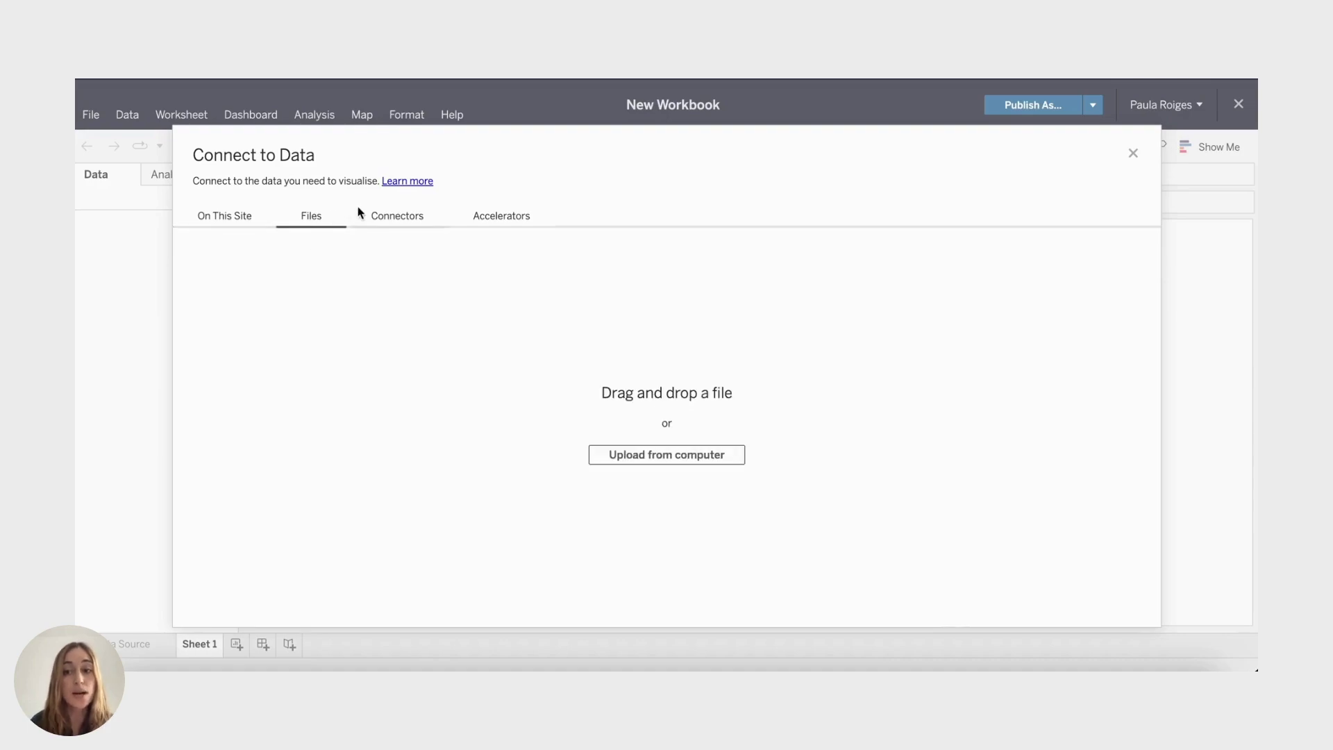
{"action": "left_click", "coordinate": [397, 213]}
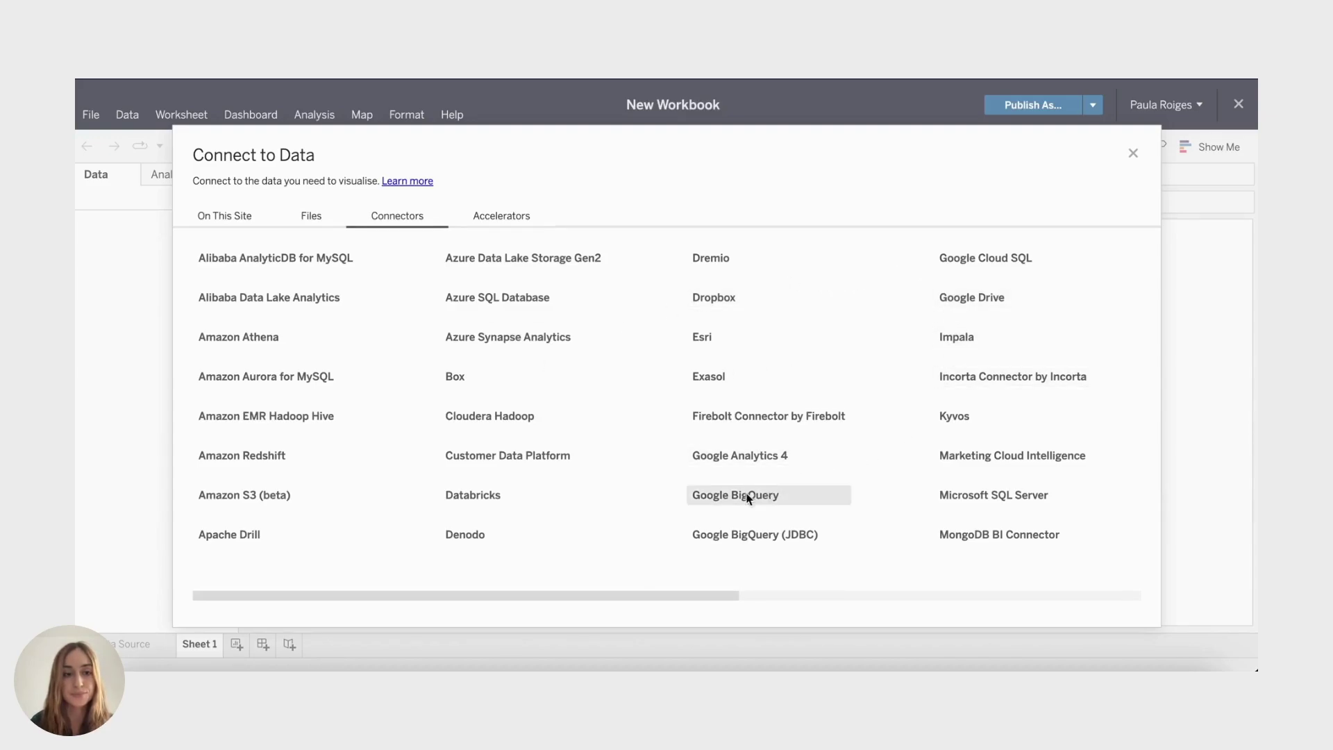
{"action": "scroll", "coordinate": [460, 326], "scroll_direction": "right", "scroll_amount": 7}
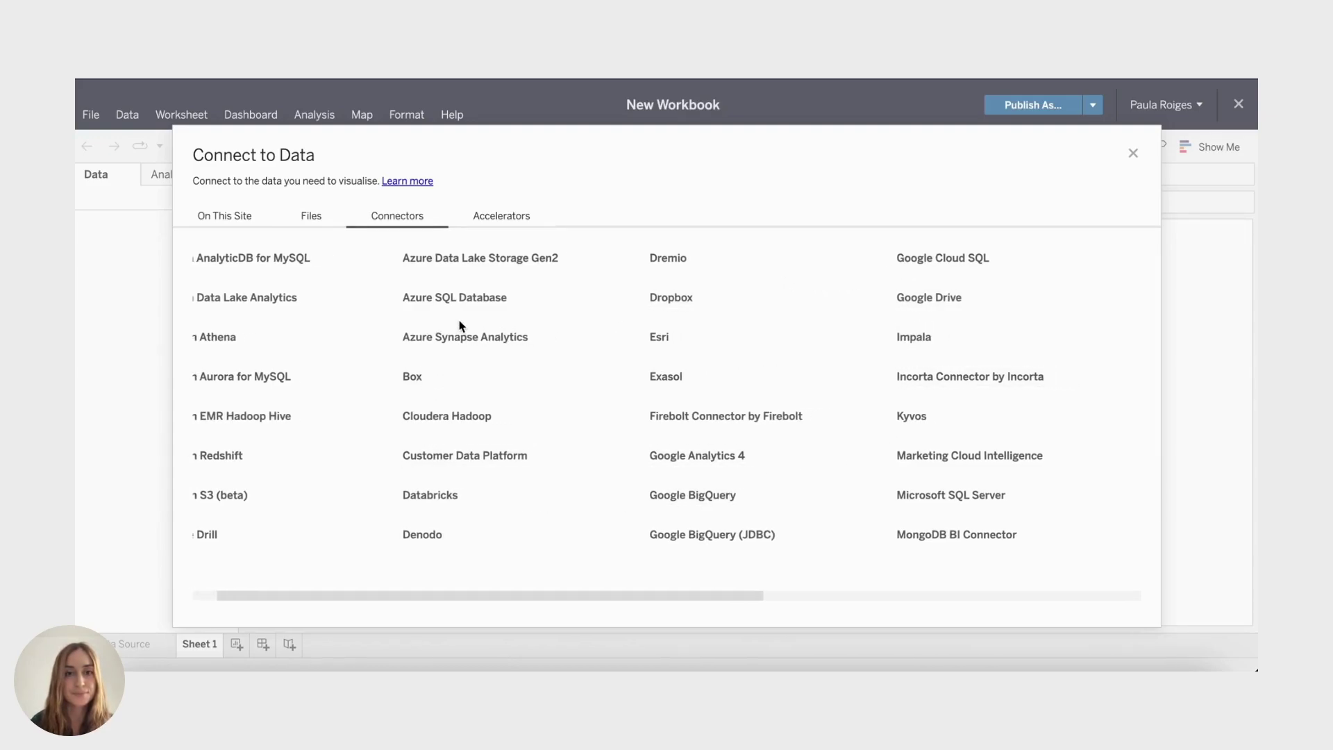
{"action": "scroll", "coordinate": [460, 326], "scroll_direction": "right", "scroll_amount": 3}
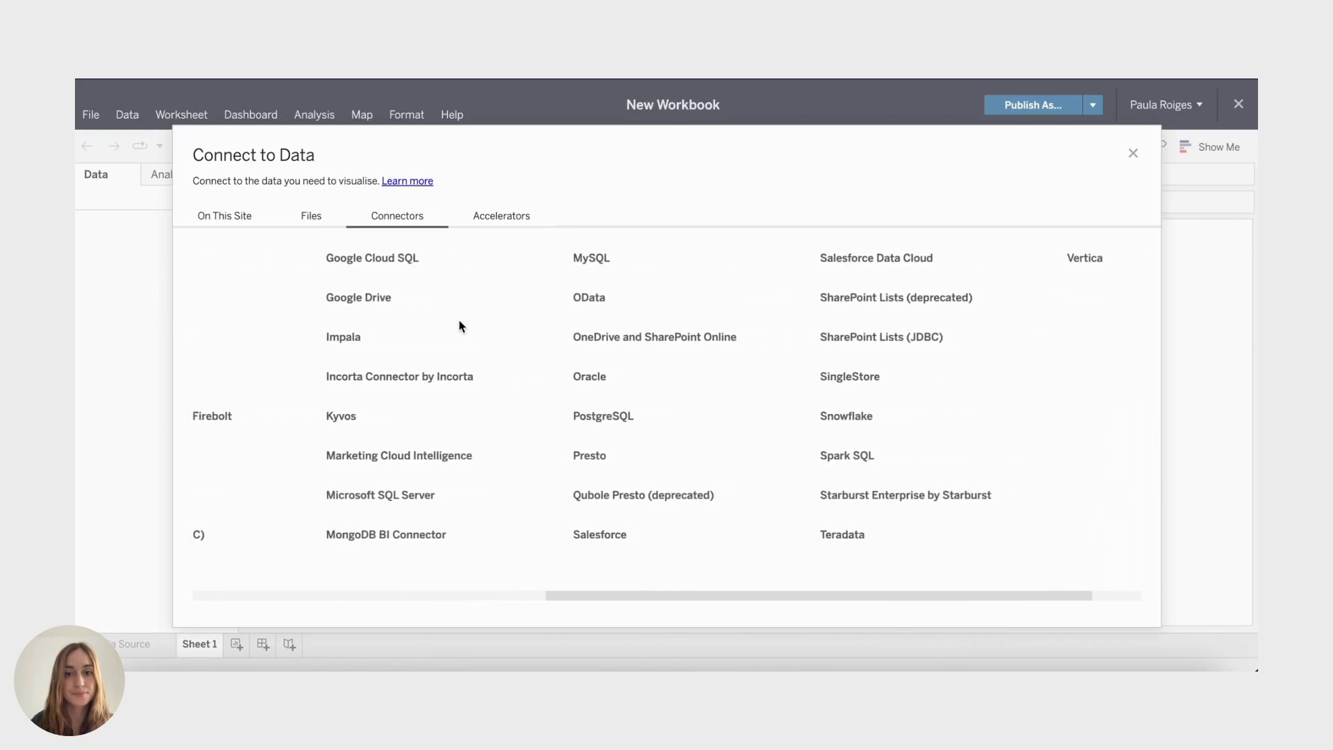
{"action": "scroll", "coordinate": [460, 326], "scroll_direction": "left", "scroll_amount": 10}
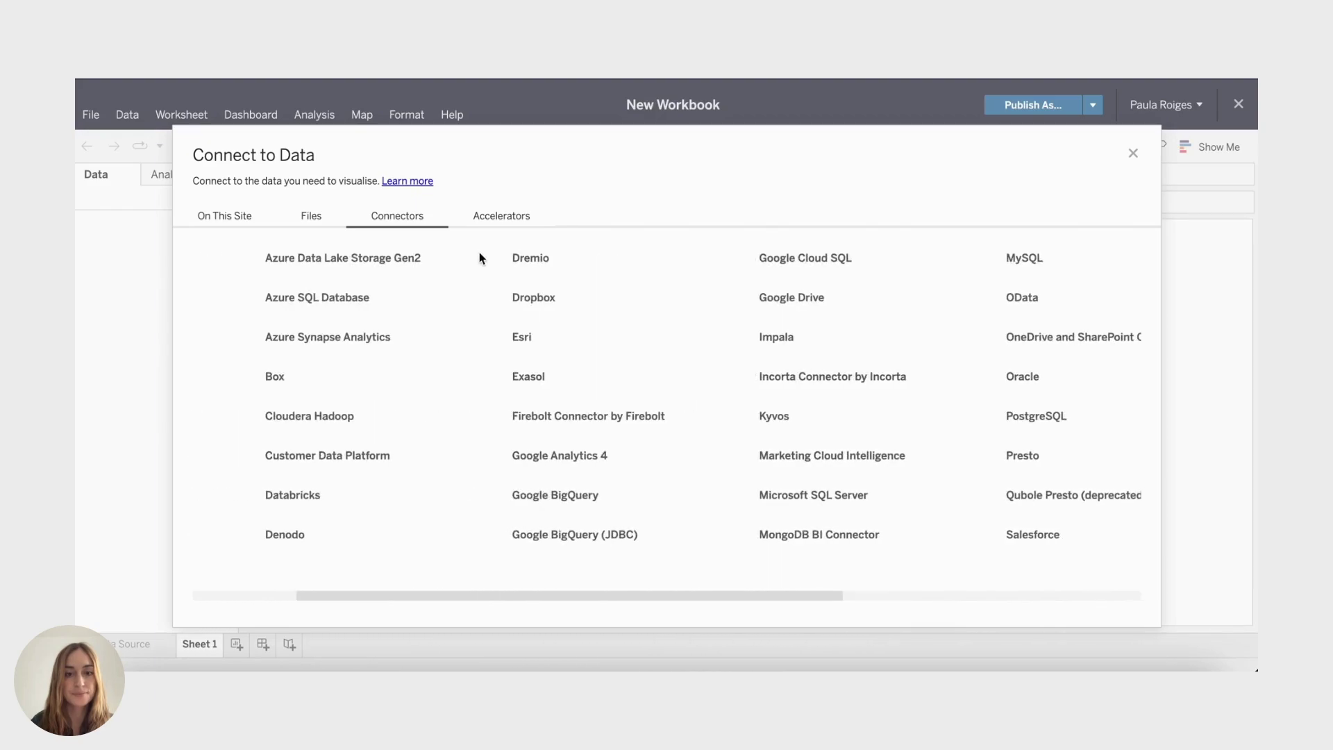
{"action": "left_click", "coordinate": [486, 217]}
{"action": "left_click", "coordinate": [306, 218]}
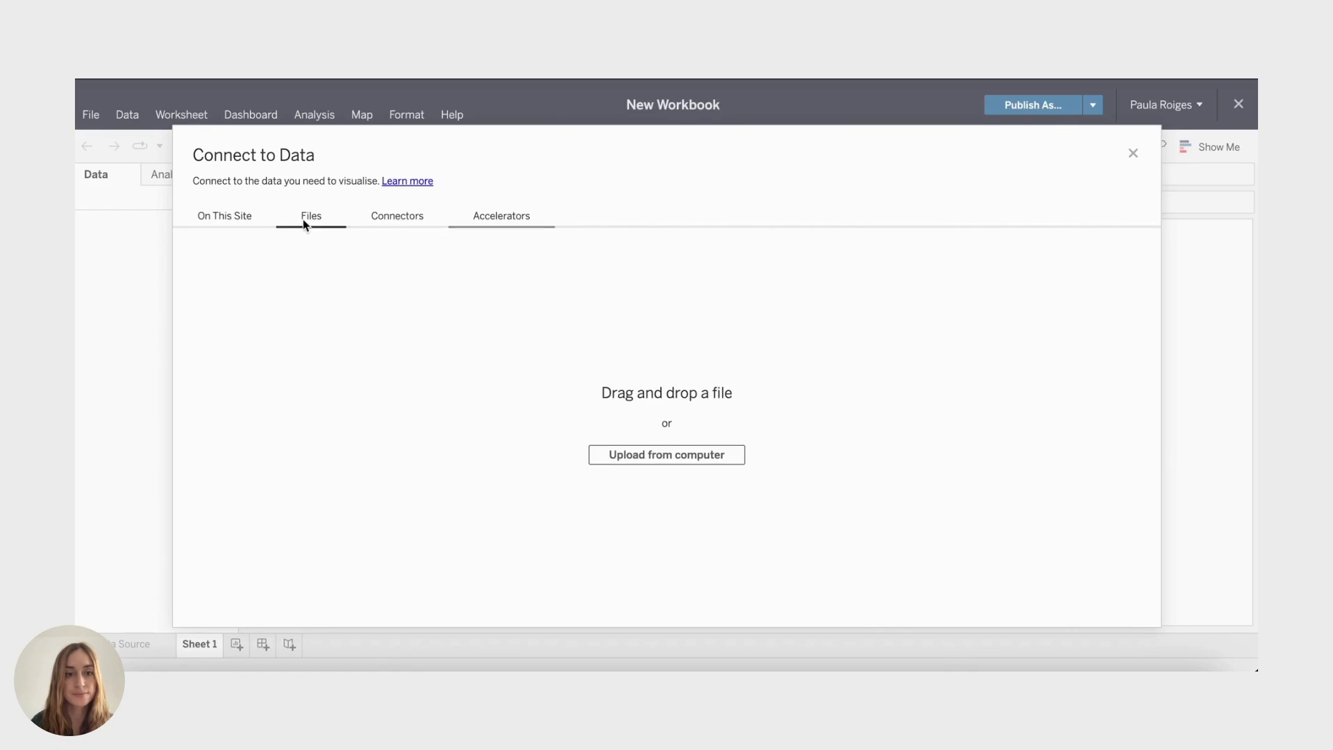
Upload data1.csv from the computer into the workbook
{"action": "left_click", "coordinate": [671, 460]}
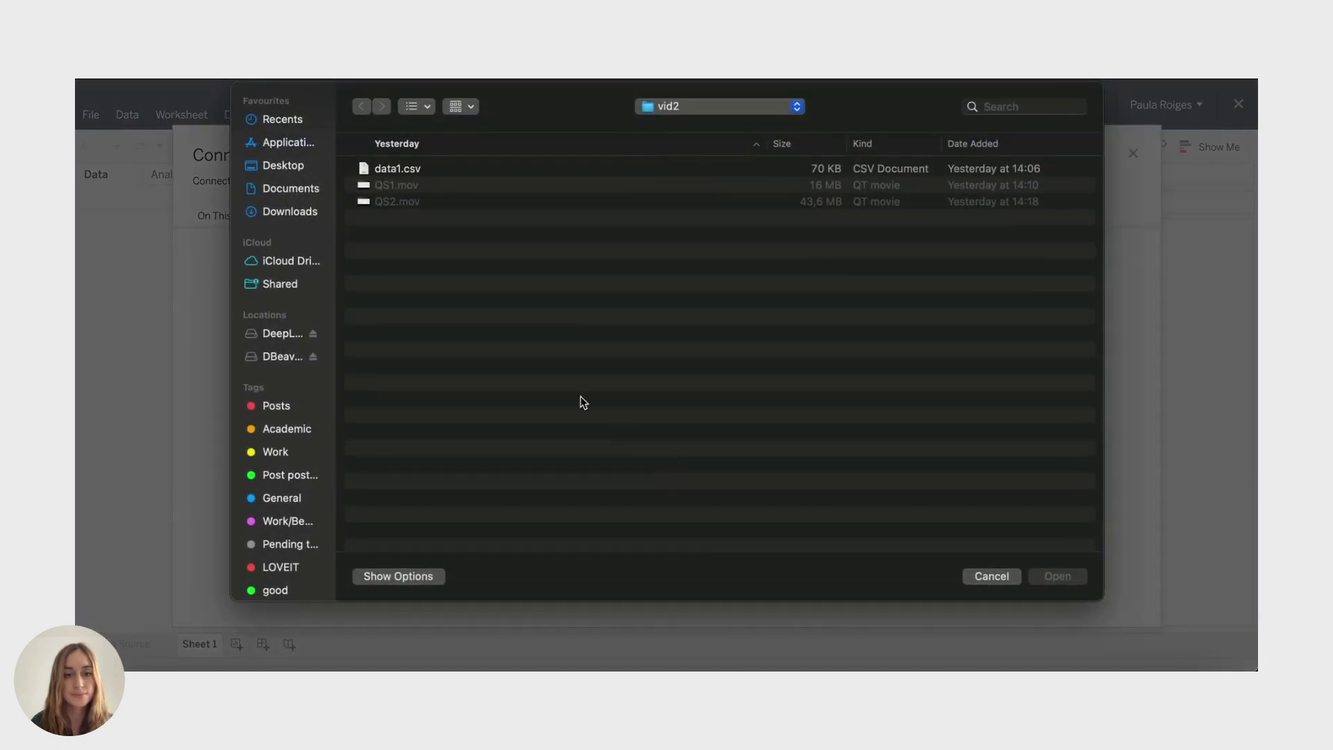
{"action": "left_click", "coordinate": [422, 169]}
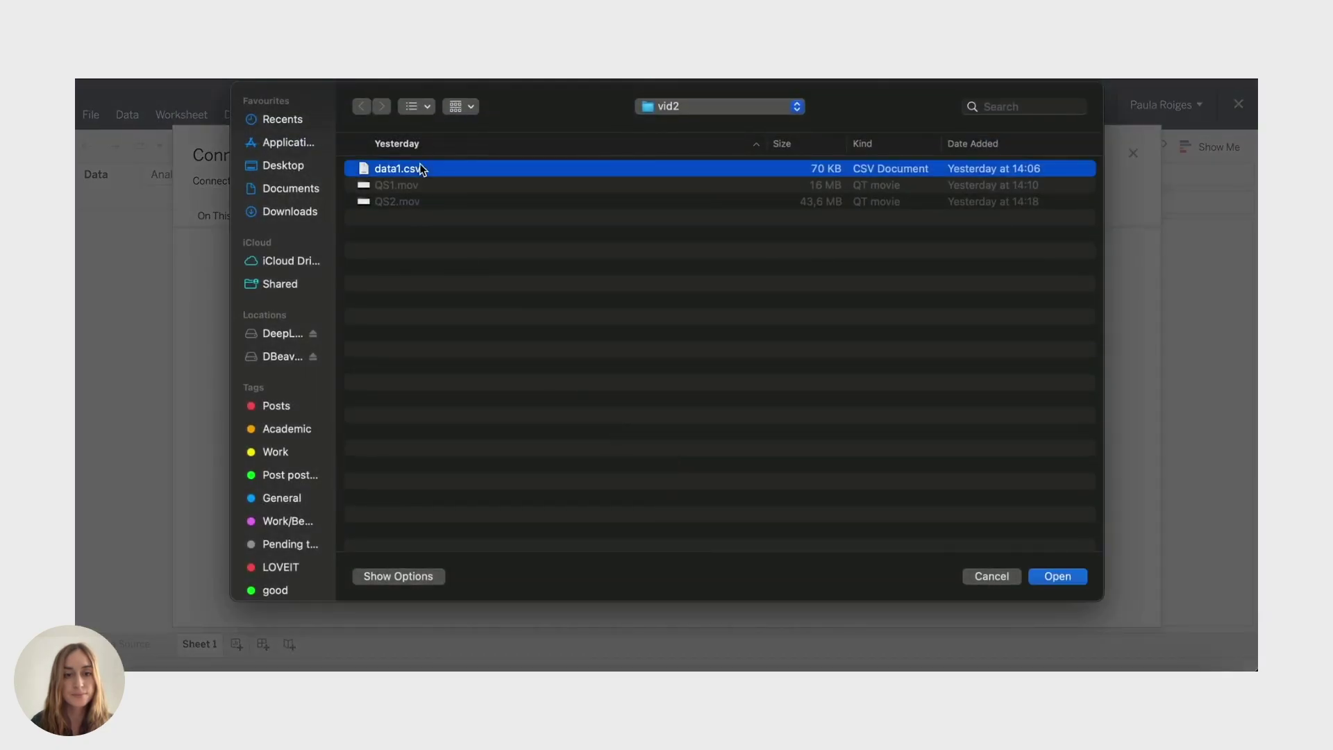
{"action": "left_click", "coordinate": [1057, 577]}
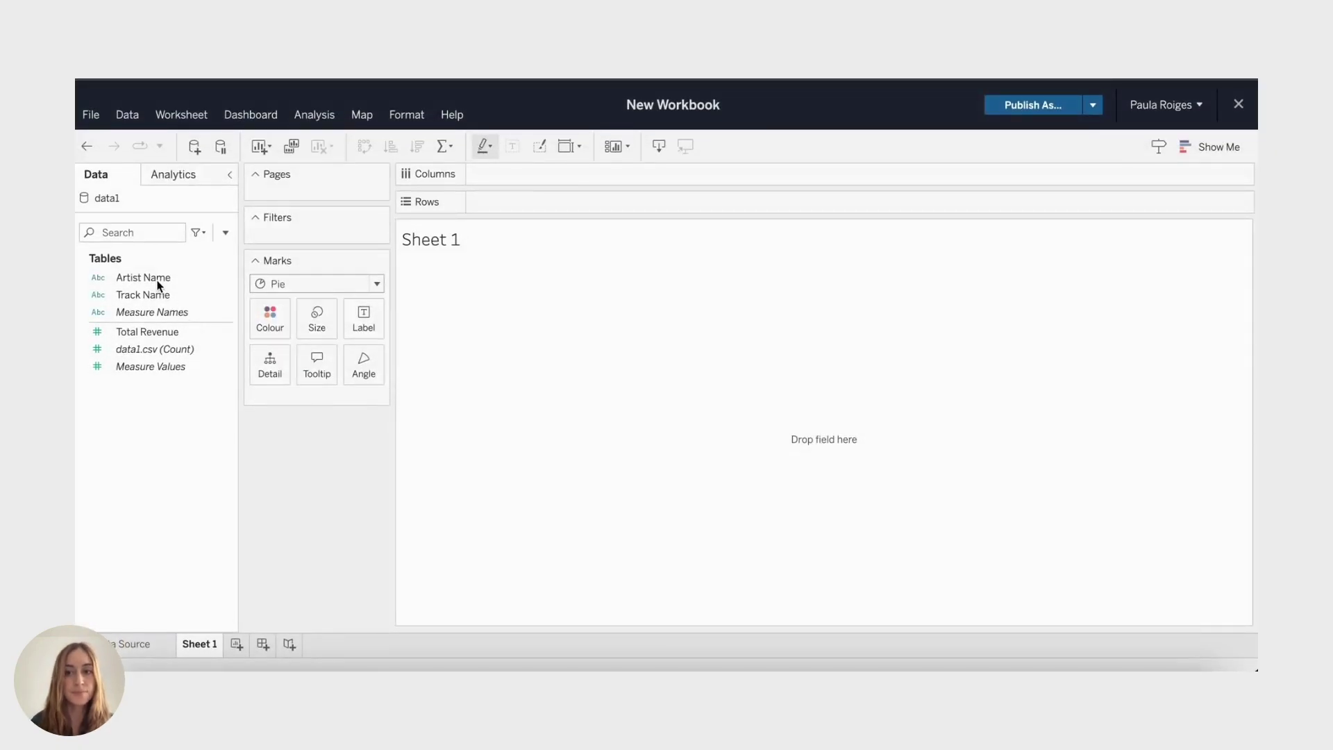
Put Artist Name and Track Name on Rows with the Automatic mark type
{"action": "left_click_drag", "start_coordinate": [164, 277], "coordinate": [524, 203]}
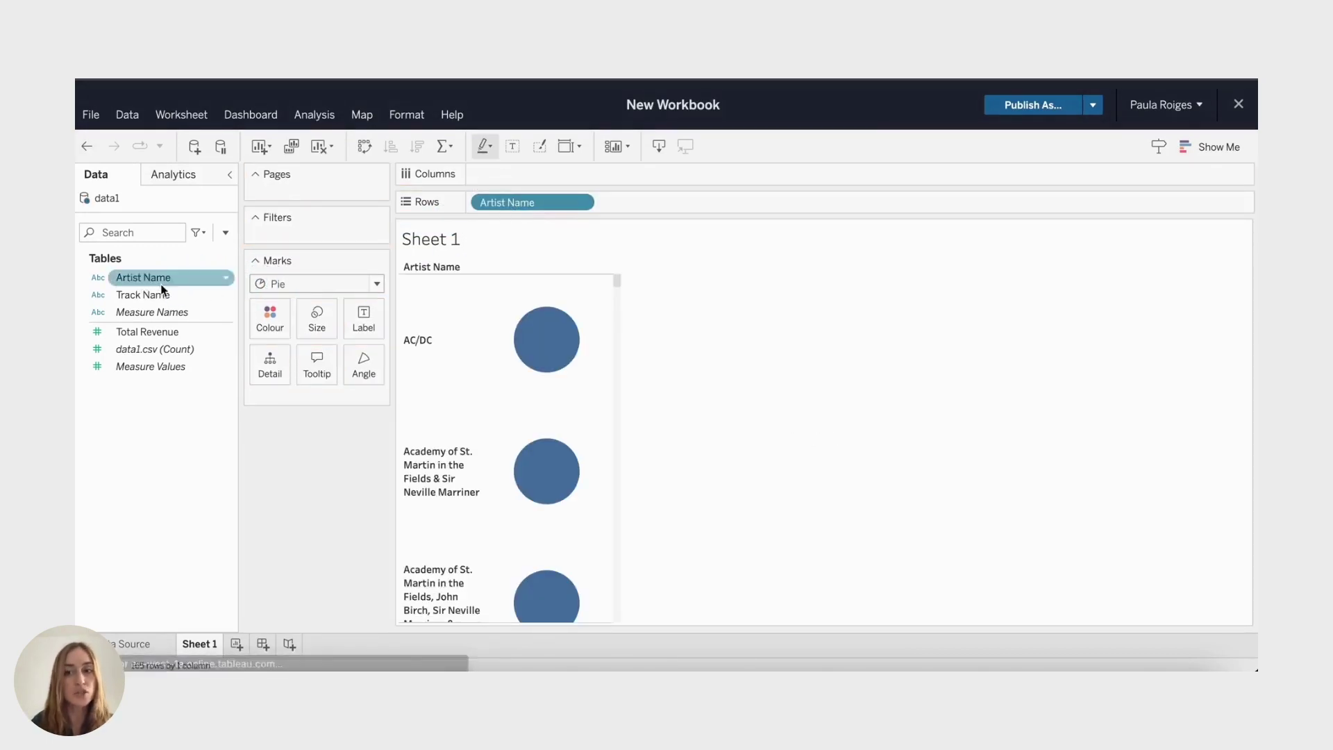
{"action": "left_click_drag", "start_coordinate": [155, 295], "coordinate": [650, 204]}
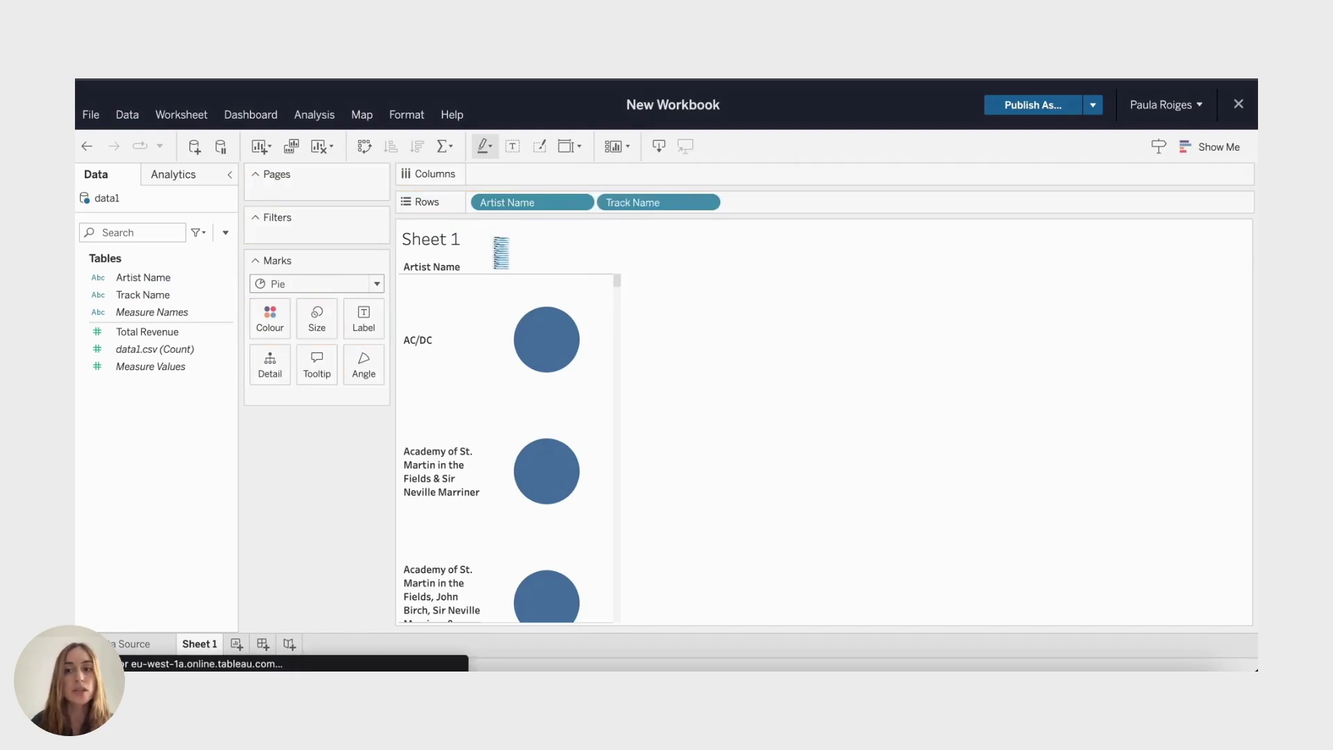
{"action": "left_click", "coordinate": [375, 284]}
{"action": "left_click", "coordinate": [367, 306]}
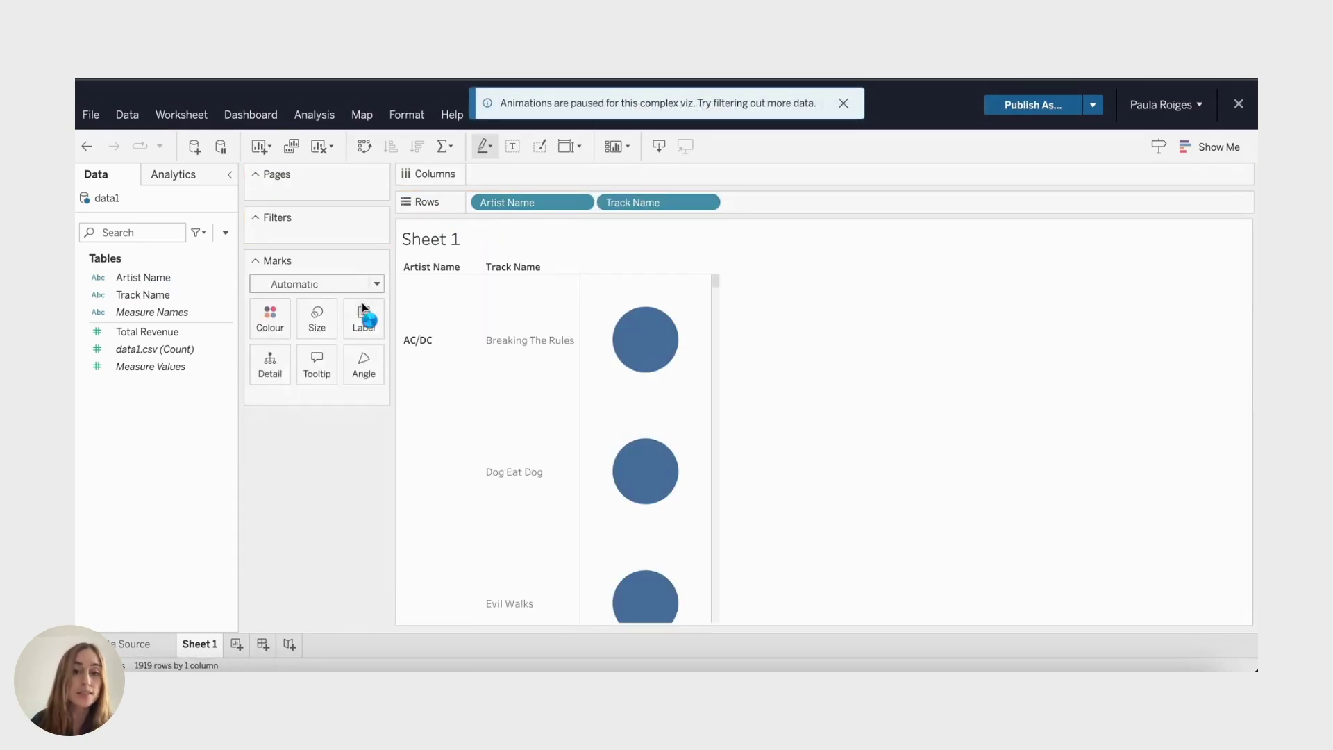
Show SUM(Total Revenue) in the table, formatted as Number (Standard)
{"action": "left_click", "coordinate": [159, 333]}
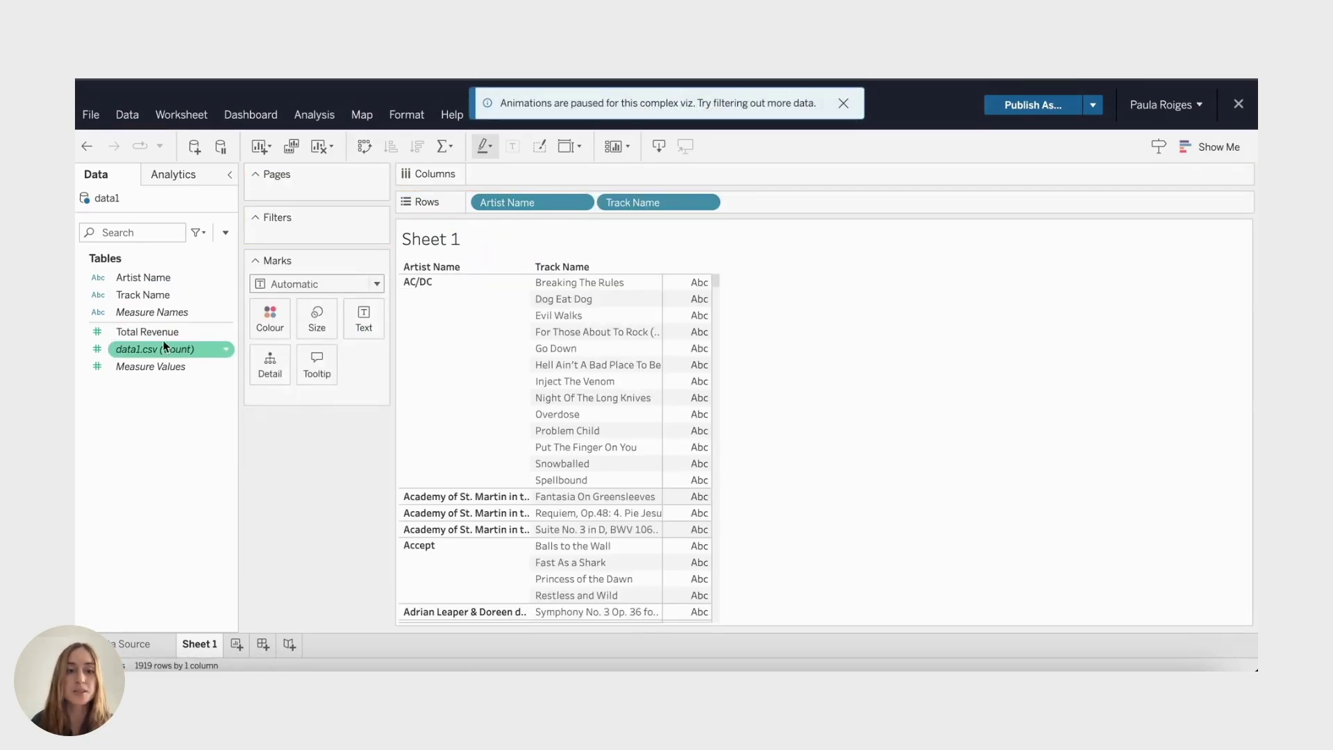
{"action": "left_click_drag", "start_coordinate": [158, 332], "coordinate": [326, 401]}
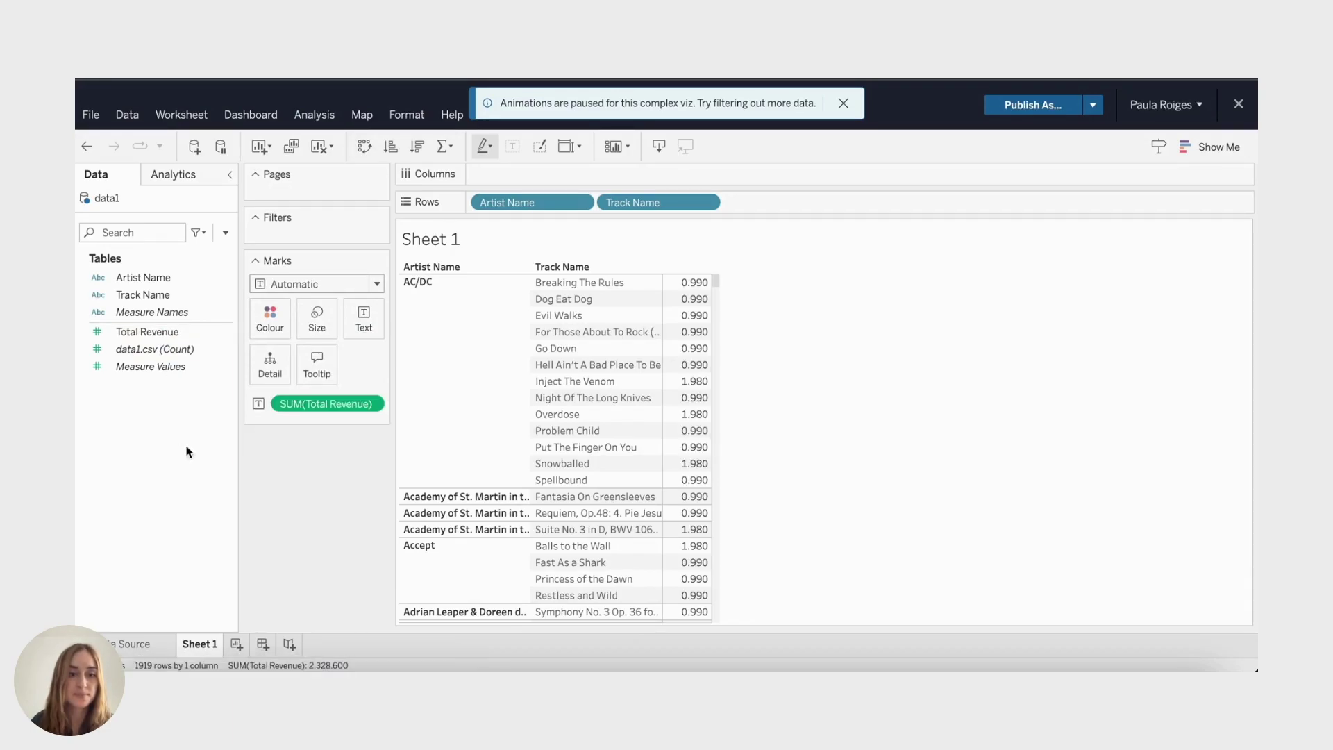
{"action": "left_click", "coordinate": [379, 405]}
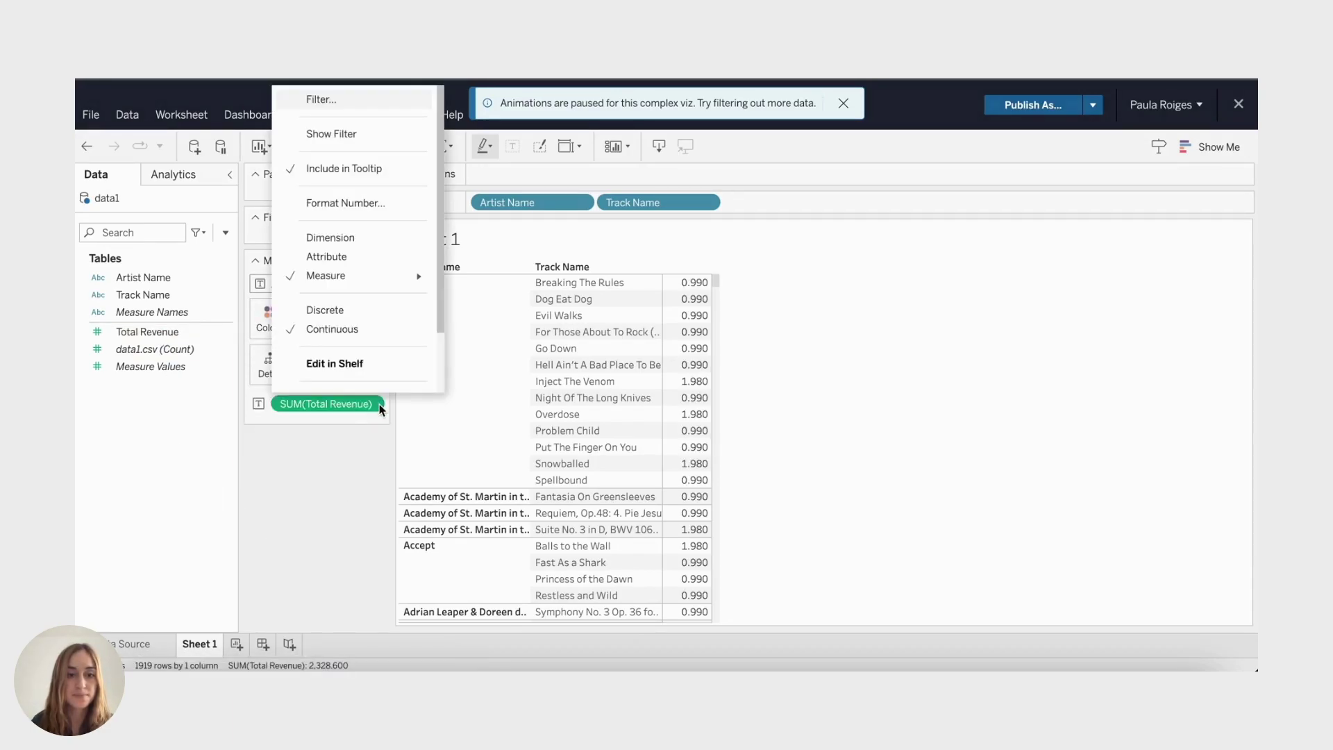
{"action": "scroll", "coordinate": [379, 389], "scroll_direction": "down", "scroll_amount": 1}
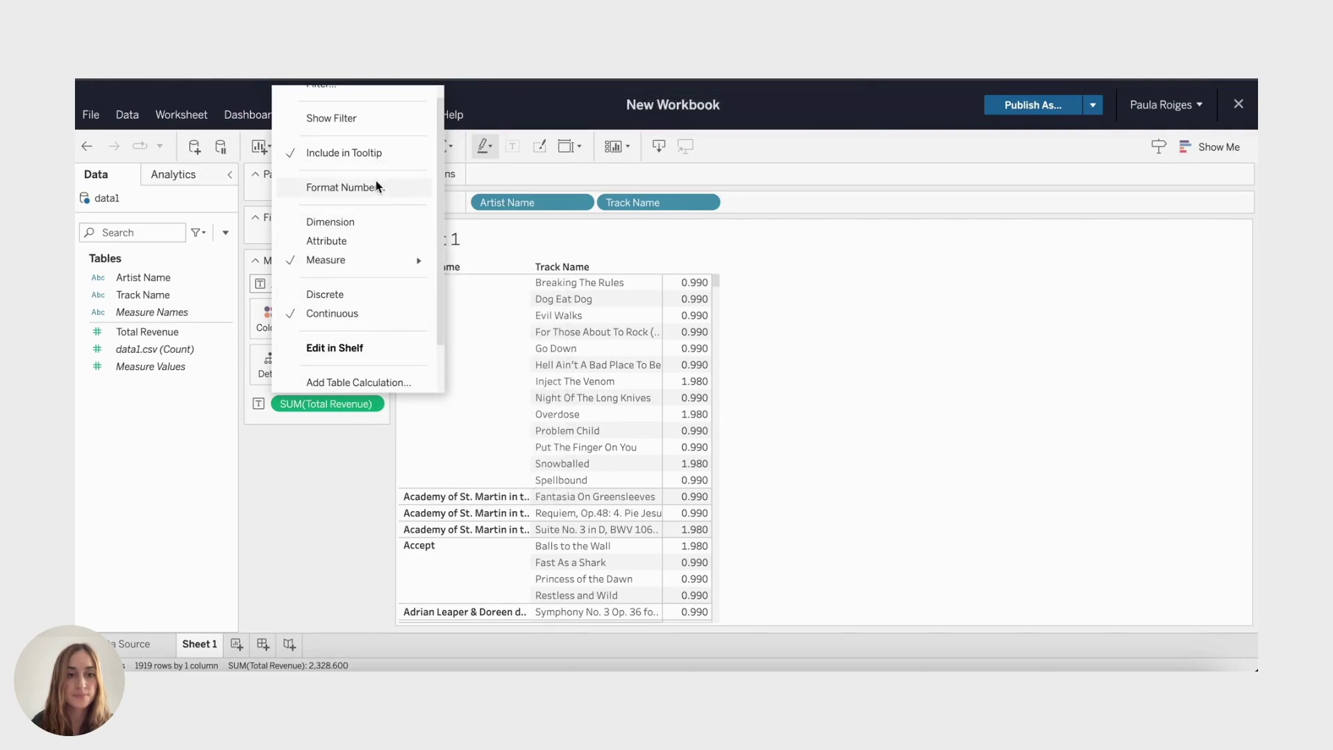
{"action": "left_click", "coordinate": [336, 188]}
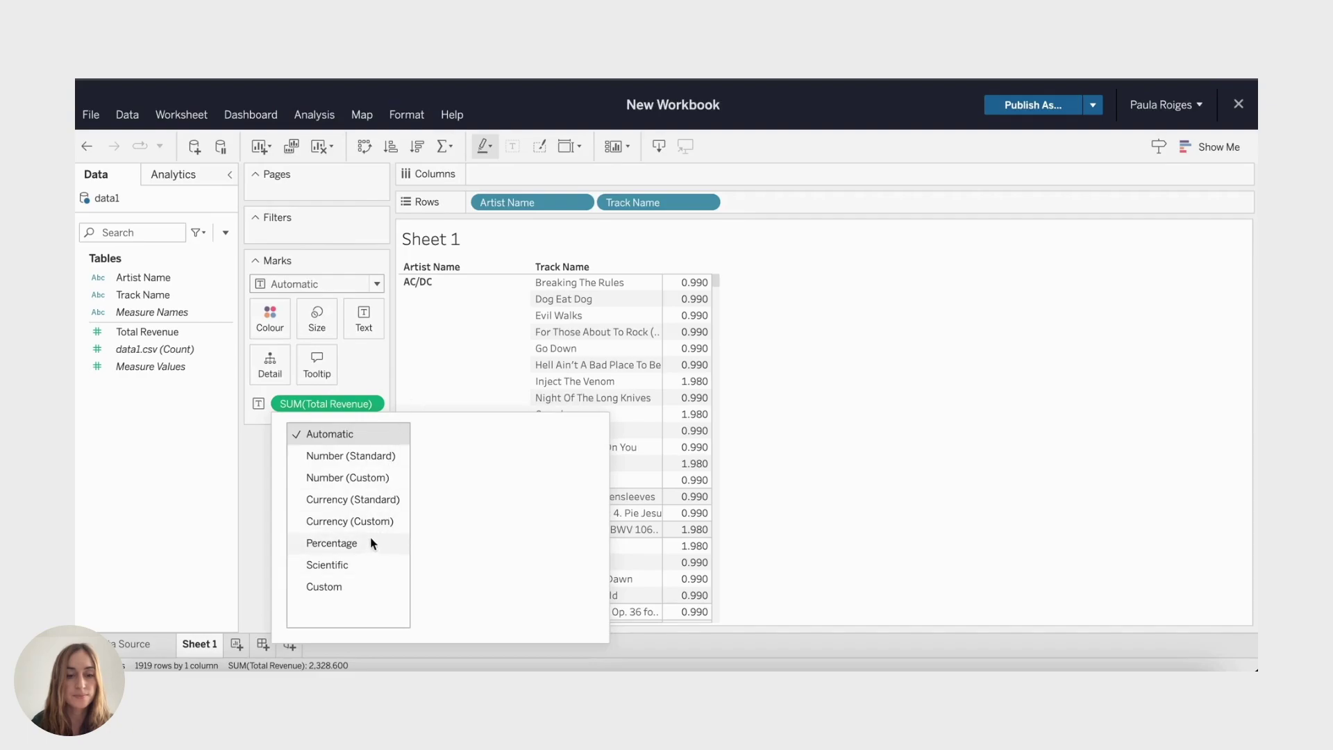
{"action": "left_click", "coordinate": [369, 456]}
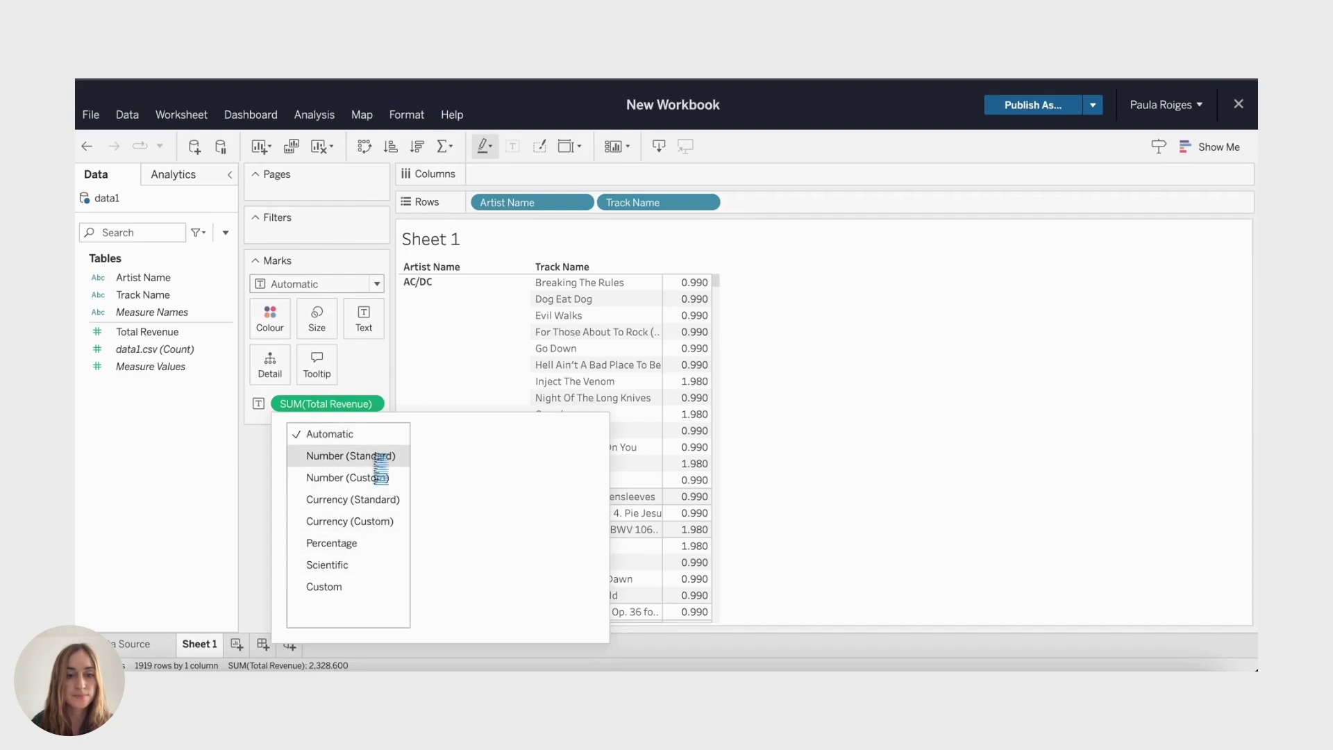
{"action": "left_click", "coordinate": [265, 498]}
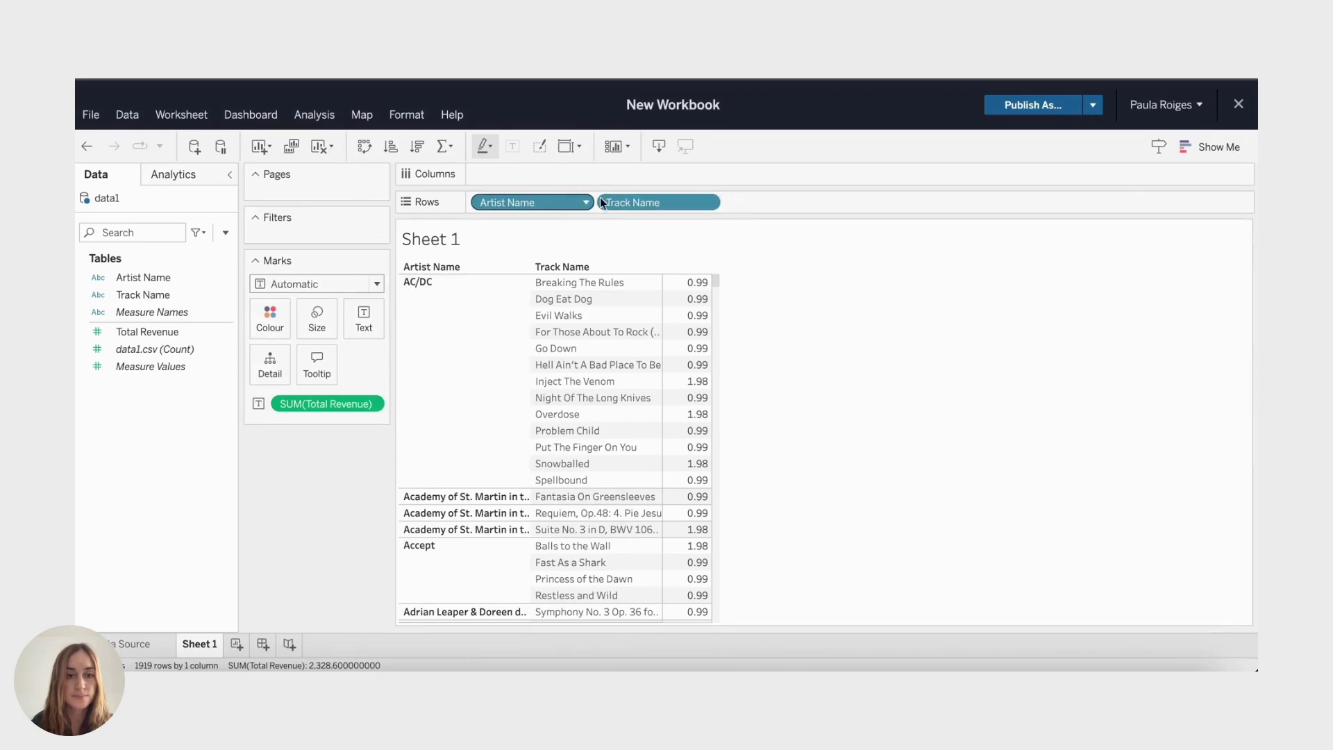
Drop Track Name, move Artist Name to Columns, and put SUM(Total Revenue) on Rows
{"action": "left_click_drag", "start_coordinate": [687, 202], "coordinate": [345, 555]}
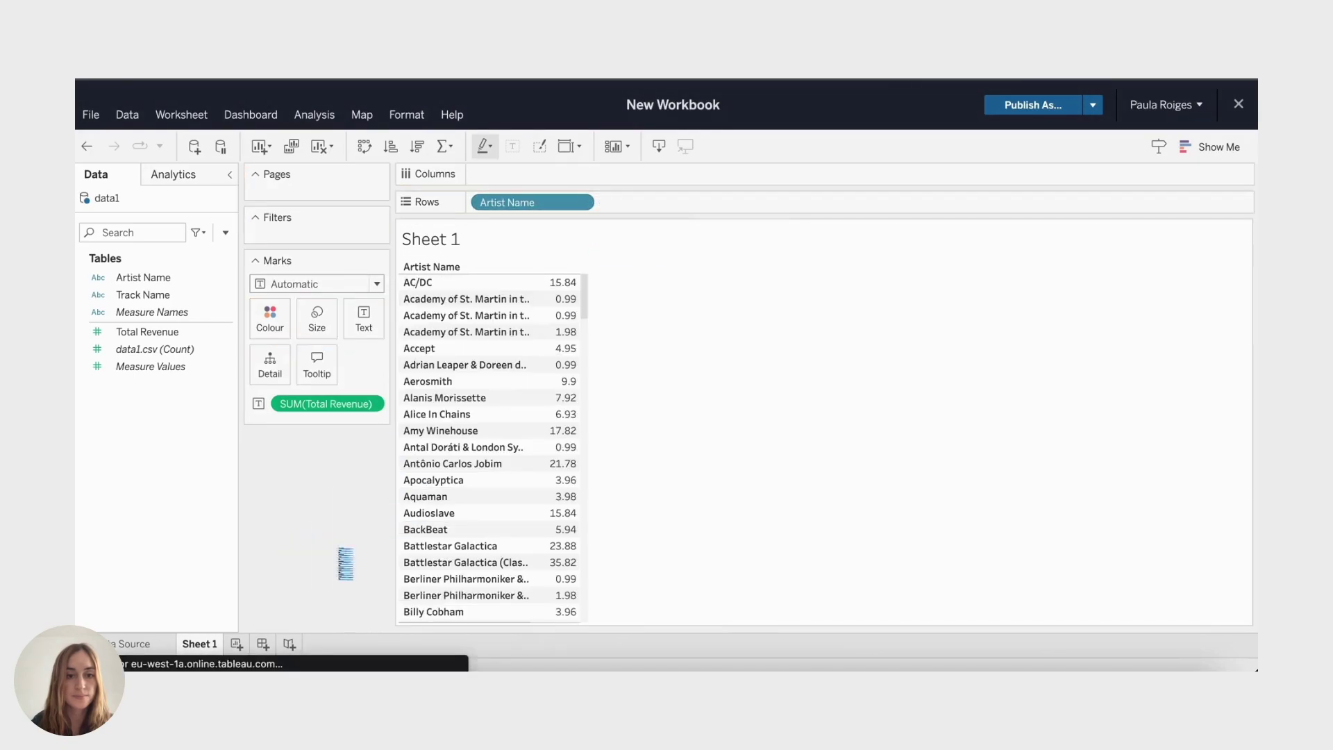
{"action": "left_click_drag", "start_coordinate": [517, 203], "coordinate": [511, 170]}
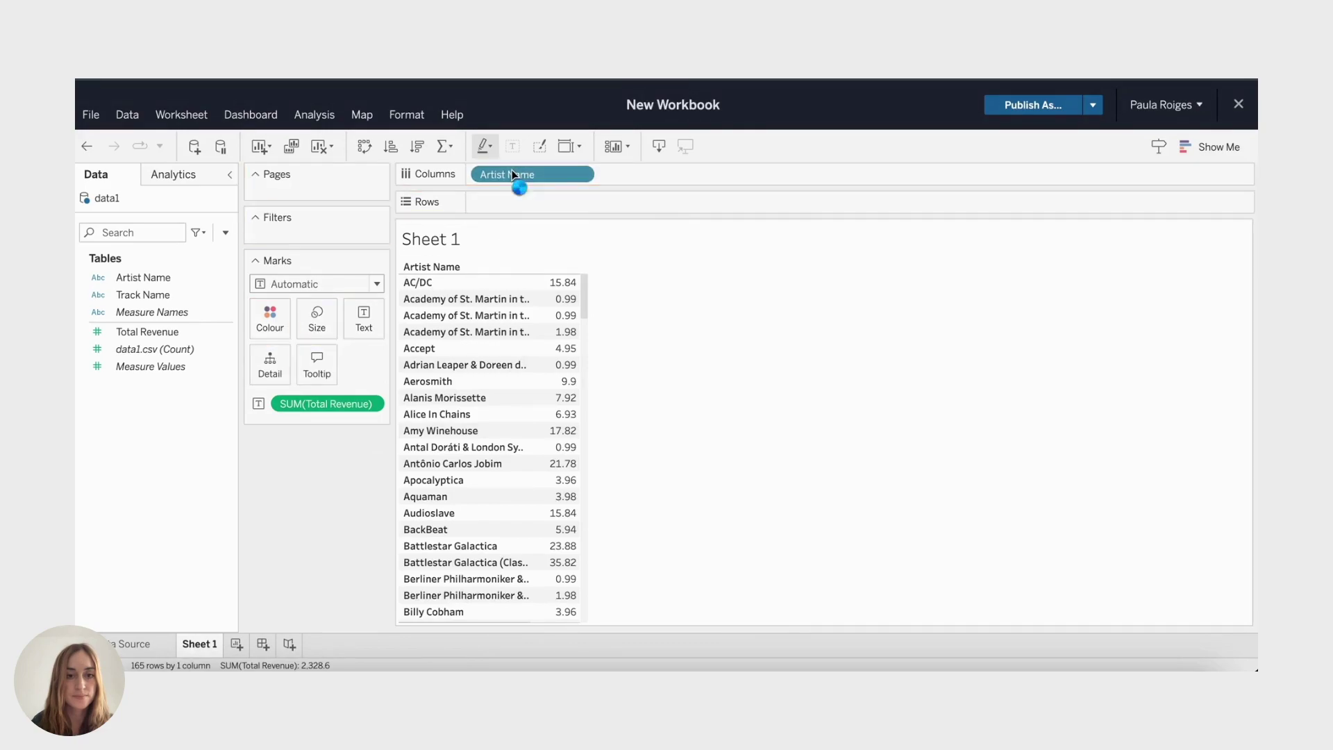
{"action": "left_click_drag", "start_coordinate": [359, 405], "coordinate": [539, 208]}
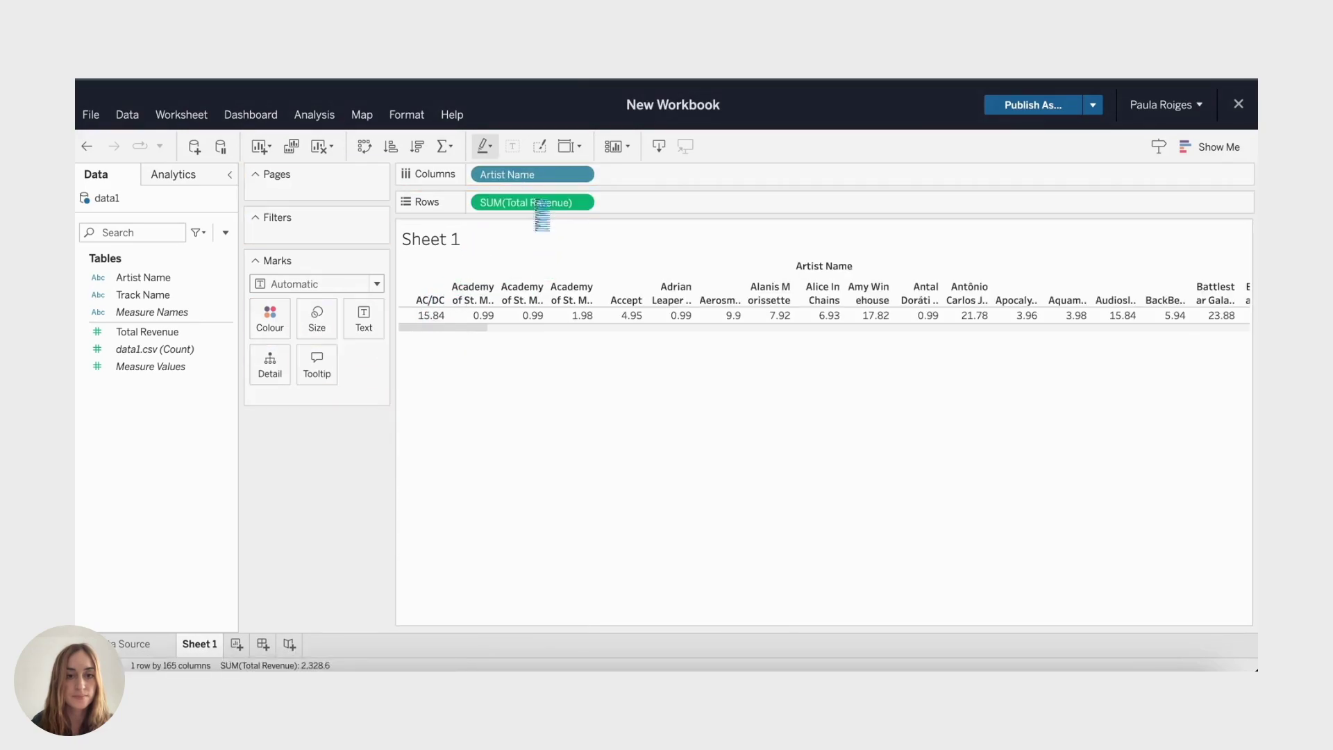
Try bar, line and pie marks, settle on squares, and label them with SUM(Total Revenue)
{"action": "left_click", "coordinate": [379, 289]}
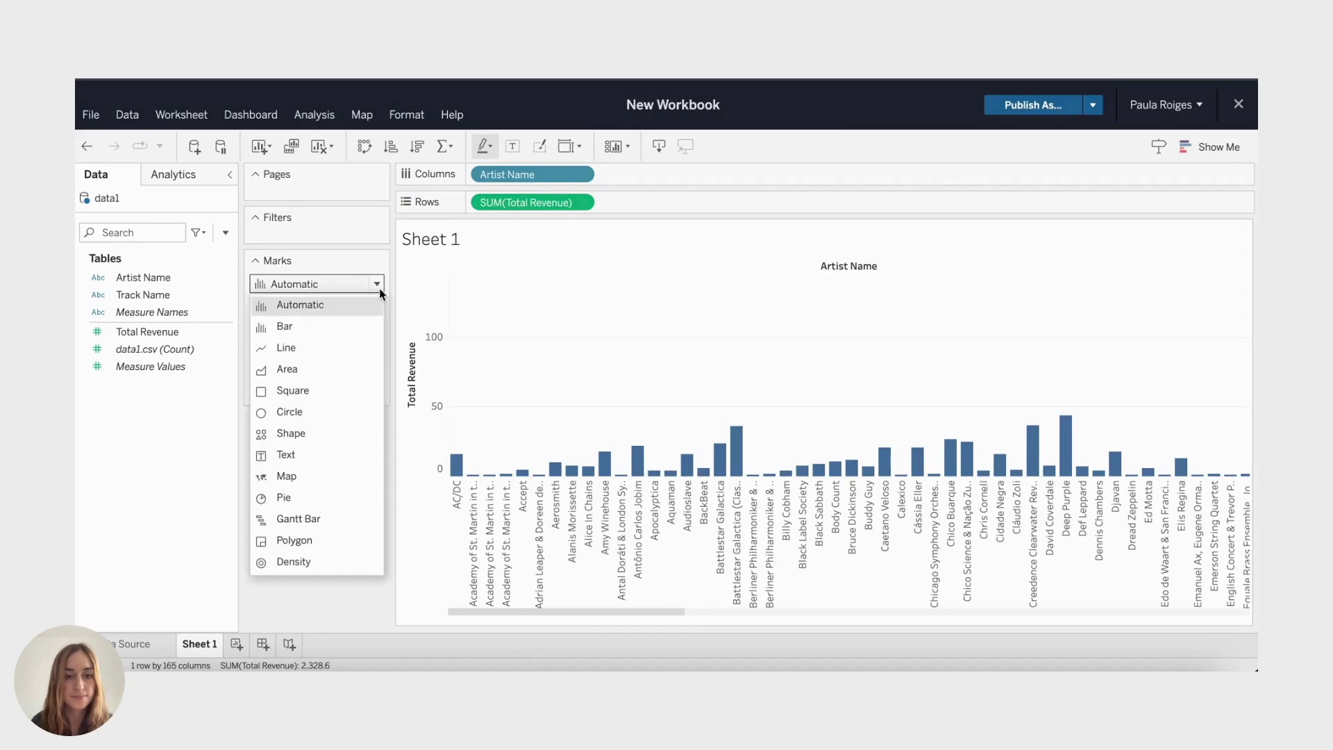
{"action": "left_click", "coordinate": [357, 324]}
{"action": "left_click", "coordinate": [378, 282]}
{"action": "left_click", "coordinate": [348, 343]}
{"action": "left_click", "coordinate": [379, 283]}
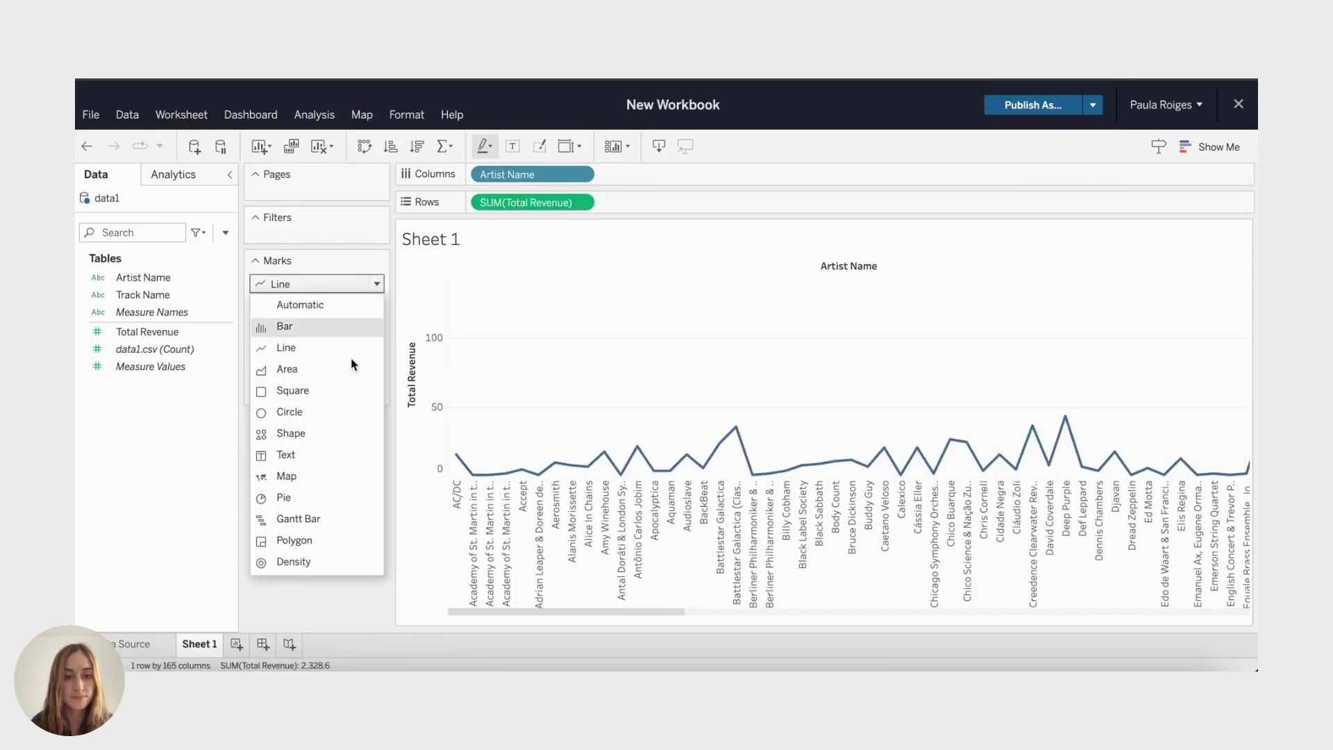
{"action": "left_click", "coordinate": [323, 497]}
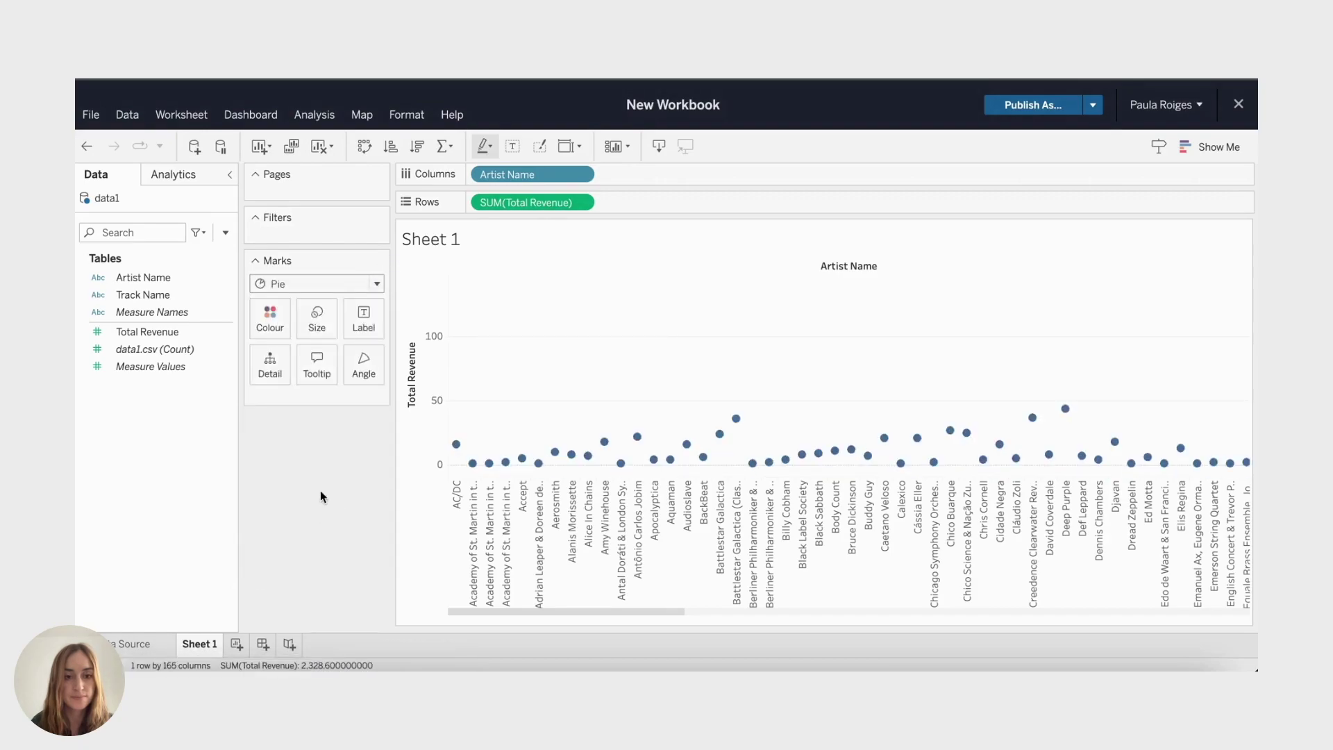
{"action": "left_click", "coordinate": [379, 284]}
{"action": "left_click", "coordinate": [381, 284]}
{"action": "left_click", "coordinate": [380, 286]}
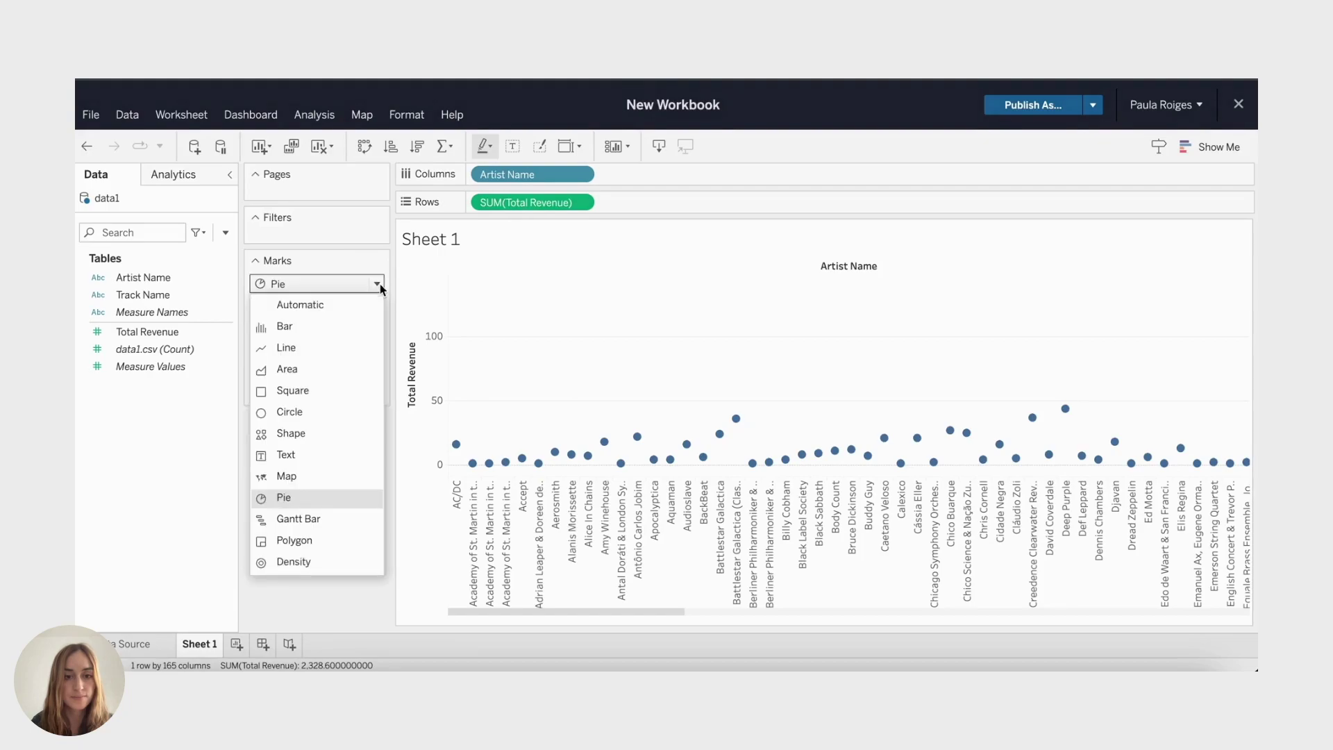
{"action": "left_click", "coordinate": [331, 392]}
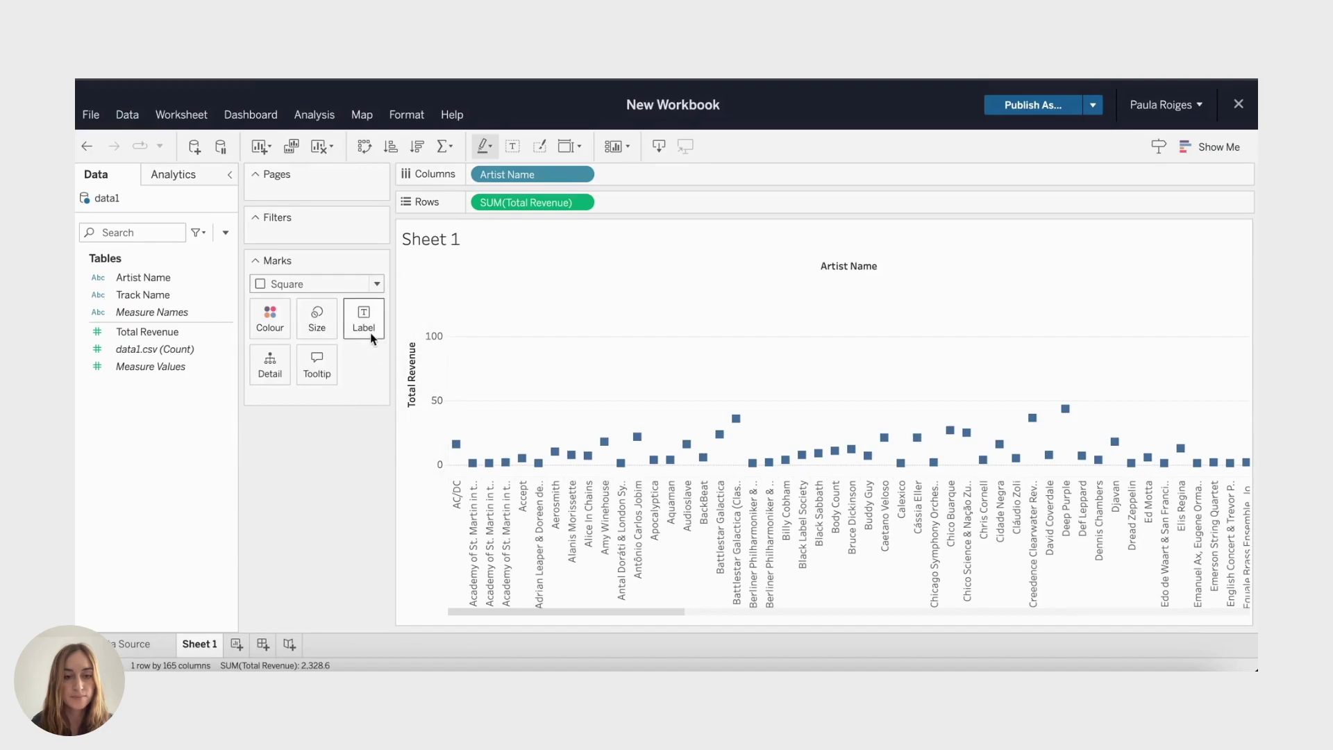
{"action": "left_click_drag", "start_coordinate": [191, 336], "coordinate": [369, 322]}
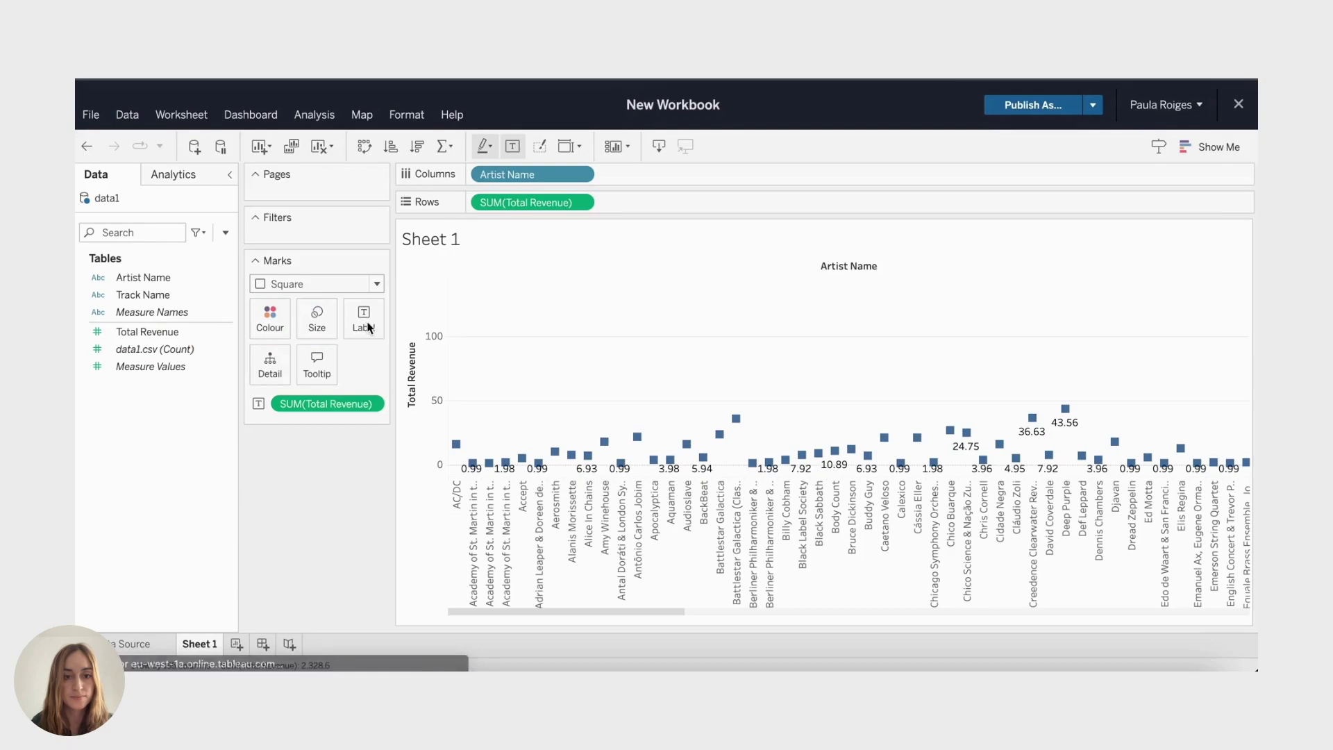
Change the marks to bars and colour them all orange
{"action": "left_click", "coordinate": [352, 284]}
{"action": "left_click", "coordinate": [321, 329]}
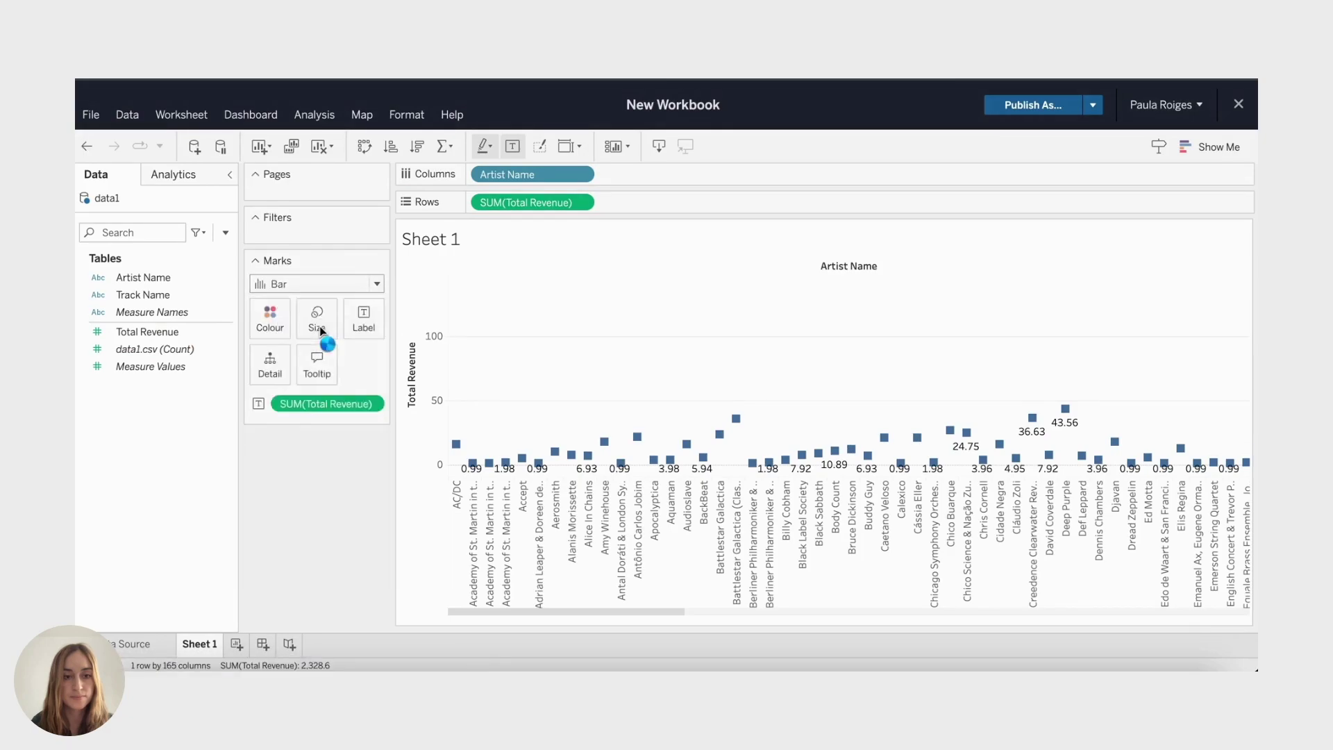
{"action": "left_click", "coordinate": [276, 325]}
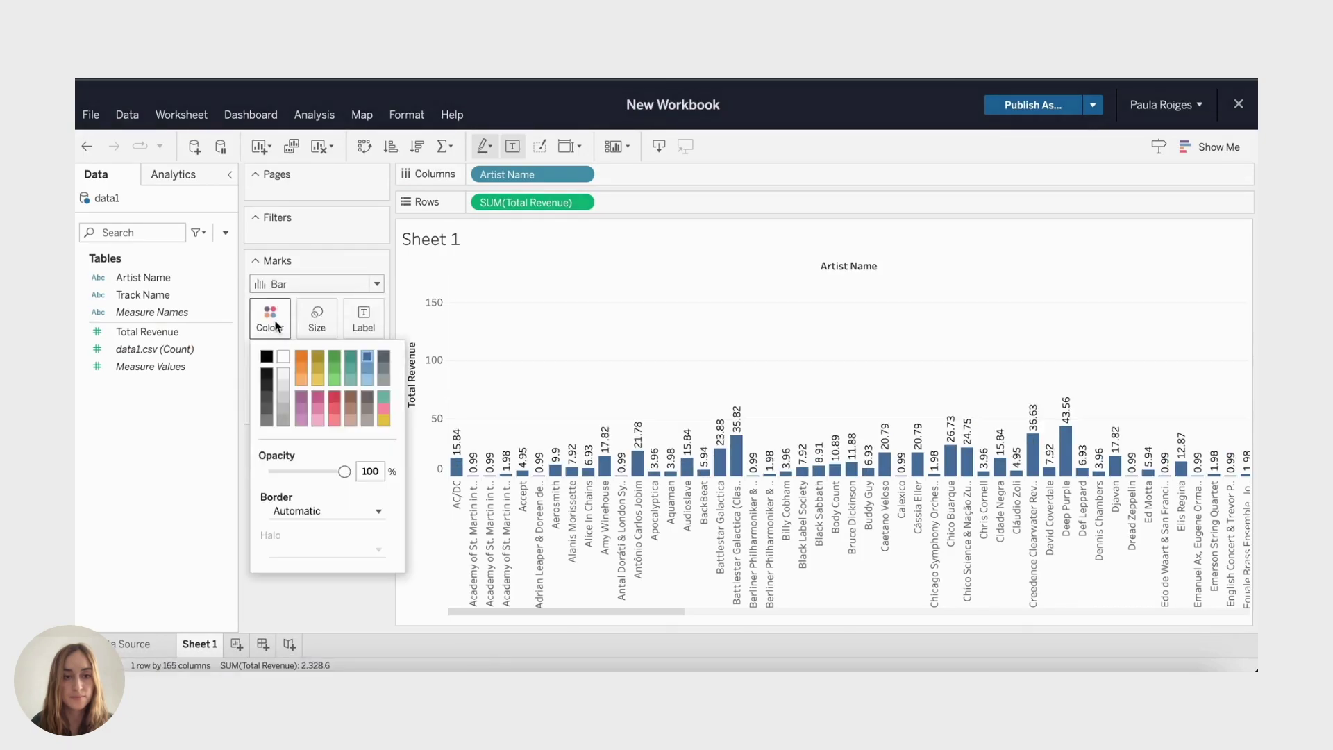
{"action": "left_click", "coordinate": [303, 356]}
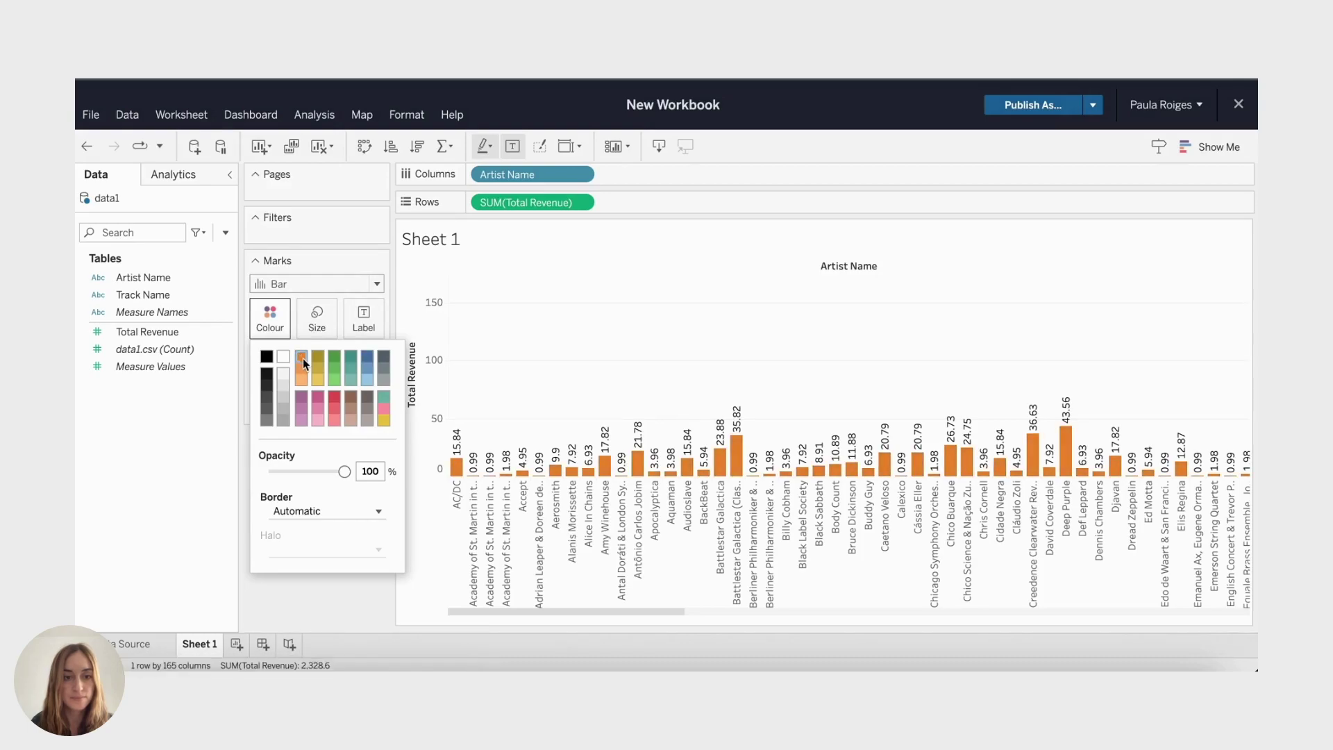
{"action": "left_click", "coordinate": [311, 625]}
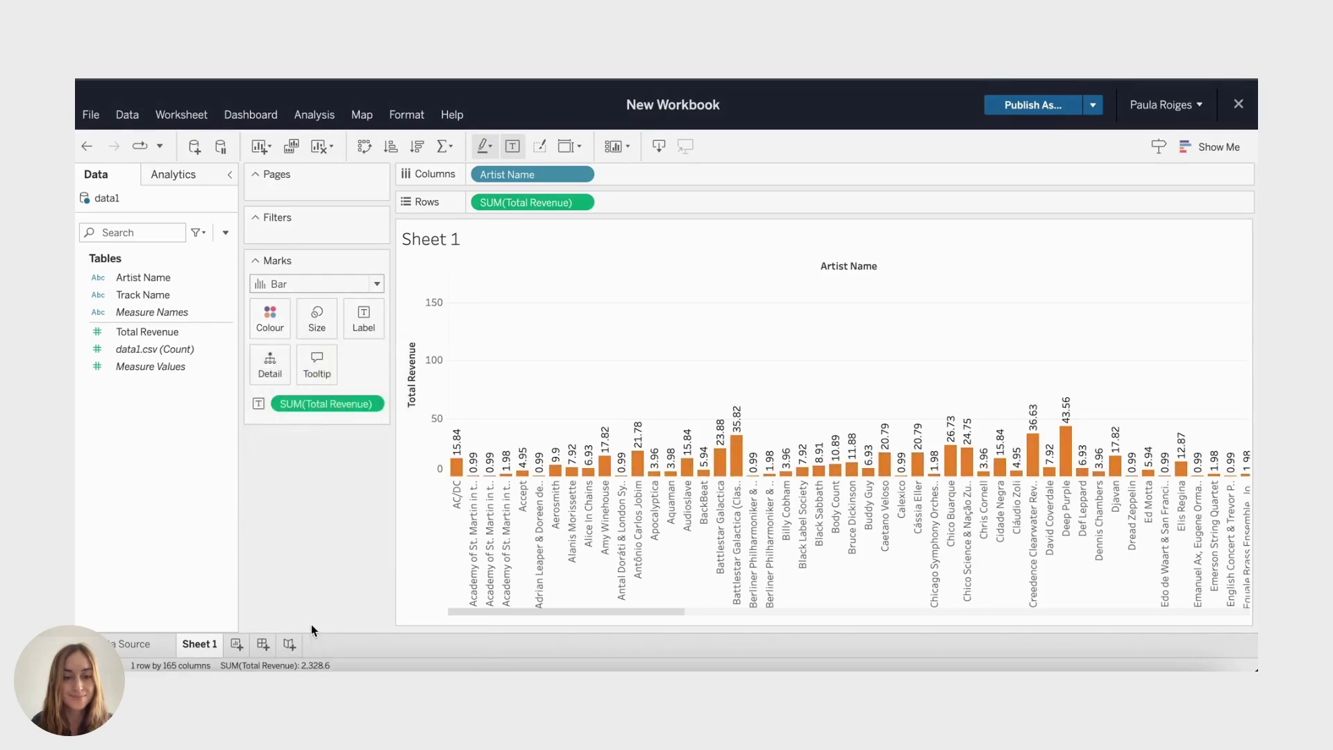
Widen the bars to a 92% mark size
{"action": "left_click", "coordinate": [319, 314]}
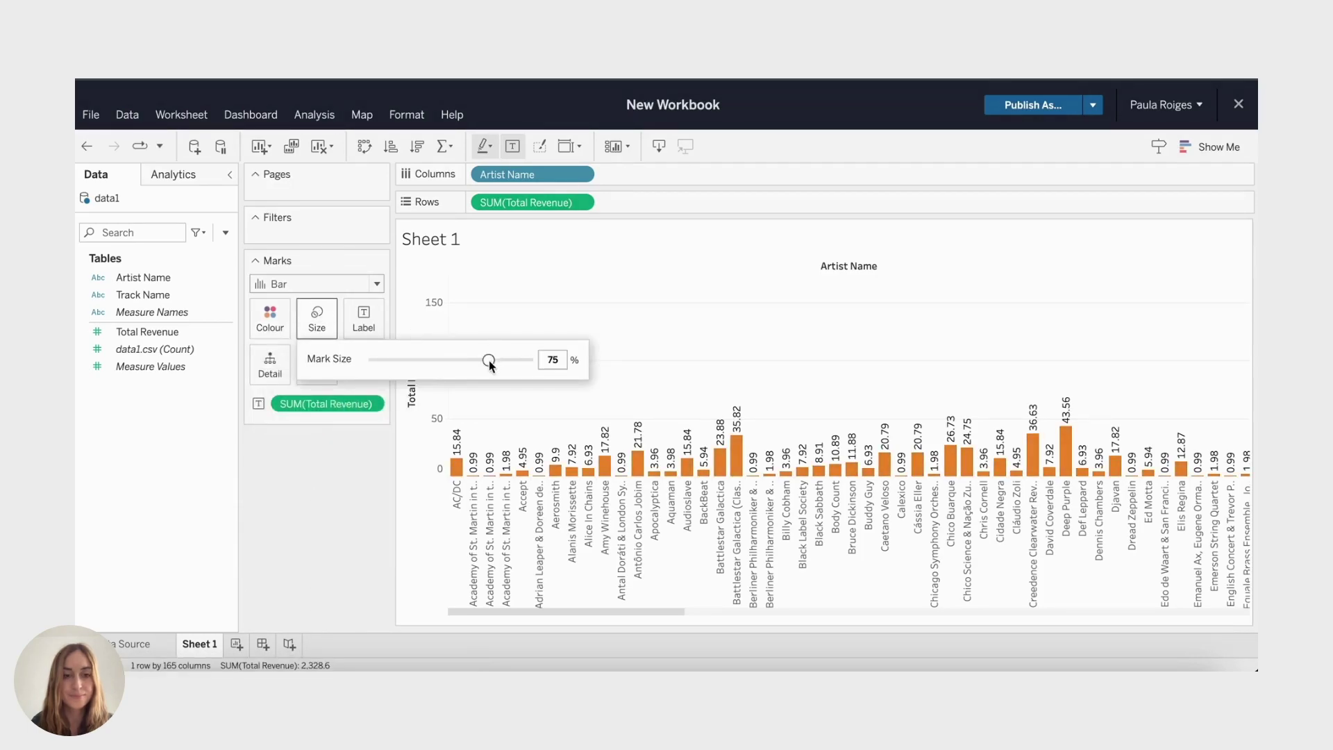
{"action": "left_click_drag", "start_coordinate": [426, 362], "coordinate": [515, 360]}
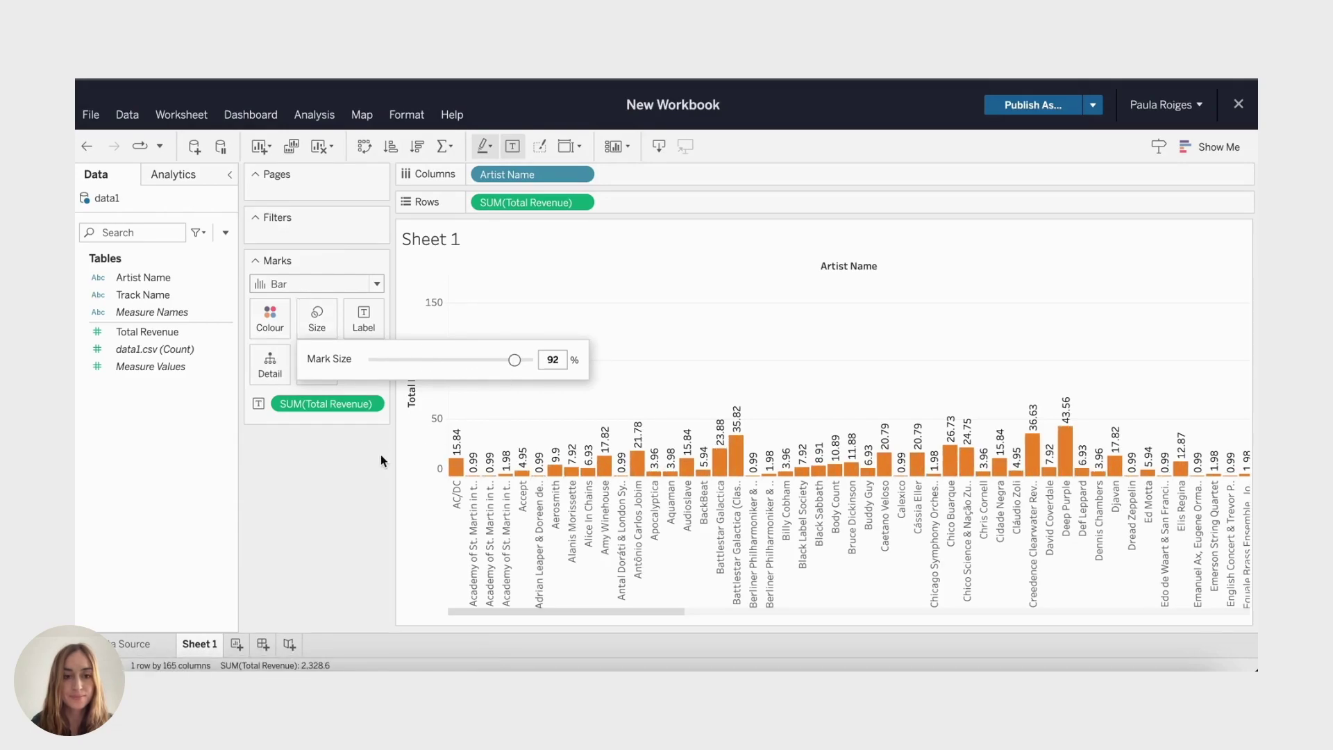
{"action": "left_click", "coordinate": [381, 454]}
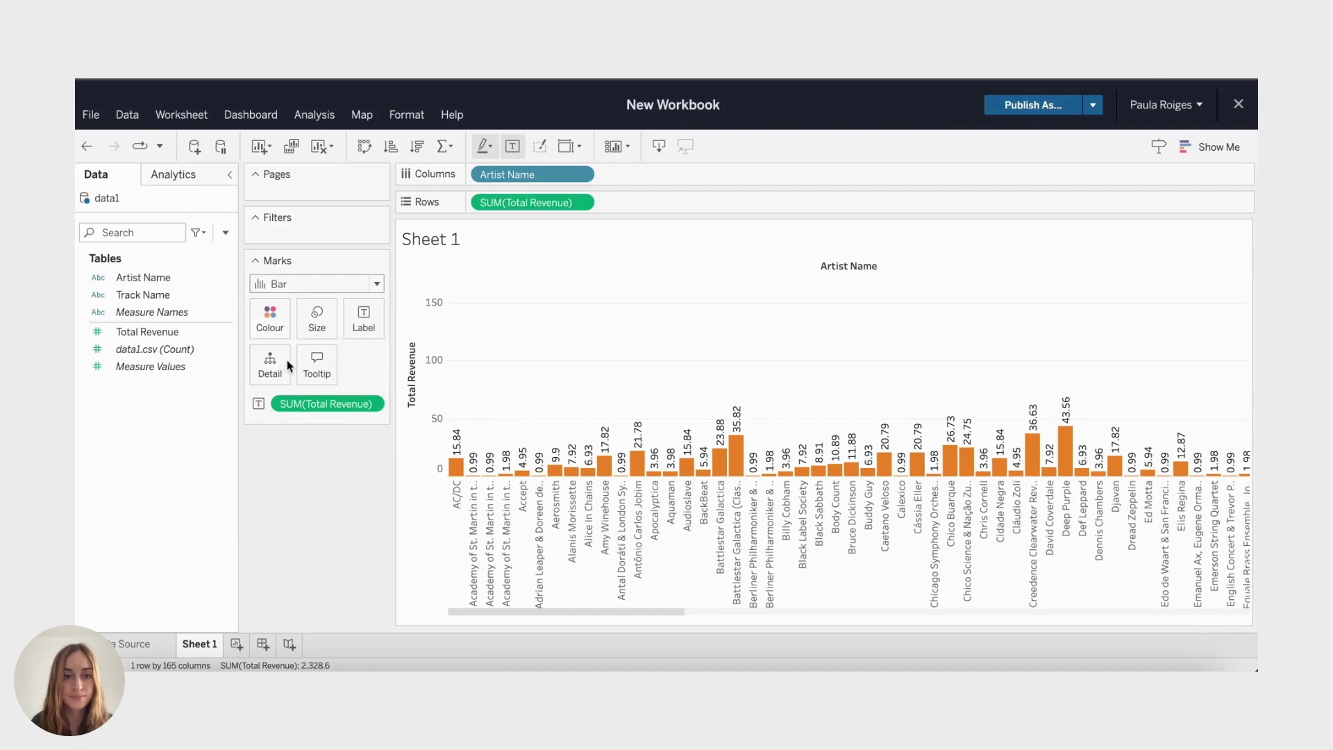
Retitle the sheet 'Artist Total Revenue', removing the <Sheet Name> placeholder
{"action": "double_click", "coordinate": [571, 243]}
{"action": "type", "text": "Artist "}
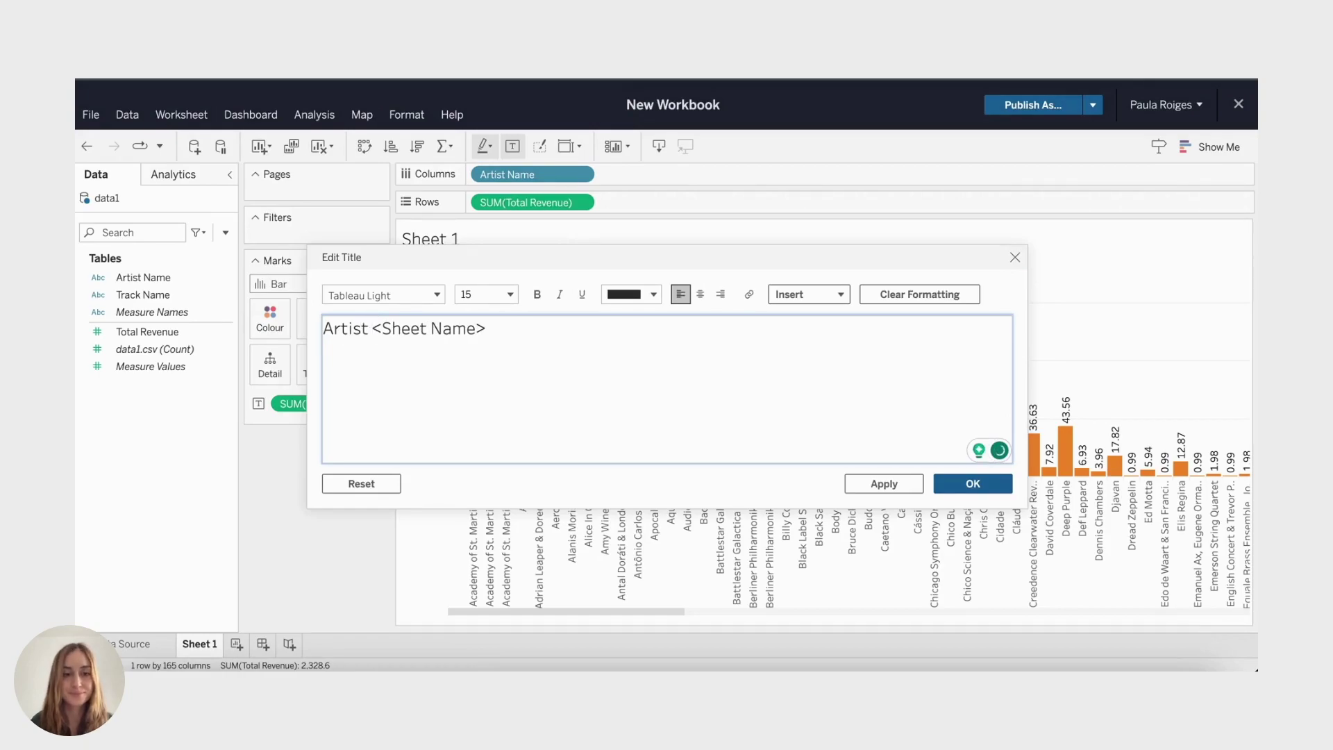
{"action": "type", "text": "Total"}
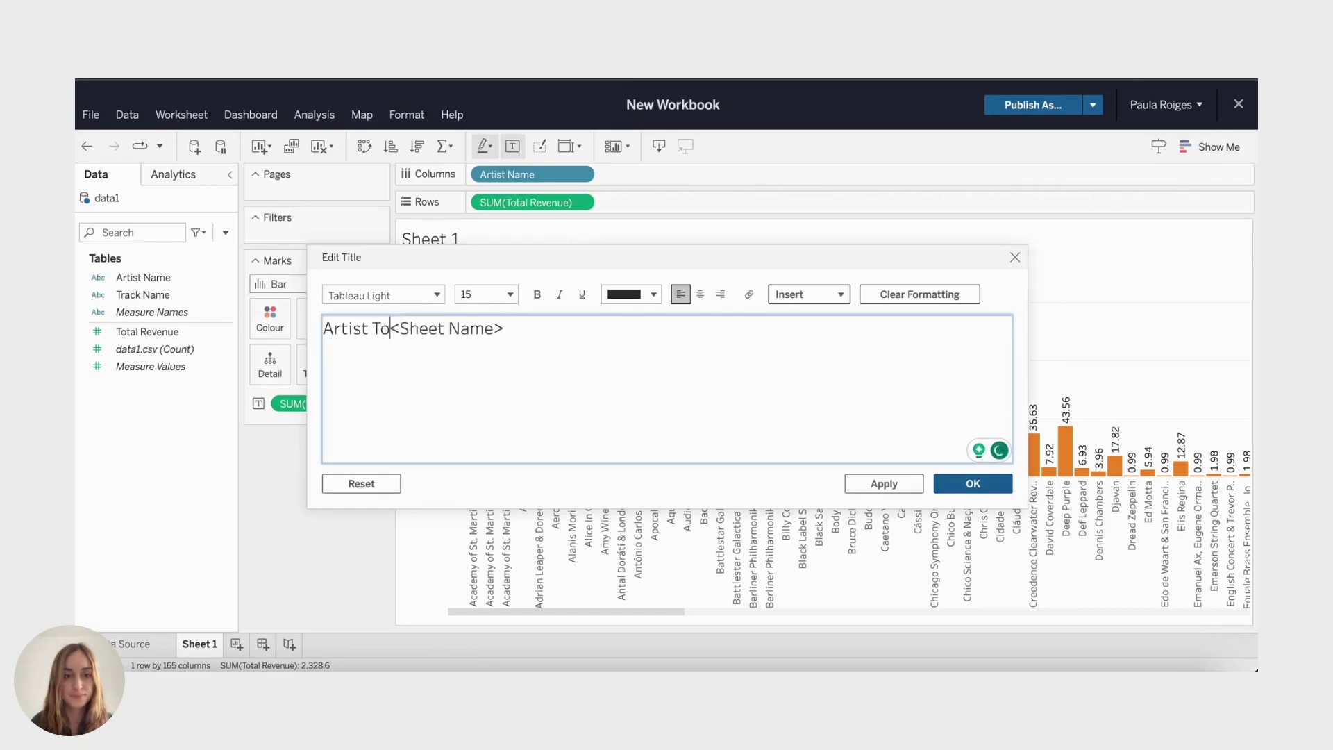
{"action": "type", "text": " Revenue"}
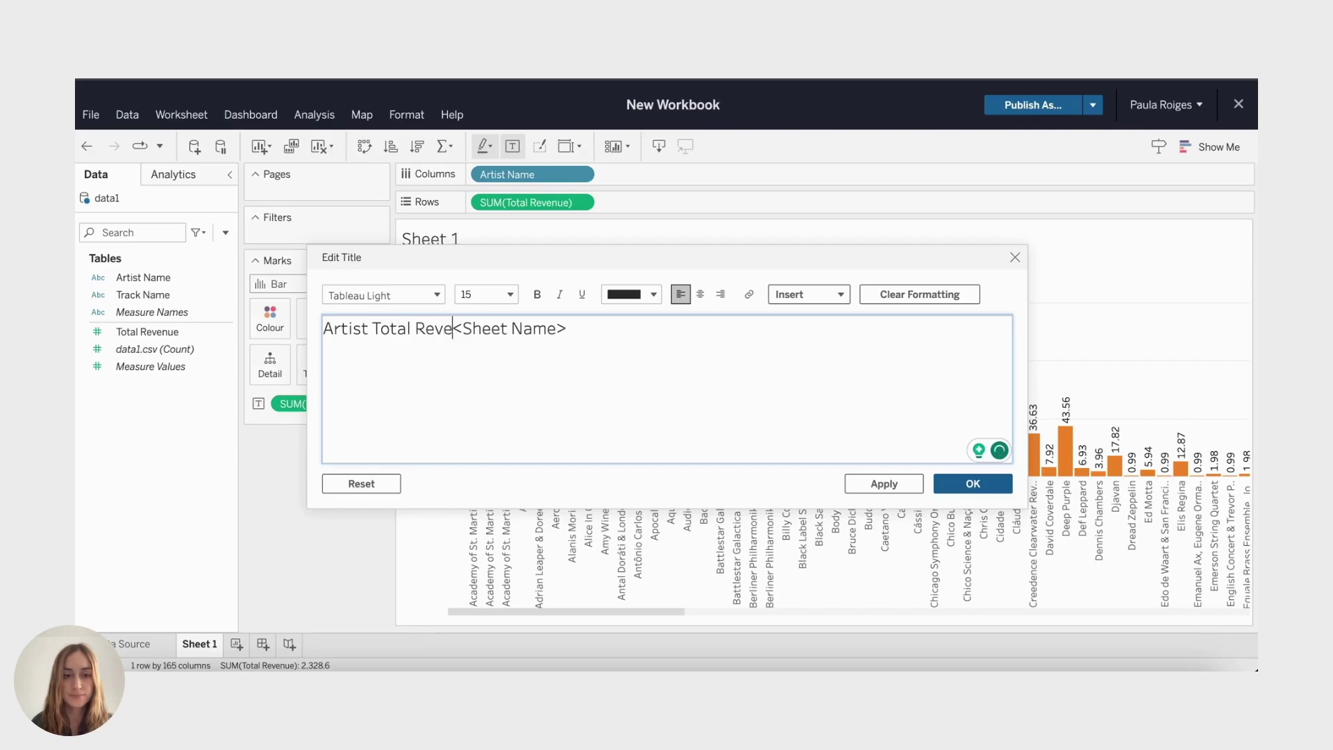
{"action": "key", "text": "shift+End"}
{"action": "key", "text": "BackSpace"}
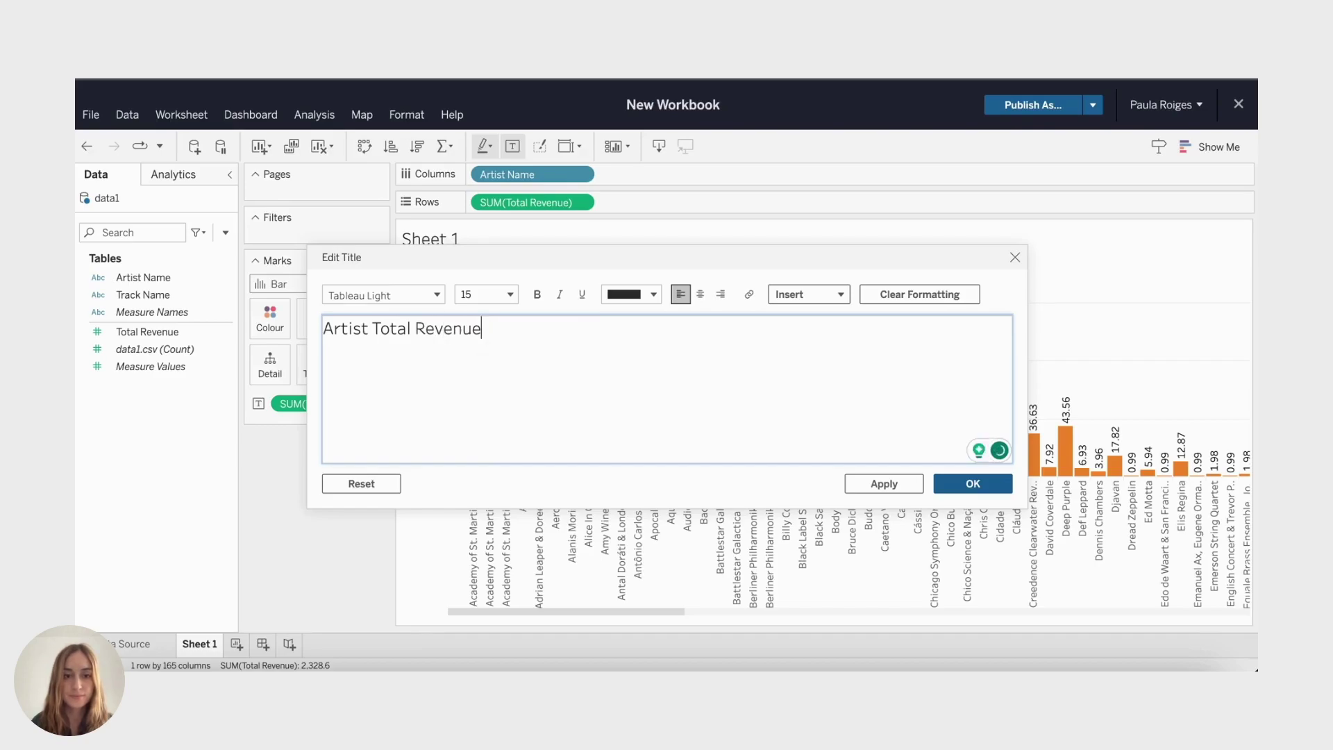
{"action": "left_click", "coordinate": [976, 483]}
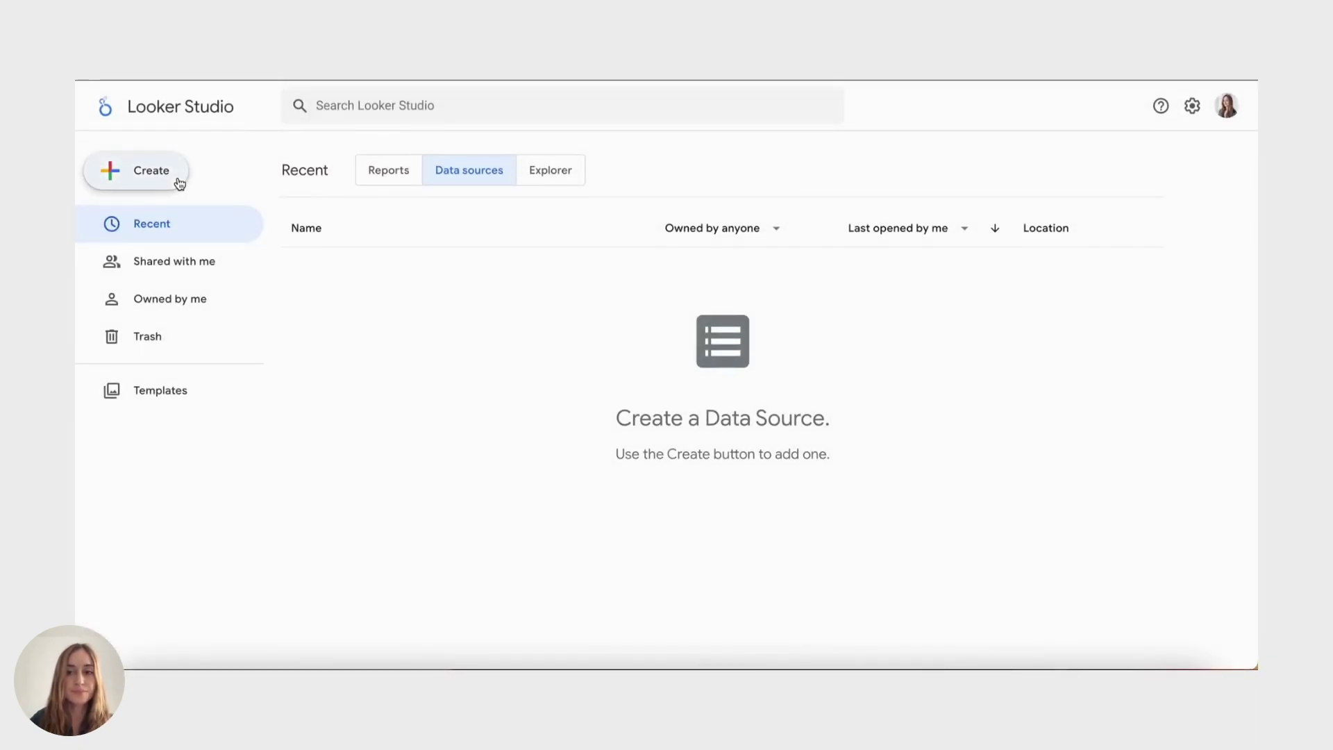
Create a new data source and browse the connector gallery, returning to the top
{"action": "left_click", "coordinate": [178, 181]}
{"action": "left_click", "coordinate": [161, 243]}
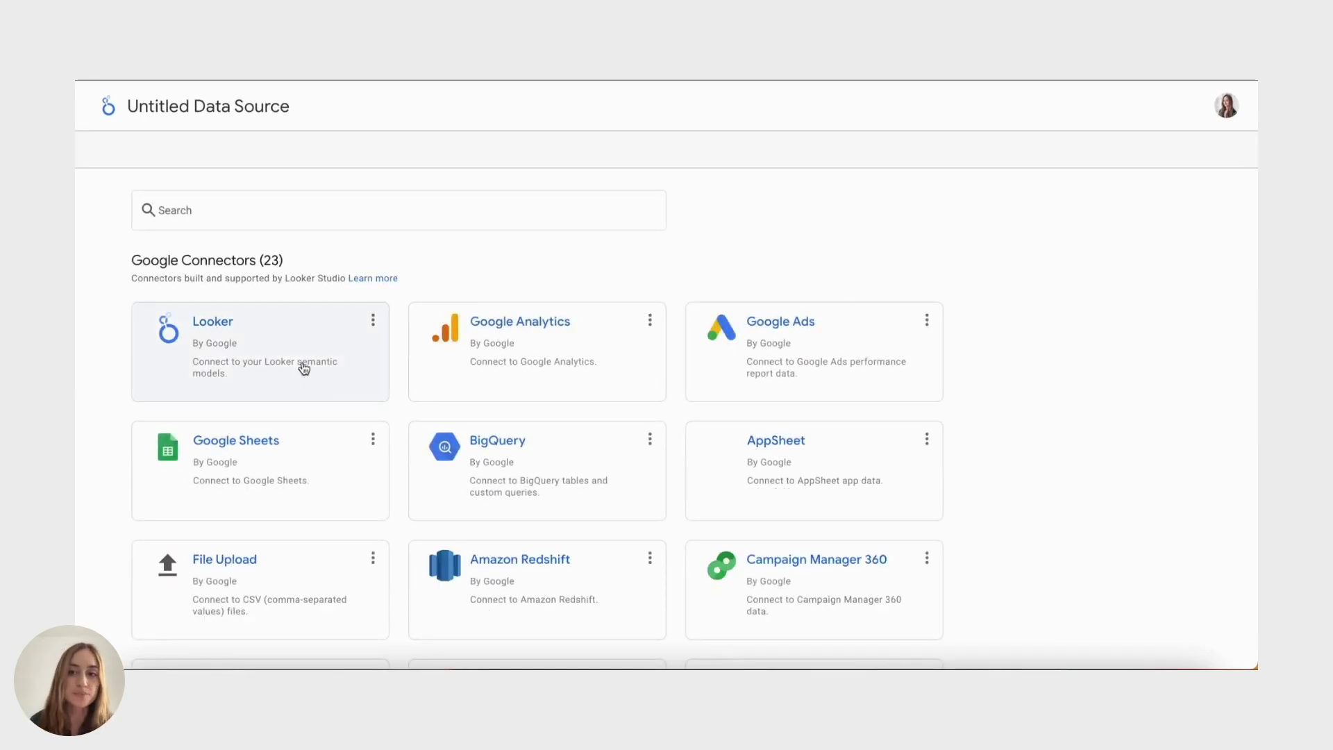
{"action": "scroll", "coordinate": [304, 369], "scroll_direction": "down", "scroll_amount": 7}
{"action": "scroll", "coordinate": [351, 405], "scroll_direction": "down", "scroll_amount": 7}
{"action": "scroll", "coordinate": [351, 405], "scroll_direction": "down", "scroll_amount": 3}
{"action": "scroll", "coordinate": [350, 405], "scroll_direction": "down", "scroll_amount": 6}
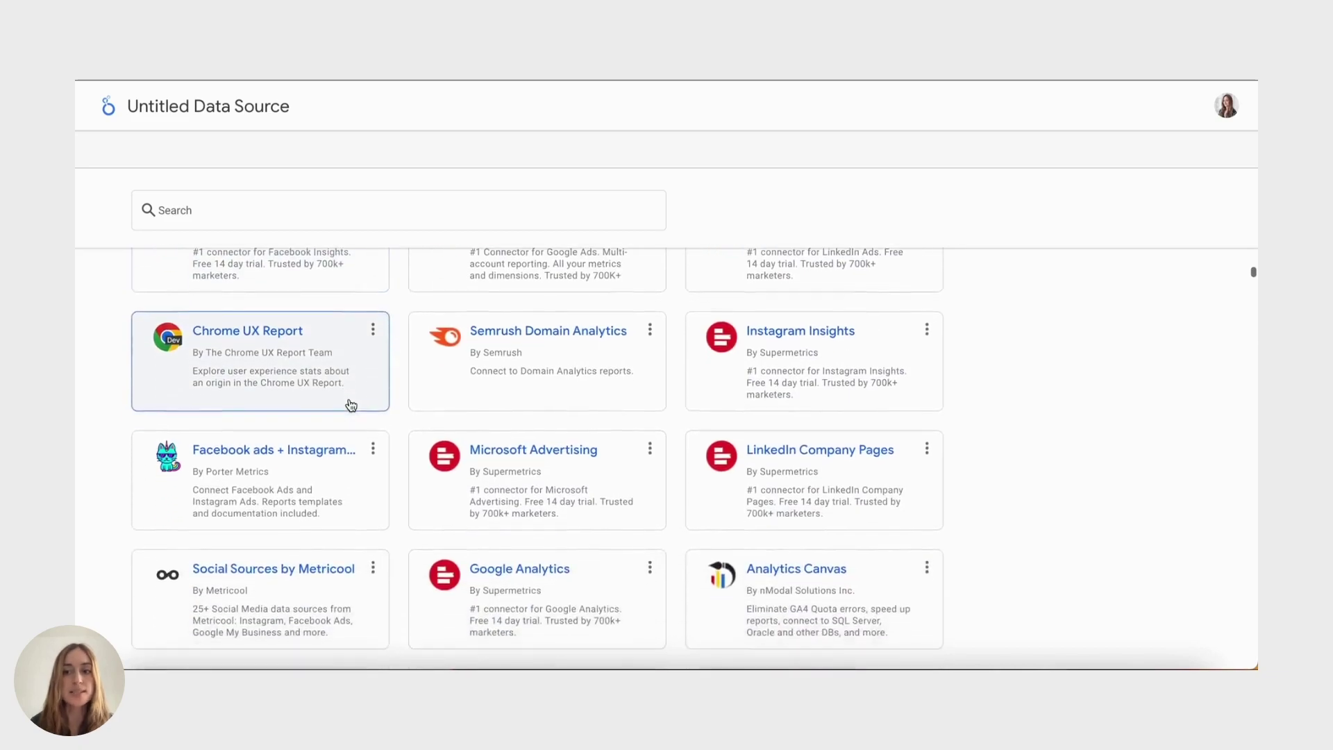
{"action": "scroll", "coordinate": [352, 405], "scroll_direction": "down", "scroll_amount": 8}
{"action": "scroll", "coordinate": [351, 406], "scroll_direction": "down", "scroll_amount": 15}
{"action": "scroll", "coordinate": [352, 405], "scroll_direction": "up", "scroll_amount": 20}
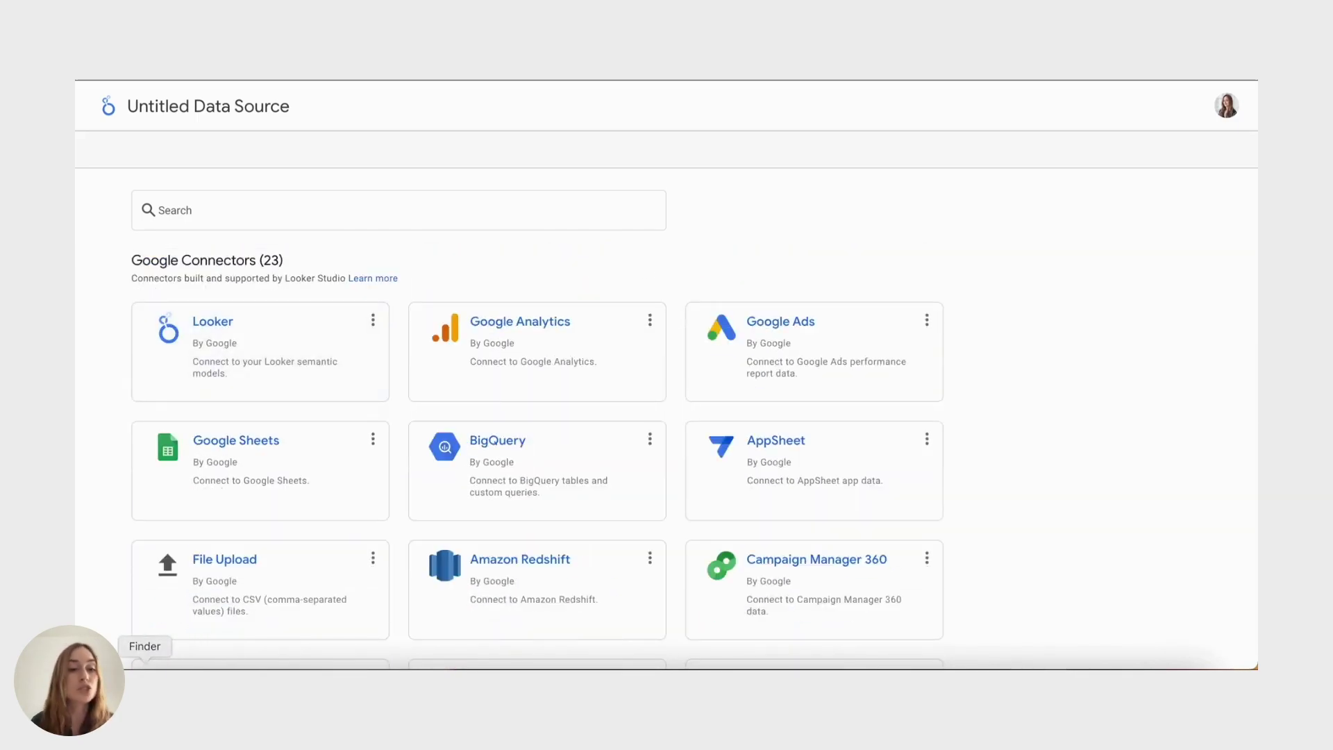
Upload data1.csv through the File Upload connector and connect it
{"action": "left_click", "coordinate": [218, 559]}
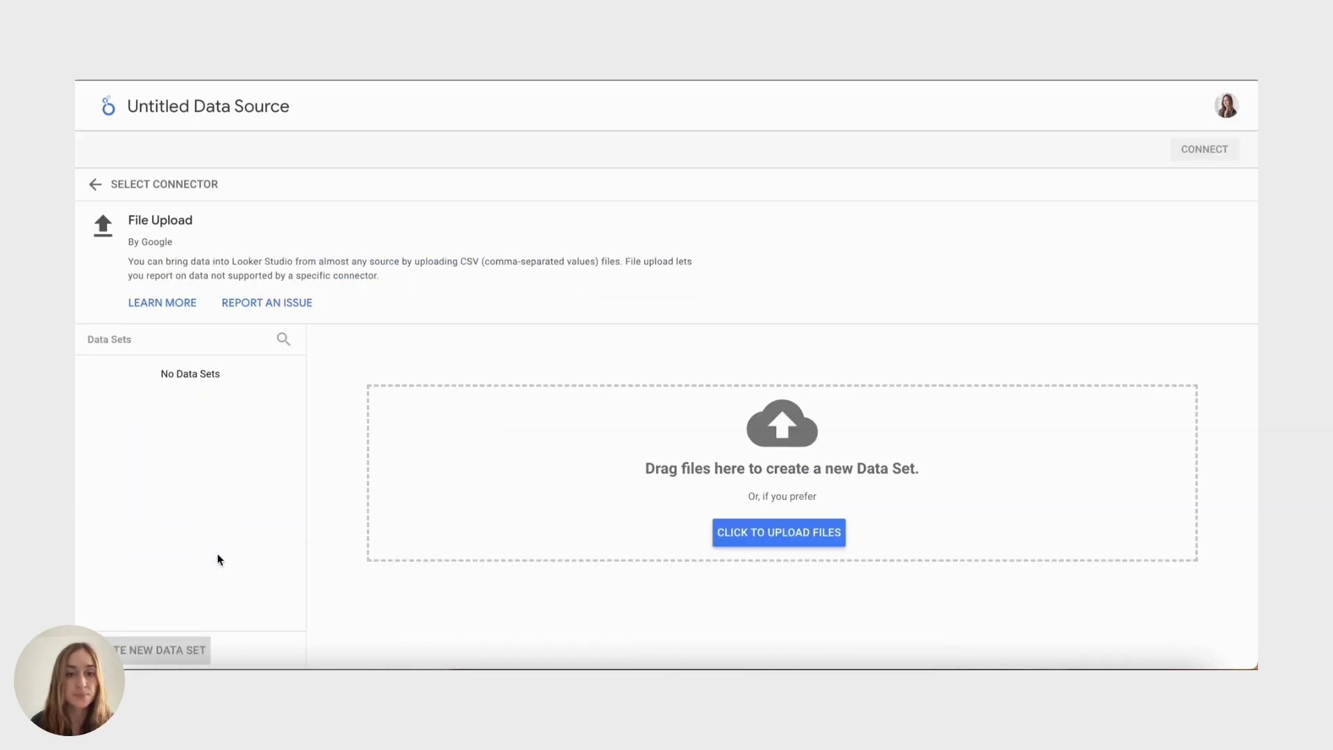
{"action": "left_click", "coordinate": [715, 533]}
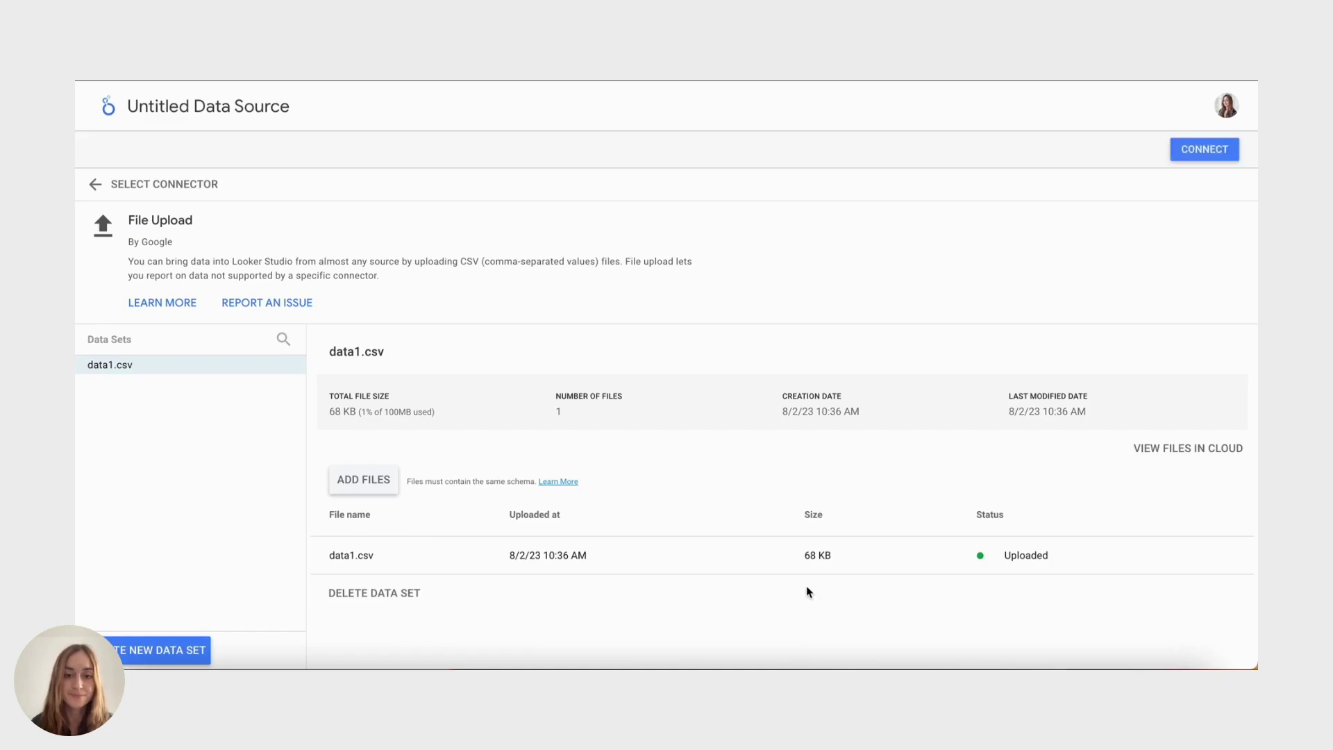
{"action": "left_click", "coordinate": [1204, 152]}
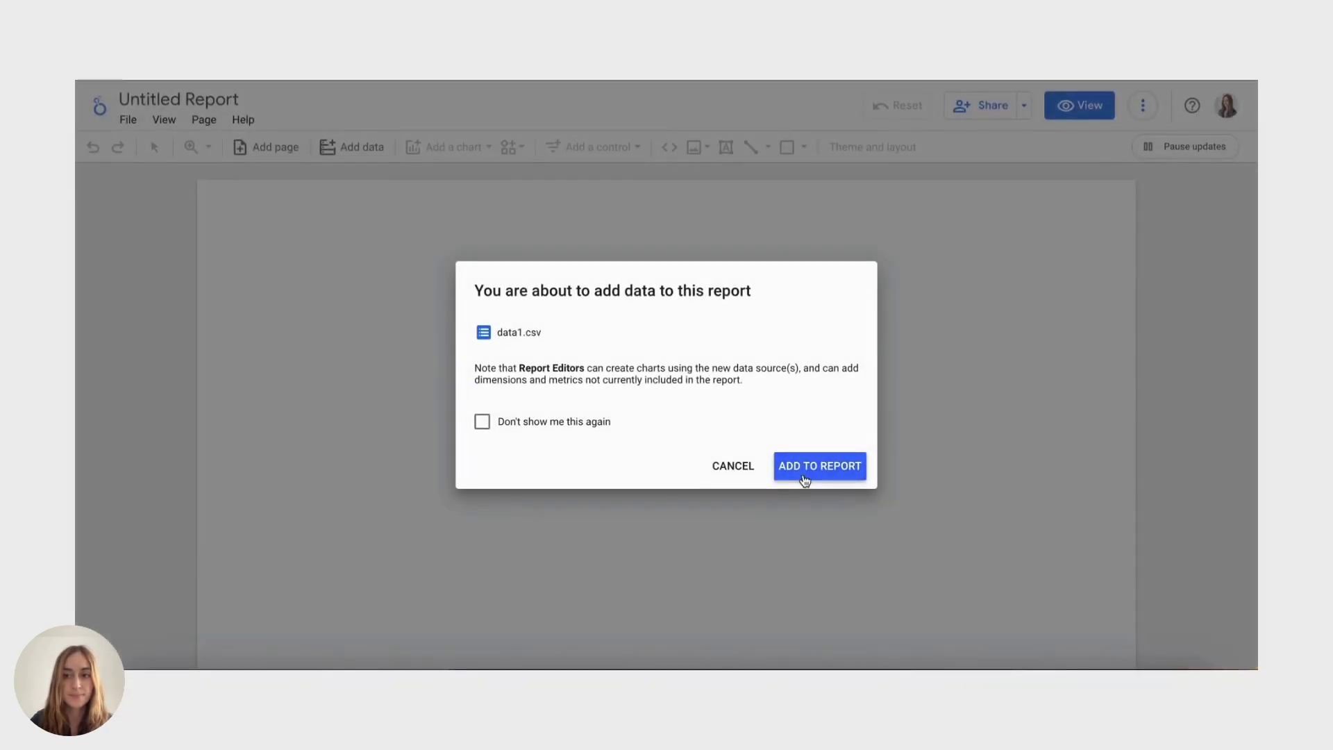
Add data1.csv to a new report and delete the auto-added default table
{"action": "left_click", "coordinate": [804, 466]}
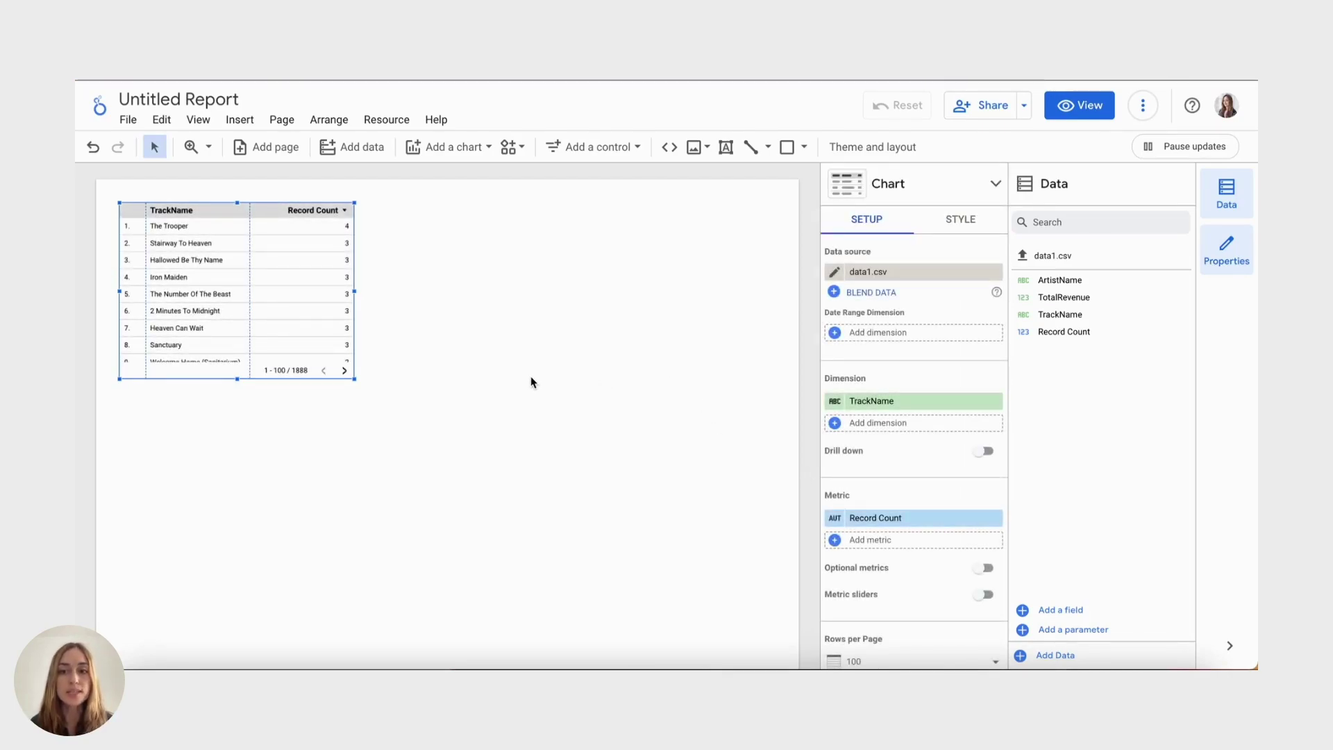
{"action": "right_click", "coordinate": [344, 205]}
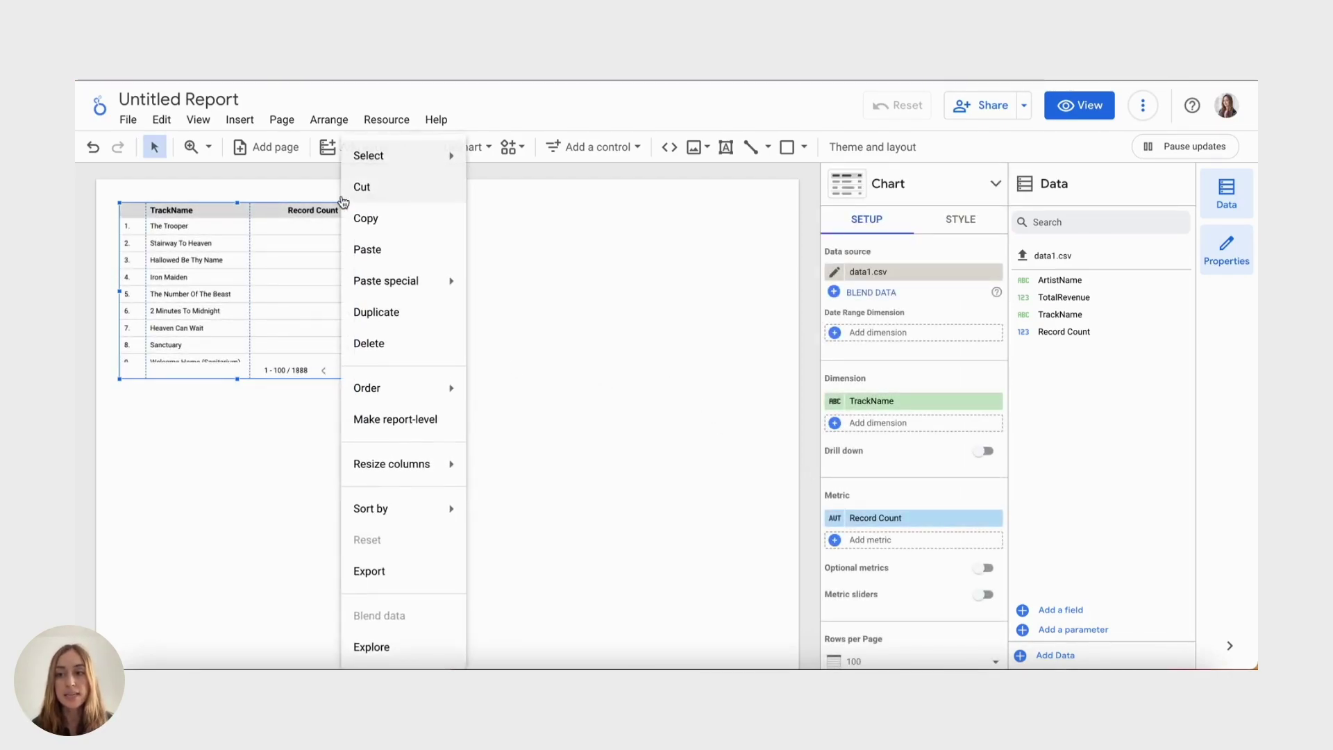
{"action": "mouse_move", "coordinate": [446, 479]}
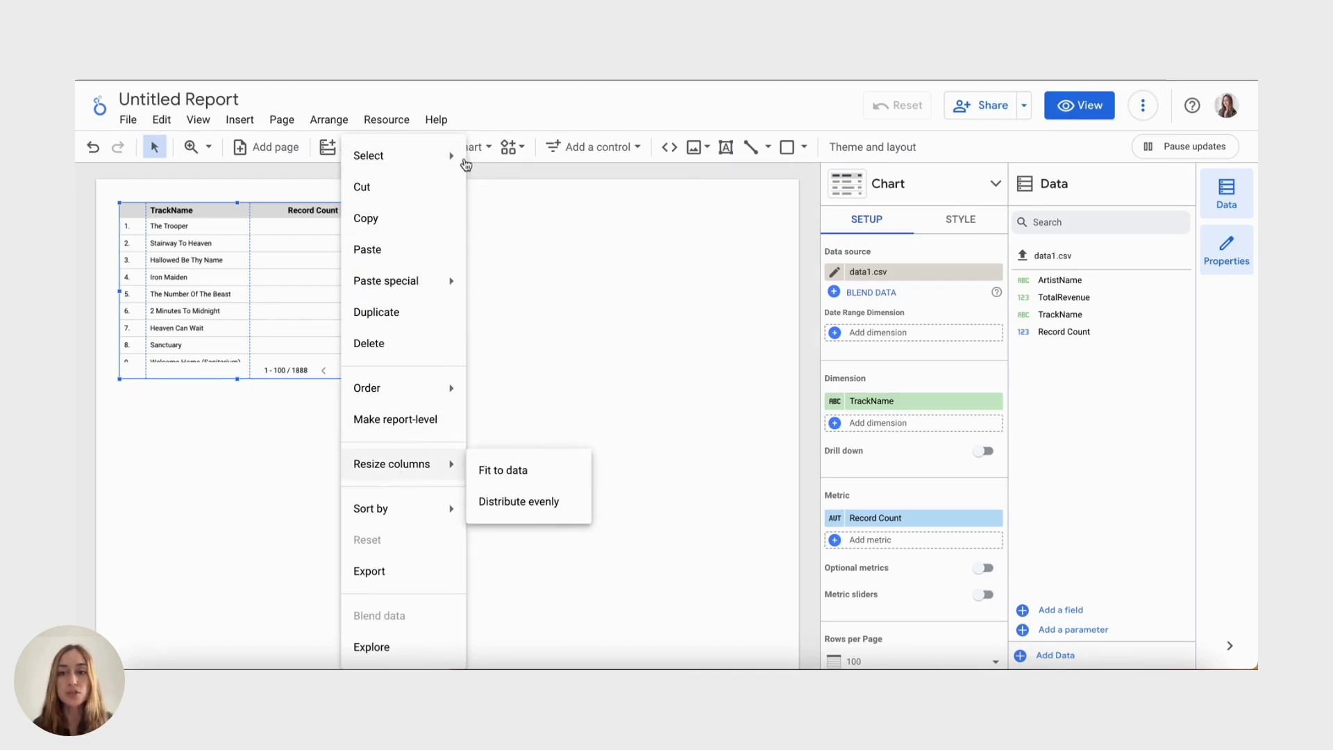
{"action": "left_click", "coordinate": [369, 341]}
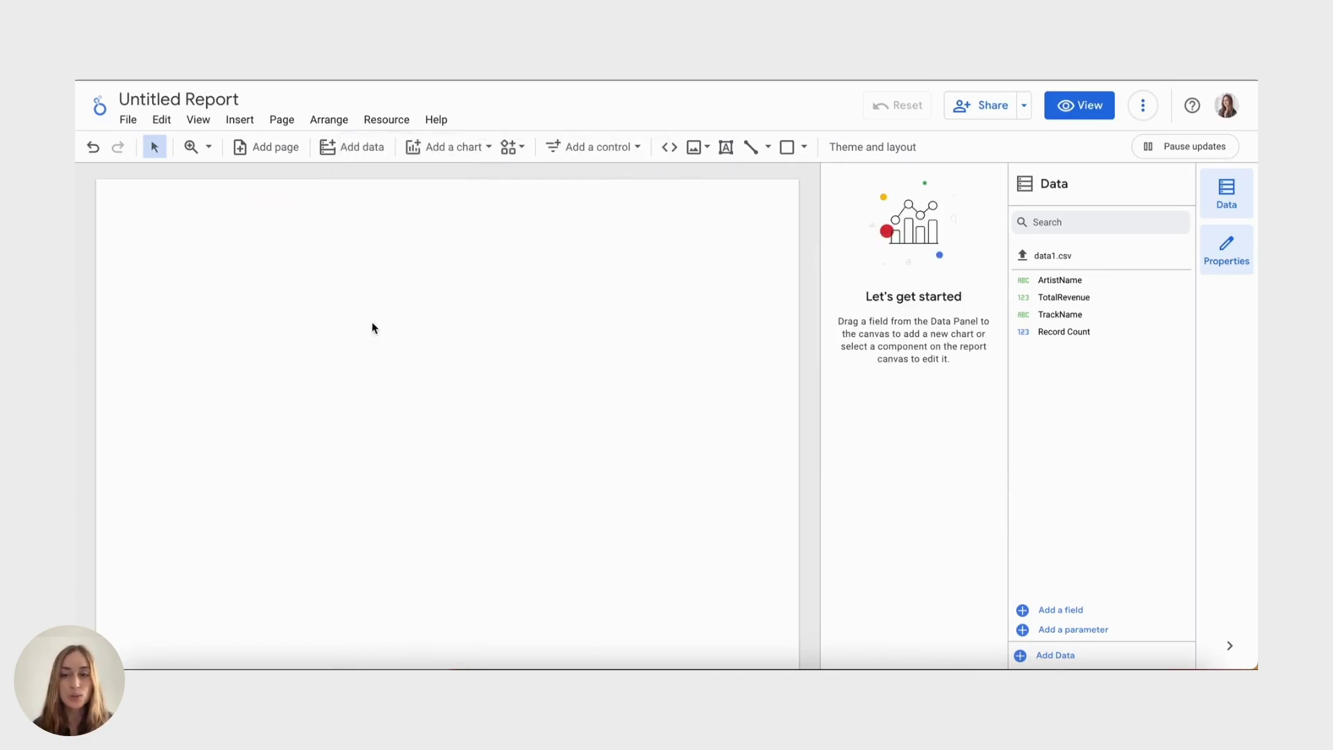
Place a horizontal bar chart on the canvas and enlarge it
{"action": "left_click", "coordinate": [468, 149]}
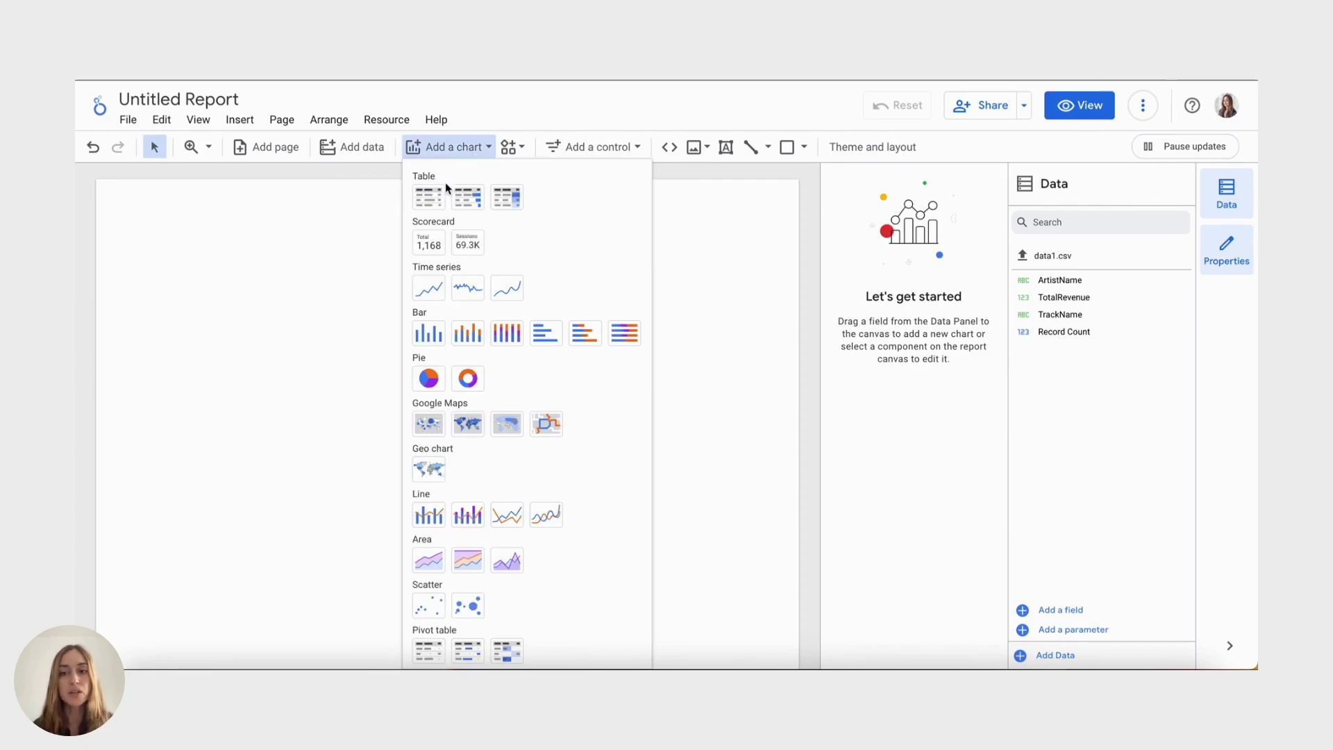
{"action": "left_click", "coordinate": [546, 333]}
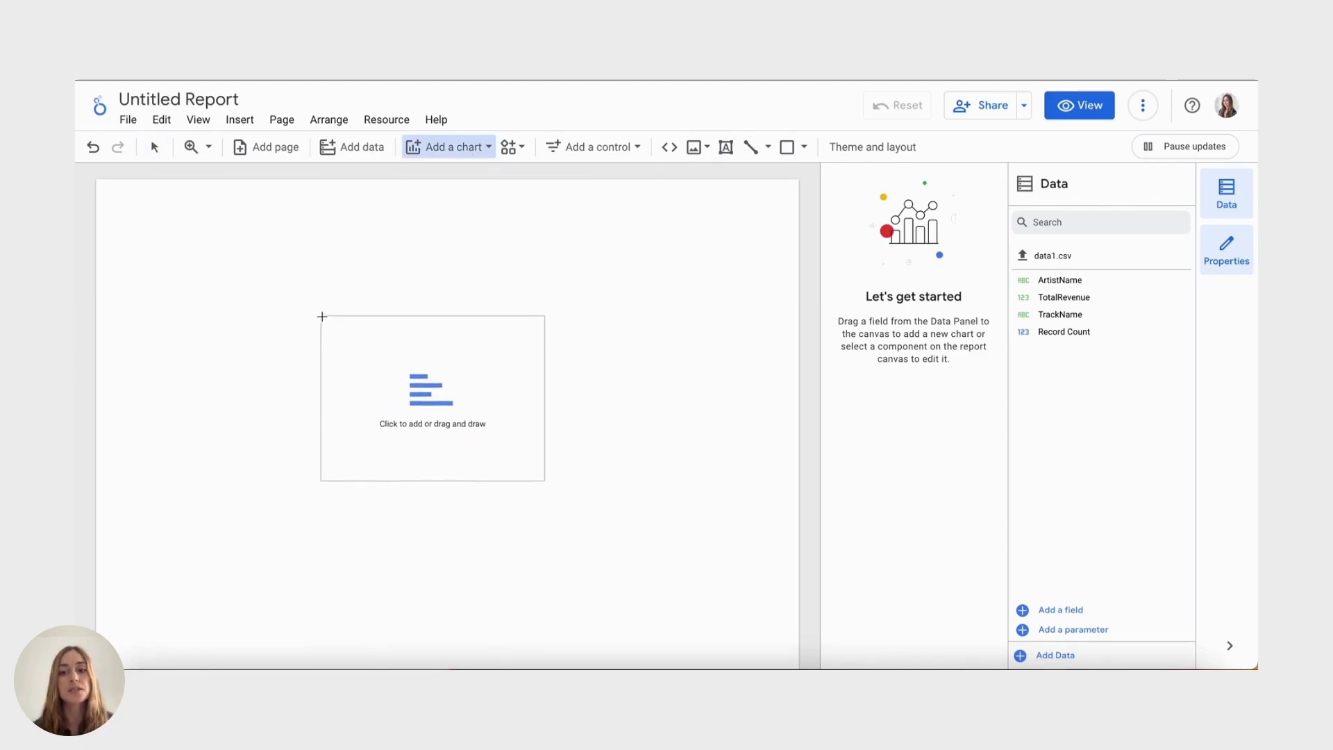
{"action": "left_click", "coordinate": [224, 260]}
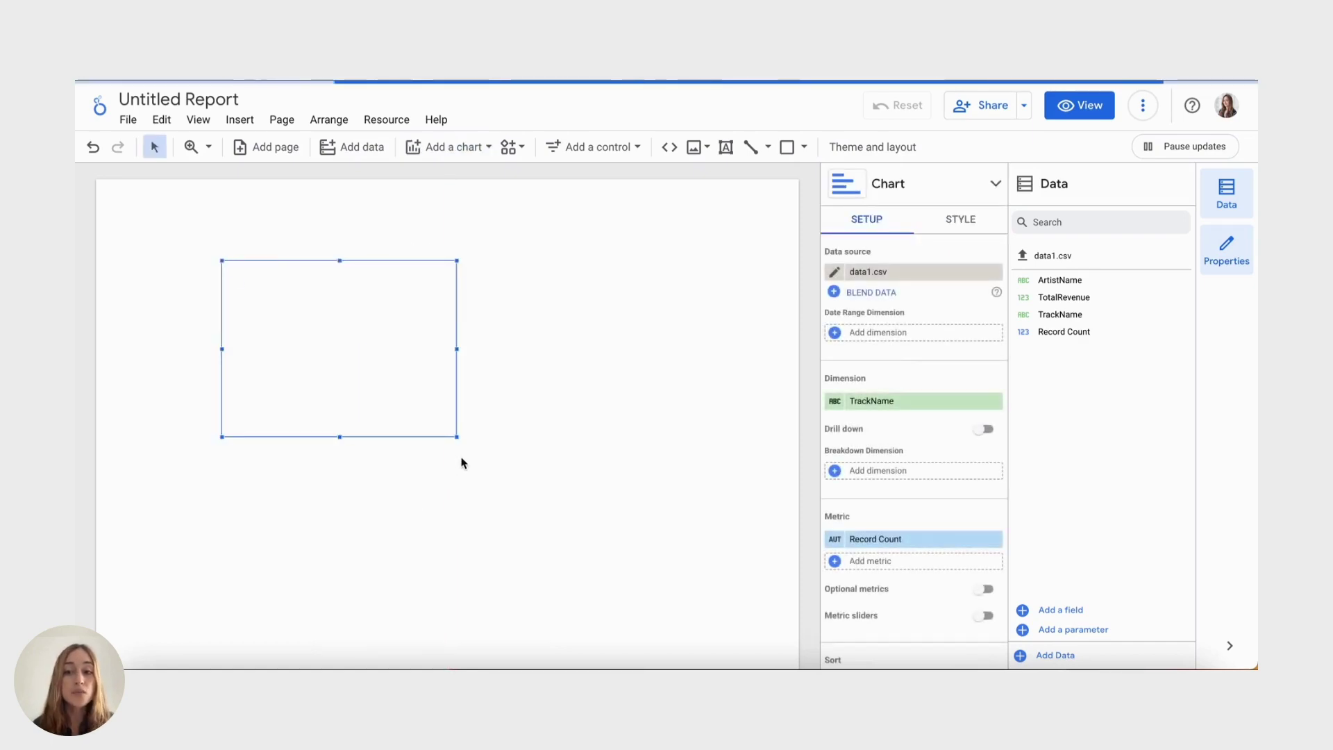
{"action": "left_click_drag", "start_coordinate": [457, 439], "coordinate": [658, 566]}
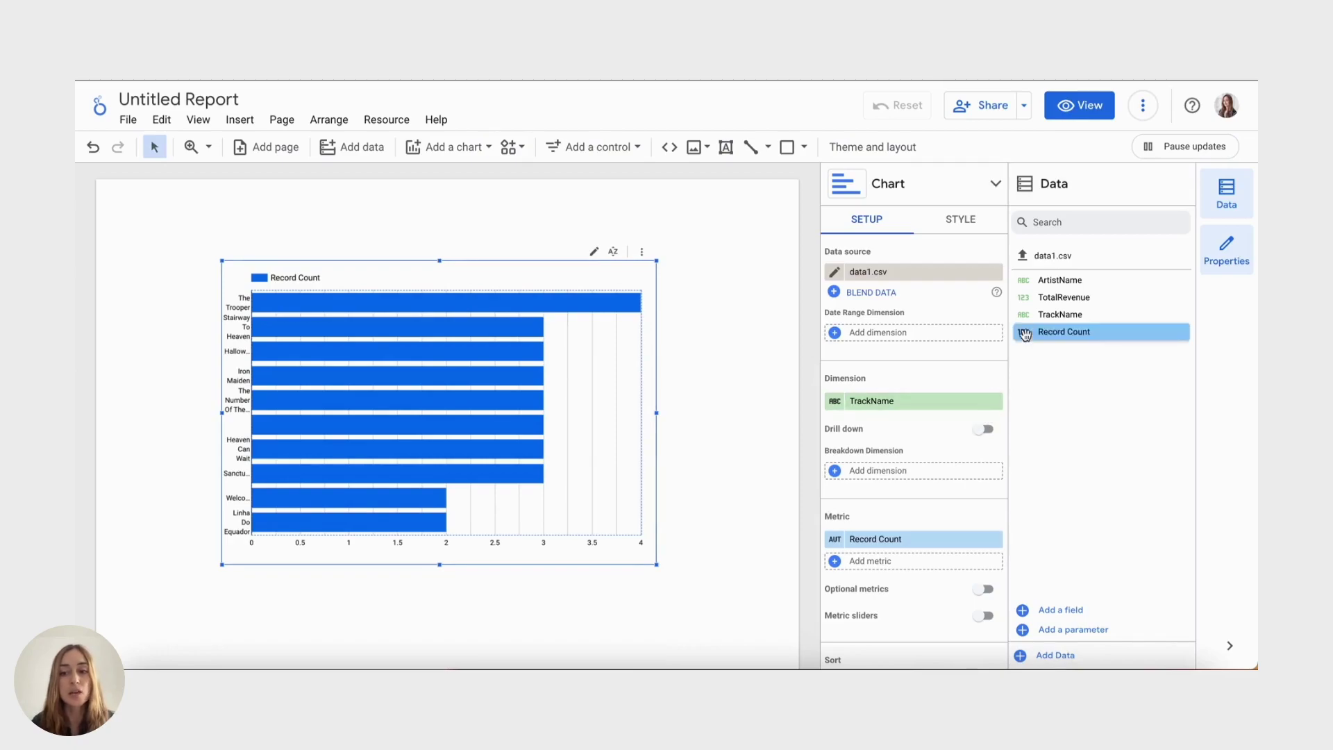
Chart TotalRevenue by ArtistName, drop Record Count, and add a TotalRevenue breakdown
{"action": "left_click_drag", "start_coordinate": [1060, 281], "coordinate": [916, 401]}
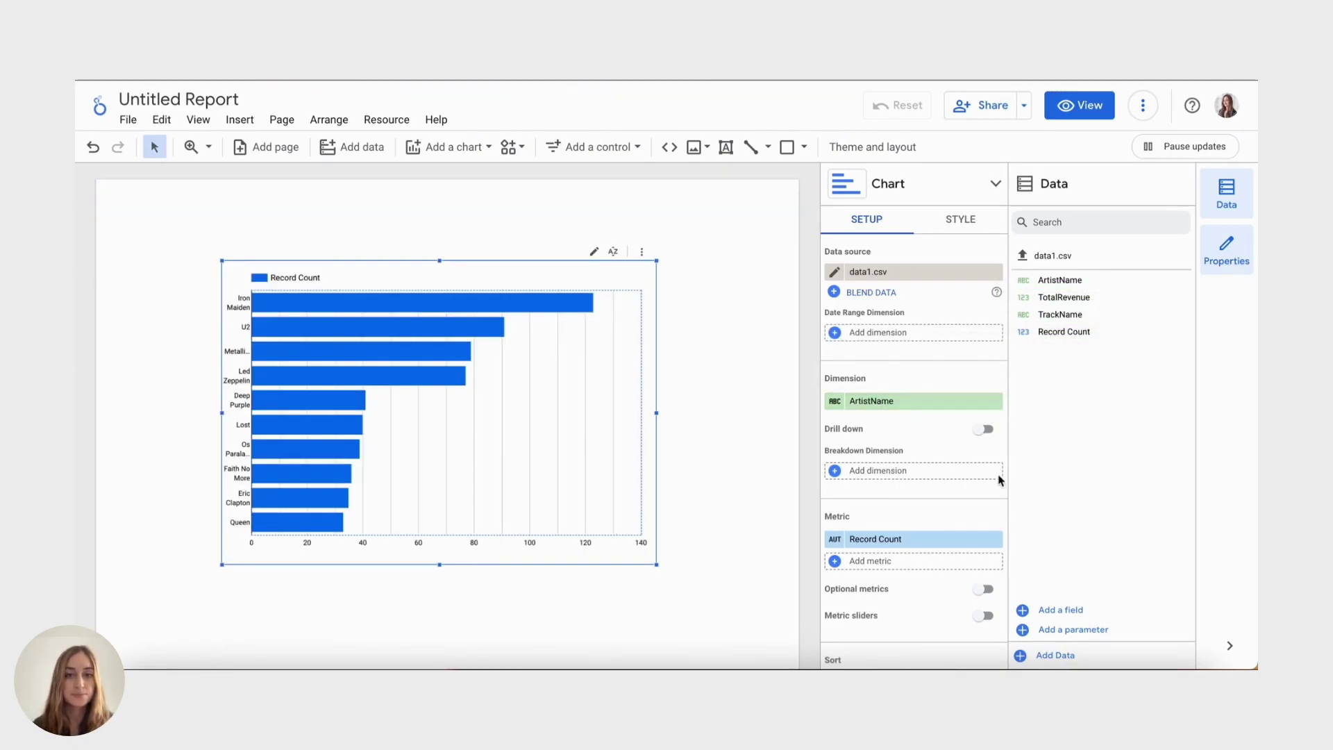
{"action": "left_click_drag", "start_coordinate": [1069, 300], "coordinate": [894, 553]}
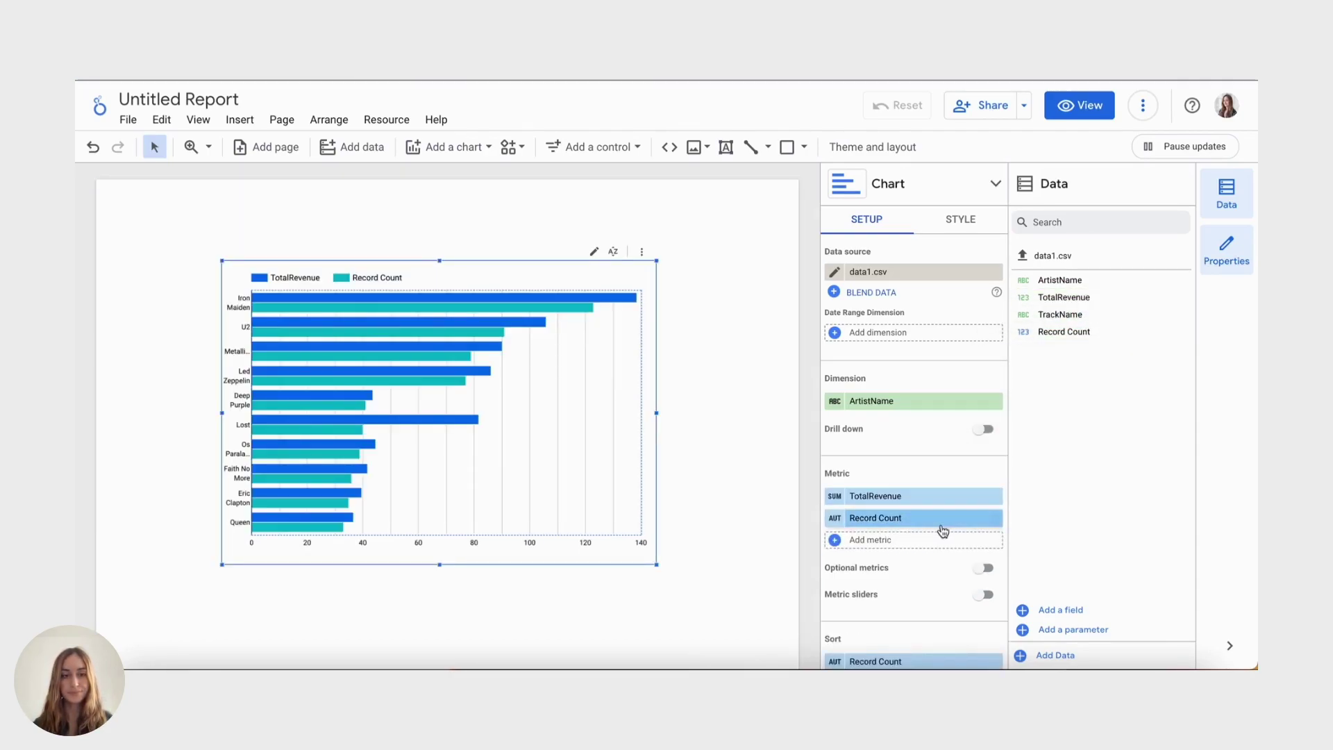
{"action": "left_click", "coordinate": [993, 519]}
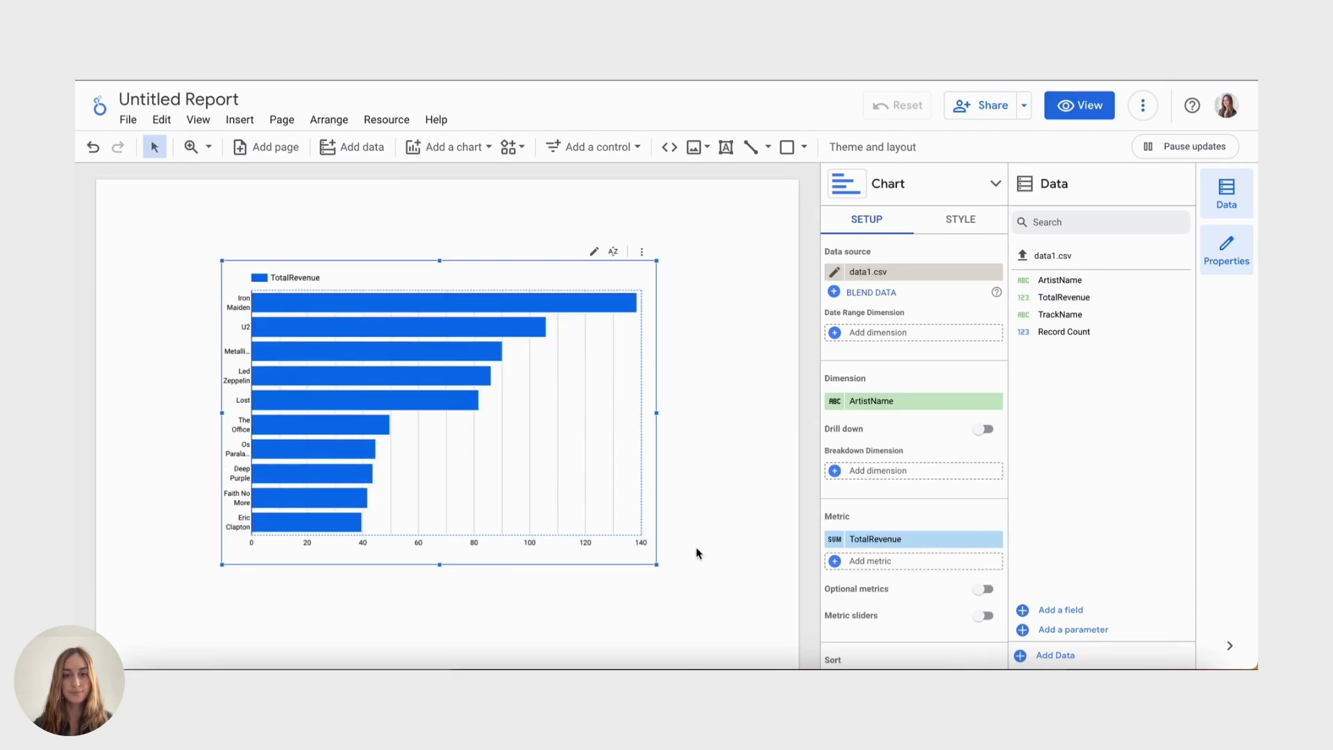
{"action": "left_click_drag", "start_coordinate": [1090, 300], "coordinate": [924, 475]}
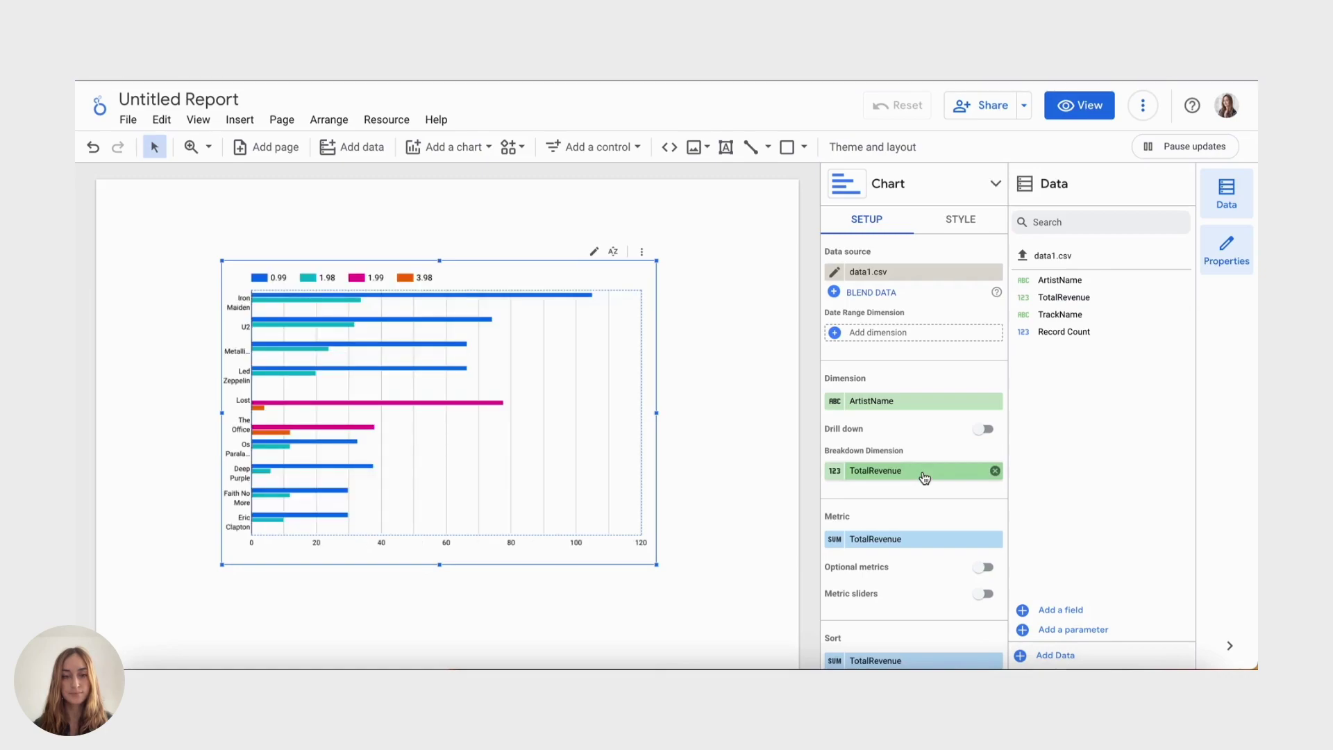
Try drill down with TrackName, then turn it off, restore ArtistName, and remove the breakdown
{"action": "left_click", "coordinate": [982, 430]}
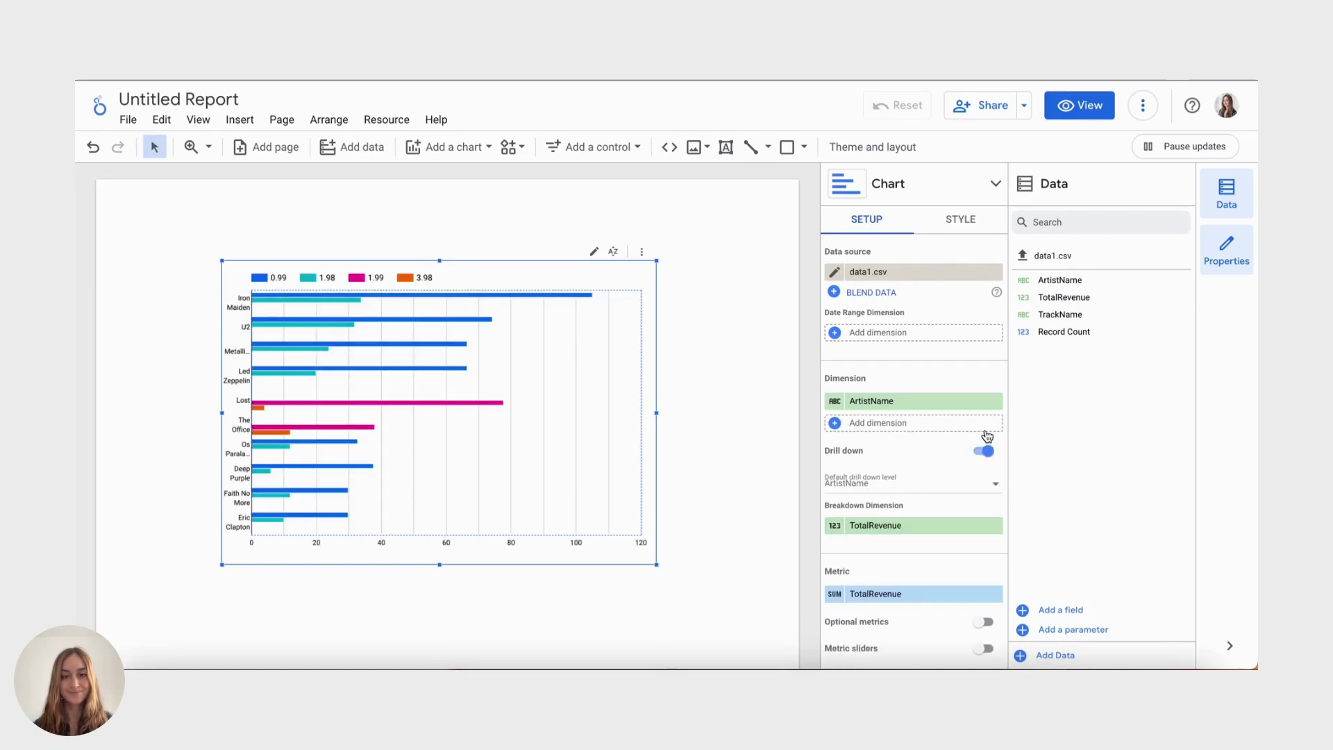
{"action": "left_click", "coordinate": [911, 526]}
{"action": "left_click", "coordinate": [1095, 441]}
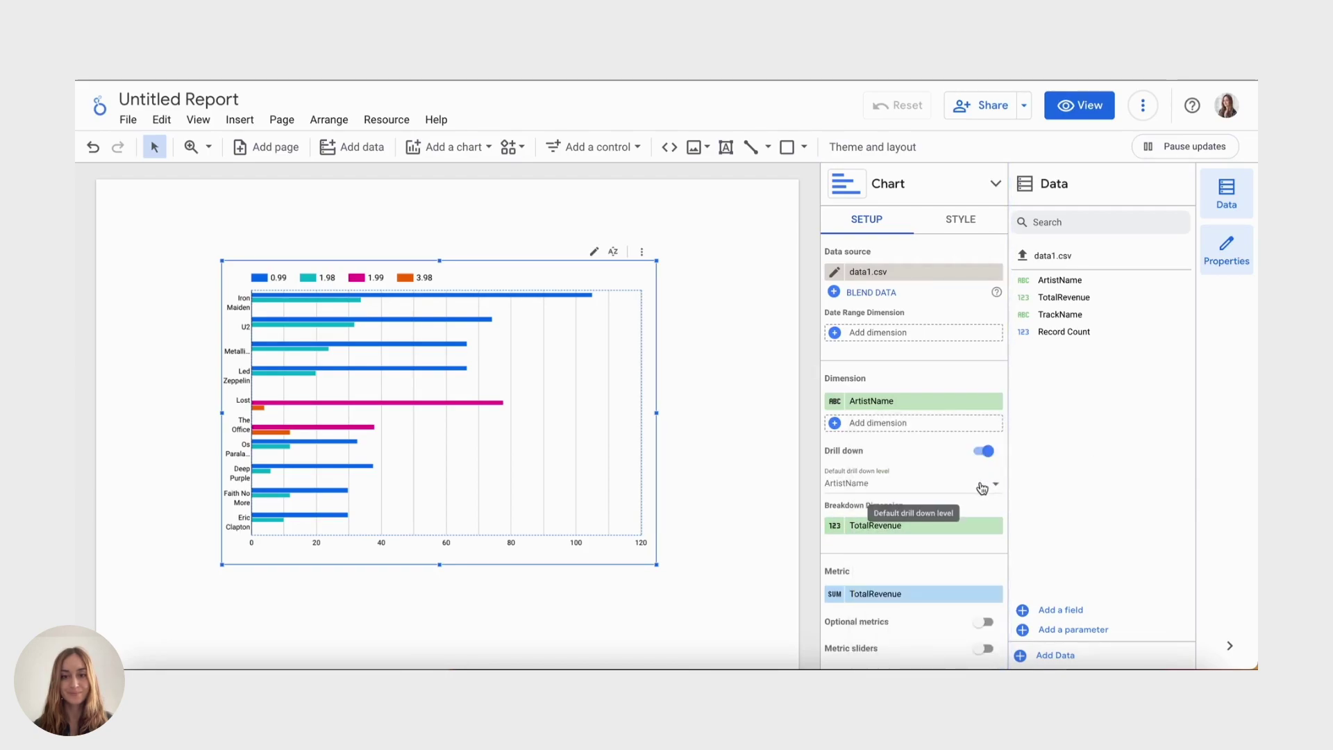
{"action": "left_click", "coordinate": [995, 490]}
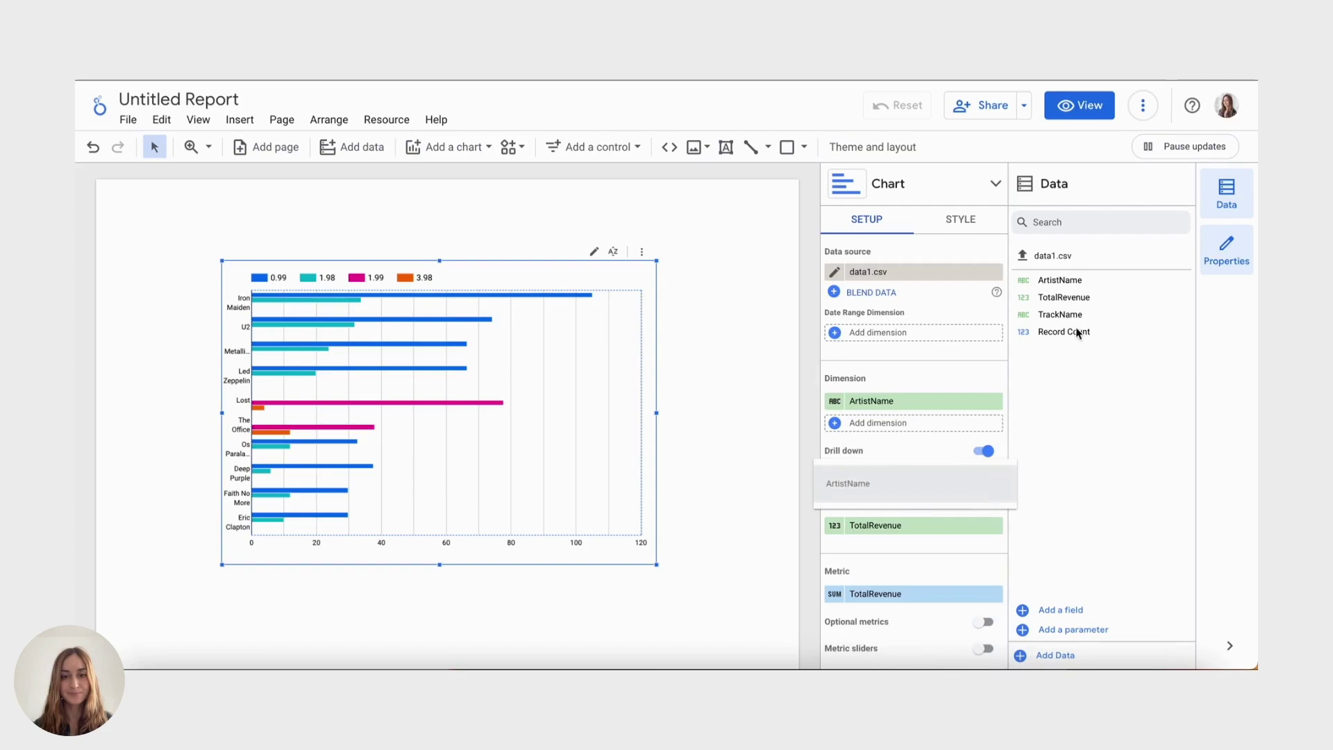
{"action": "left_click_drag", "start_coordinate": [1059, 314], "coordinate": [928, 429]}
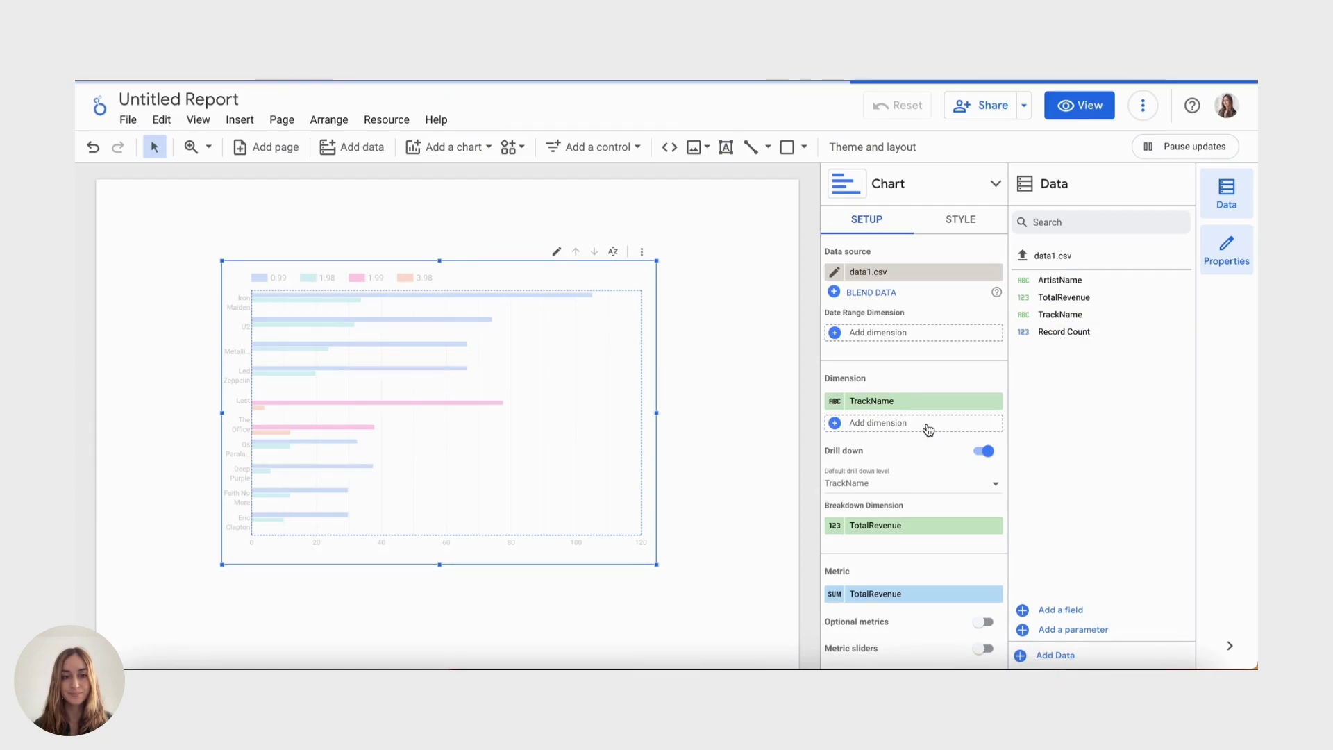
{"action": "left_click", "coordinate": [991, 452]}
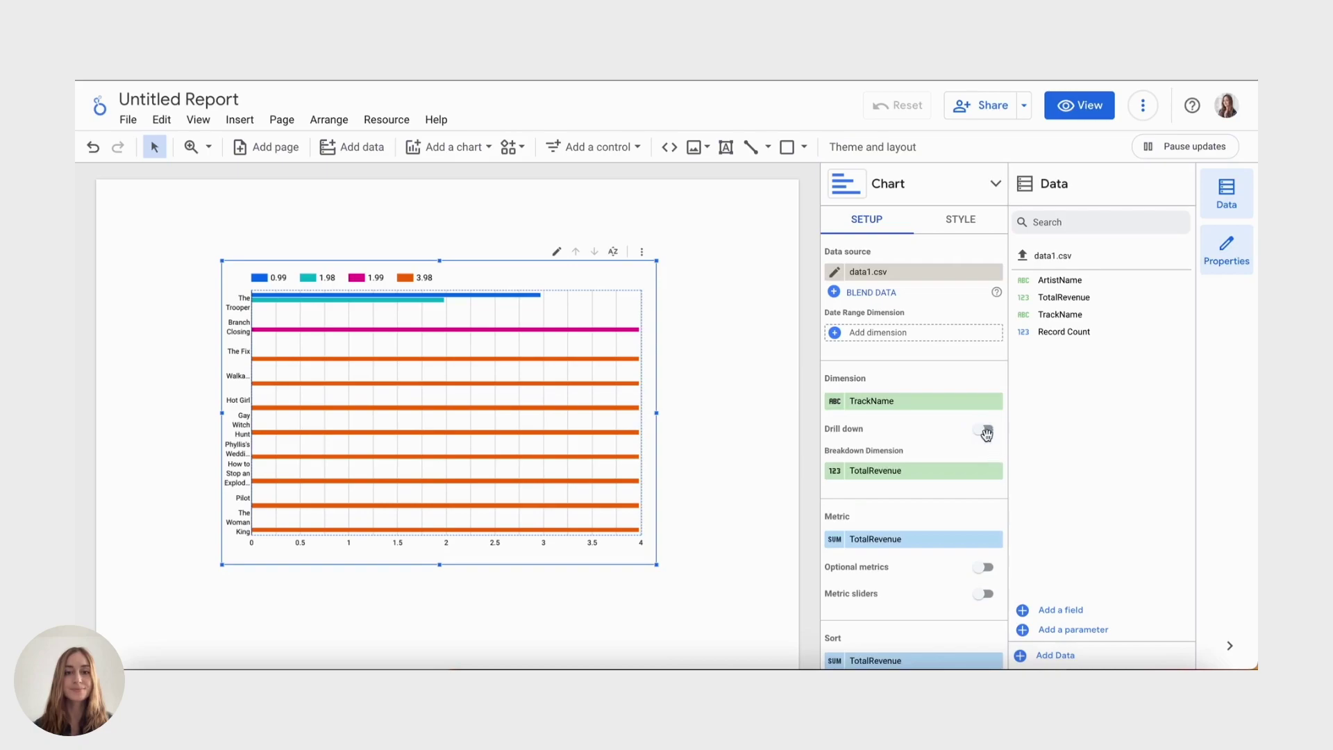
{"action": "left_click_drag", "start_coordinate": [1067, 286], "coordinate": [928, 411]}
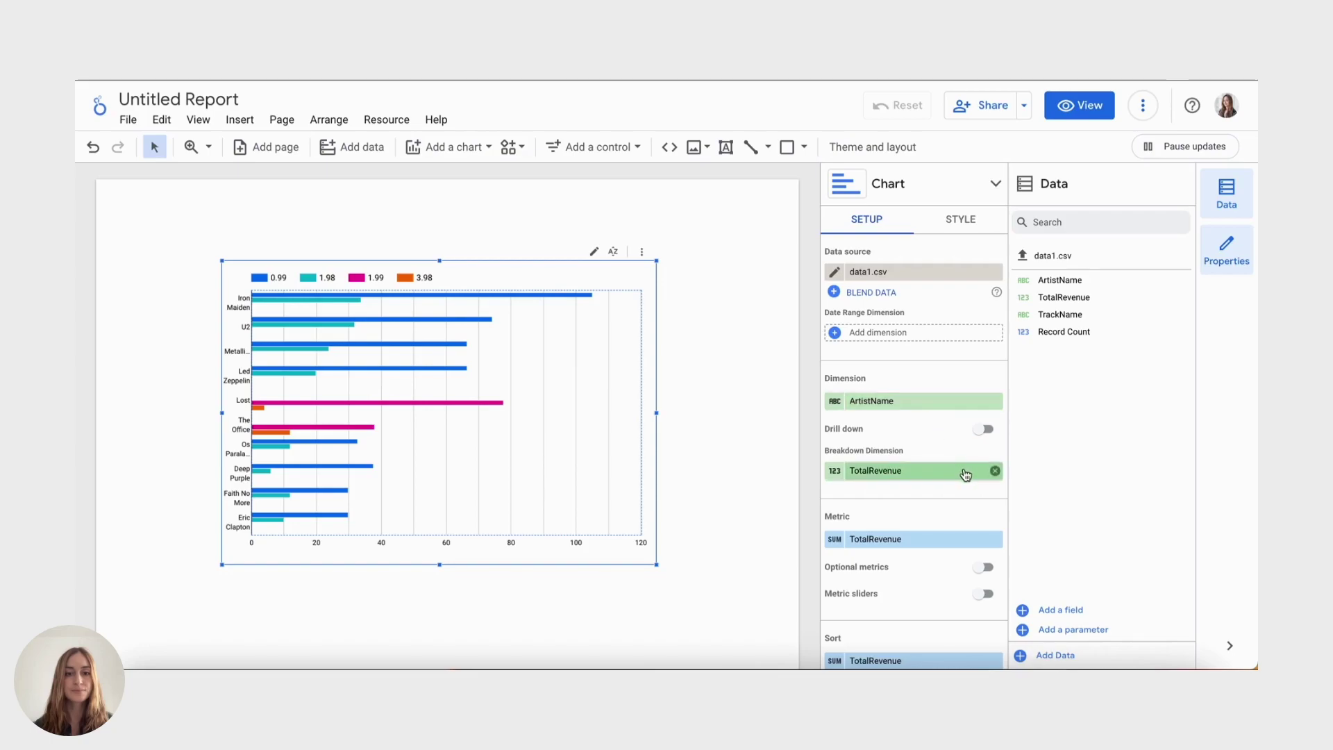
{"action": "left_click", "coordinate": [997, 472]}
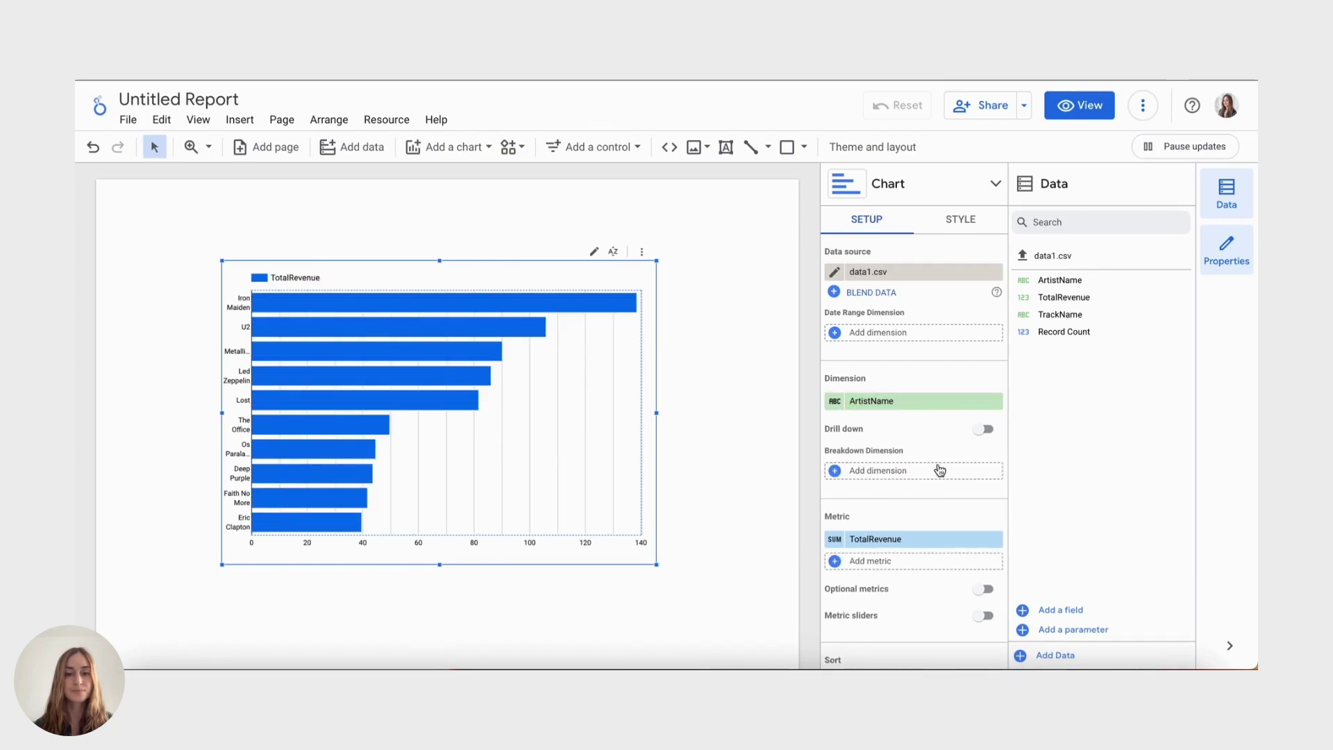
Show data labels on the chart, keeping the bars horizontal
{"action": "left_click", "coordinate": [576, 301]}
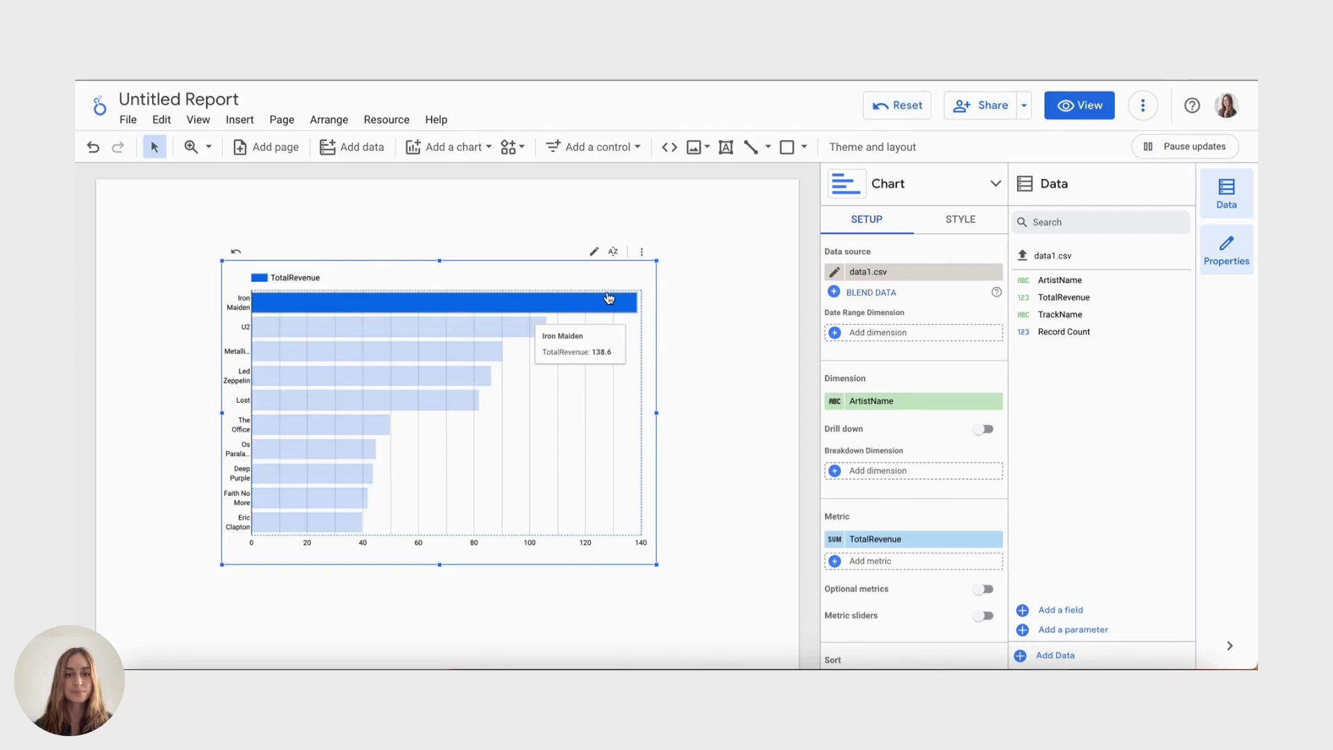
{"action": "left_click", "coordinate": [945, 221]}
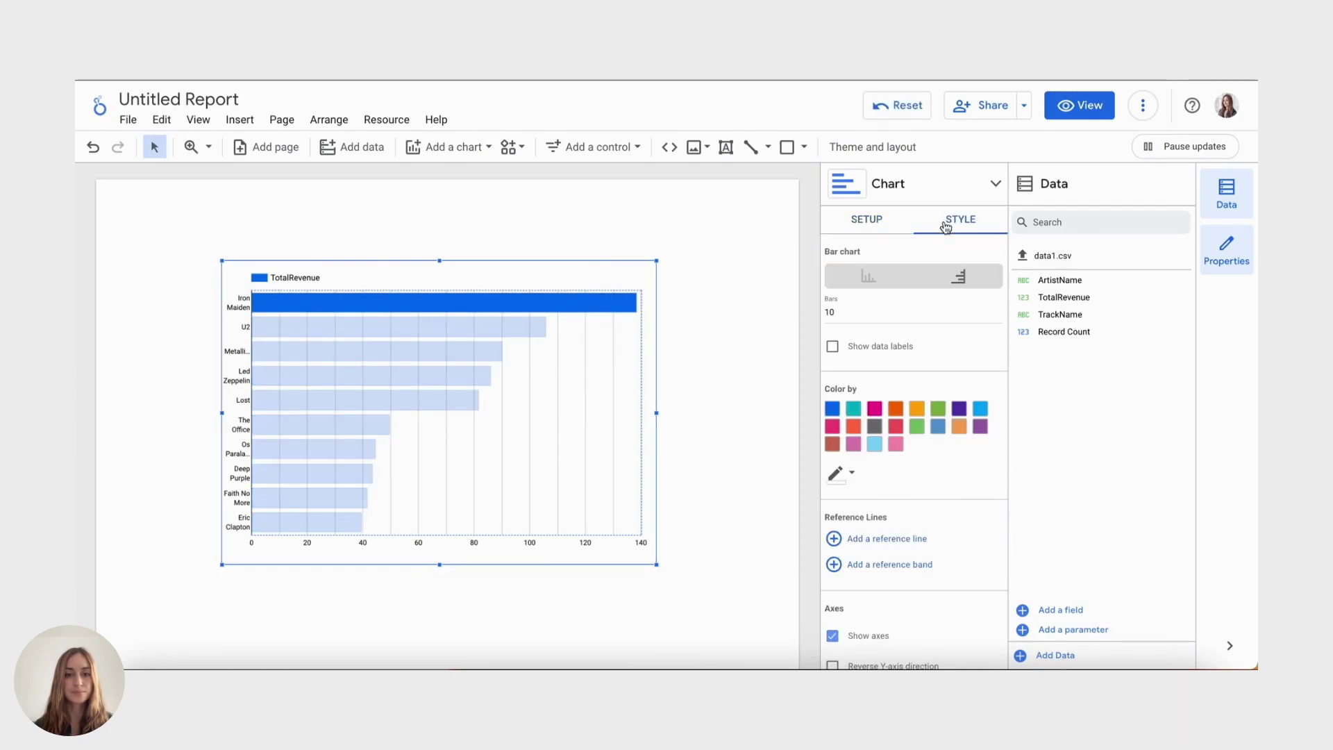
{"action": "left_click", "coordinate": [866, 278]}
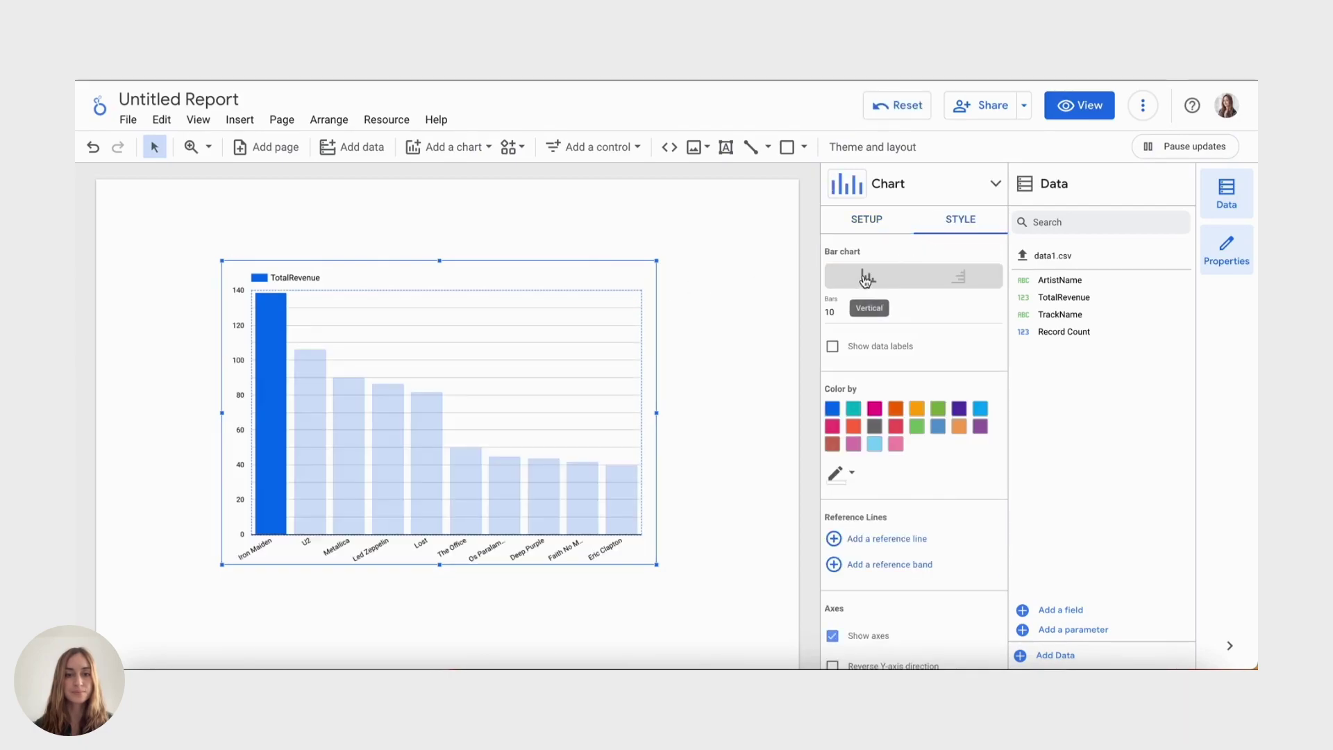
{"action": "left_click", "coordinate": [959, 278]}
{"action": "left_click", "coordinate": [866, 347]}
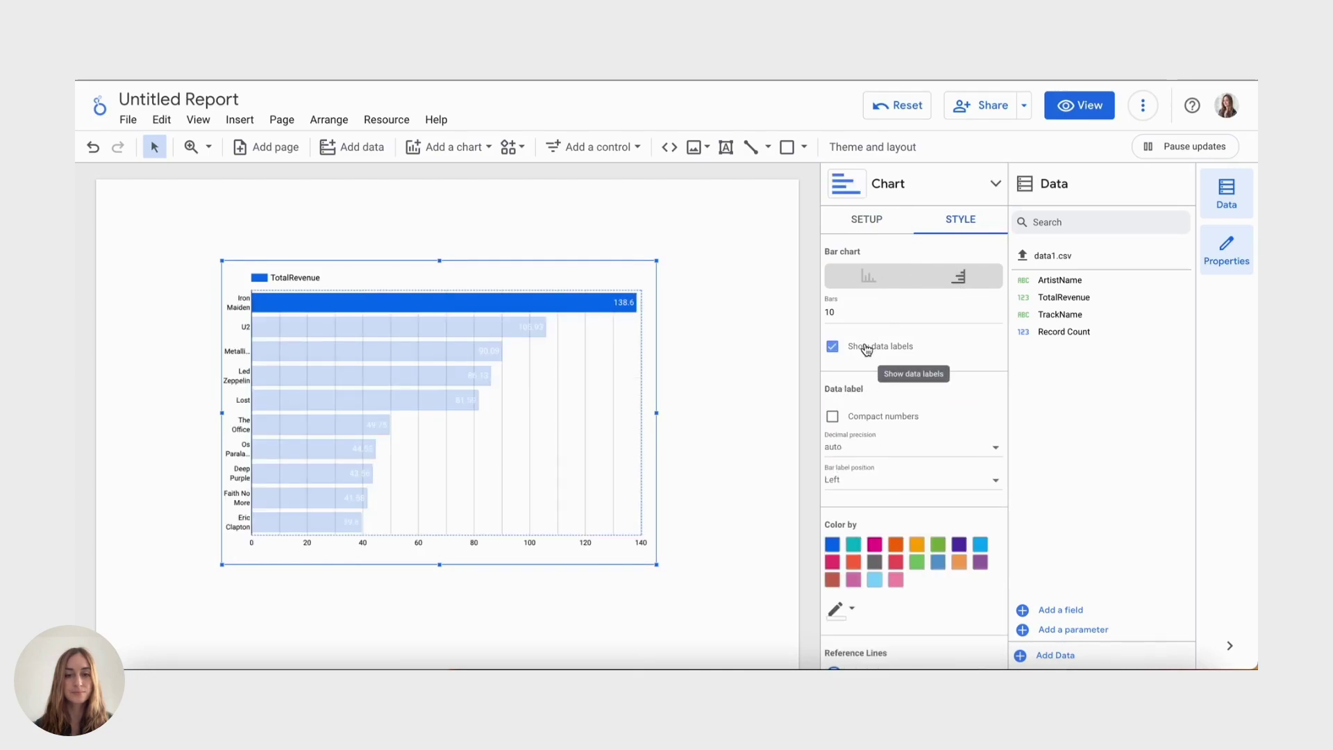
{"action": "left_click", "coordinate": [870, 282]}
{"action": "left_click", "coordinate": [963, 280]}
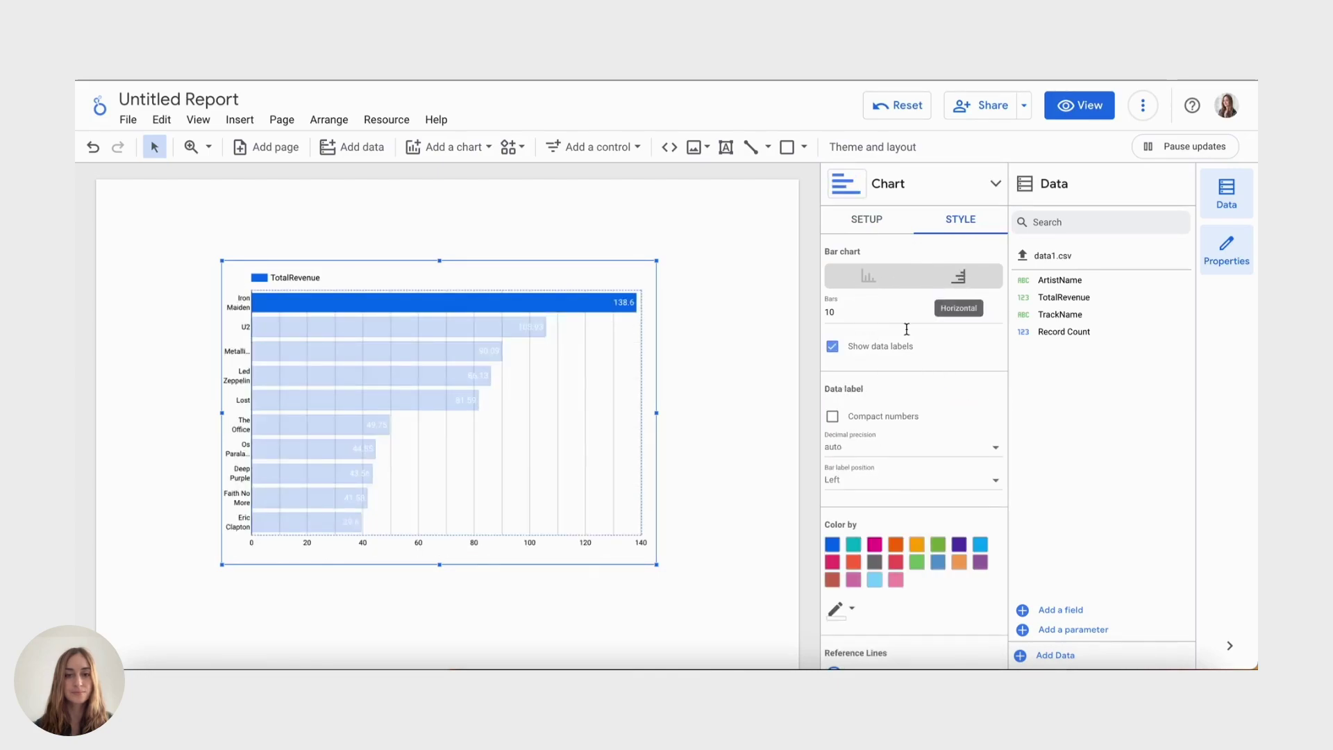
{"action": "left_click", "coordinate": [741, 393]}
{"action": "left_click", "coordinate": [546, 351]}
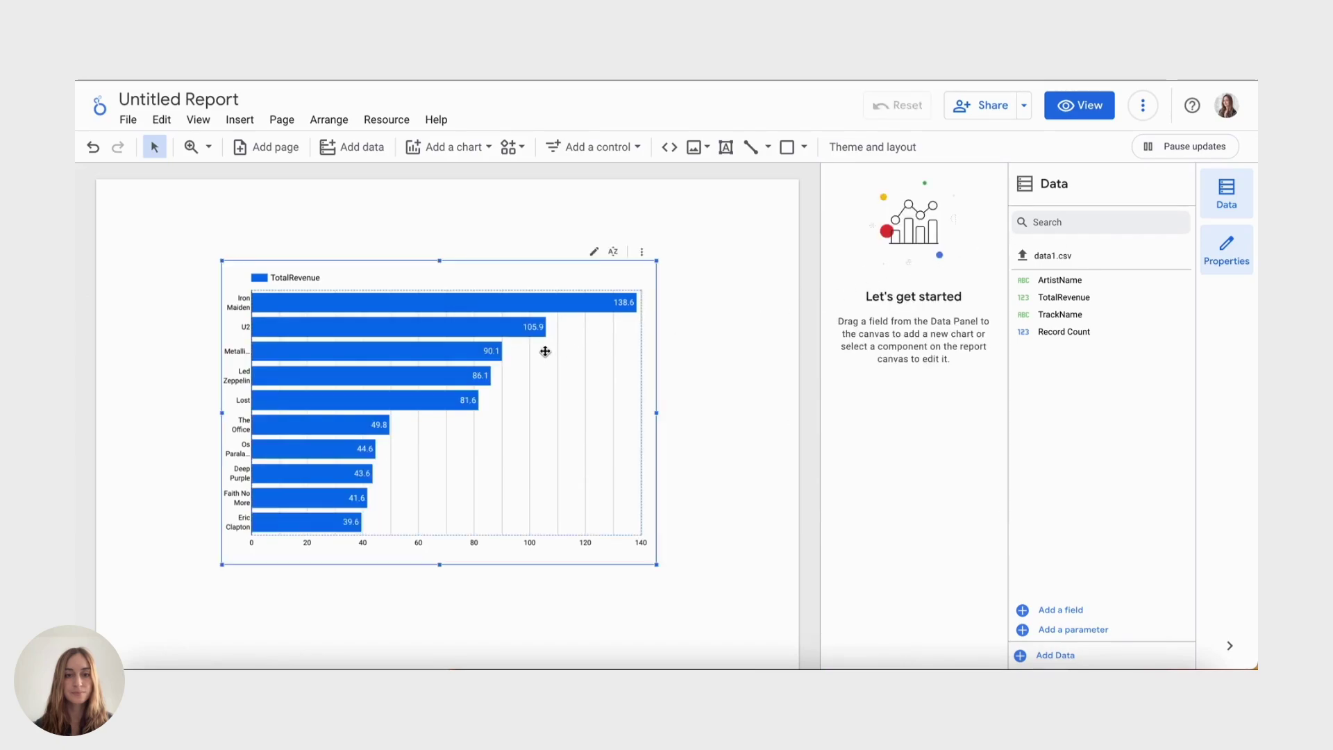
Round the data labels to 0 decimal places and colour the bars olive
{"action": "left_click", "coordinate": [981, 224]}
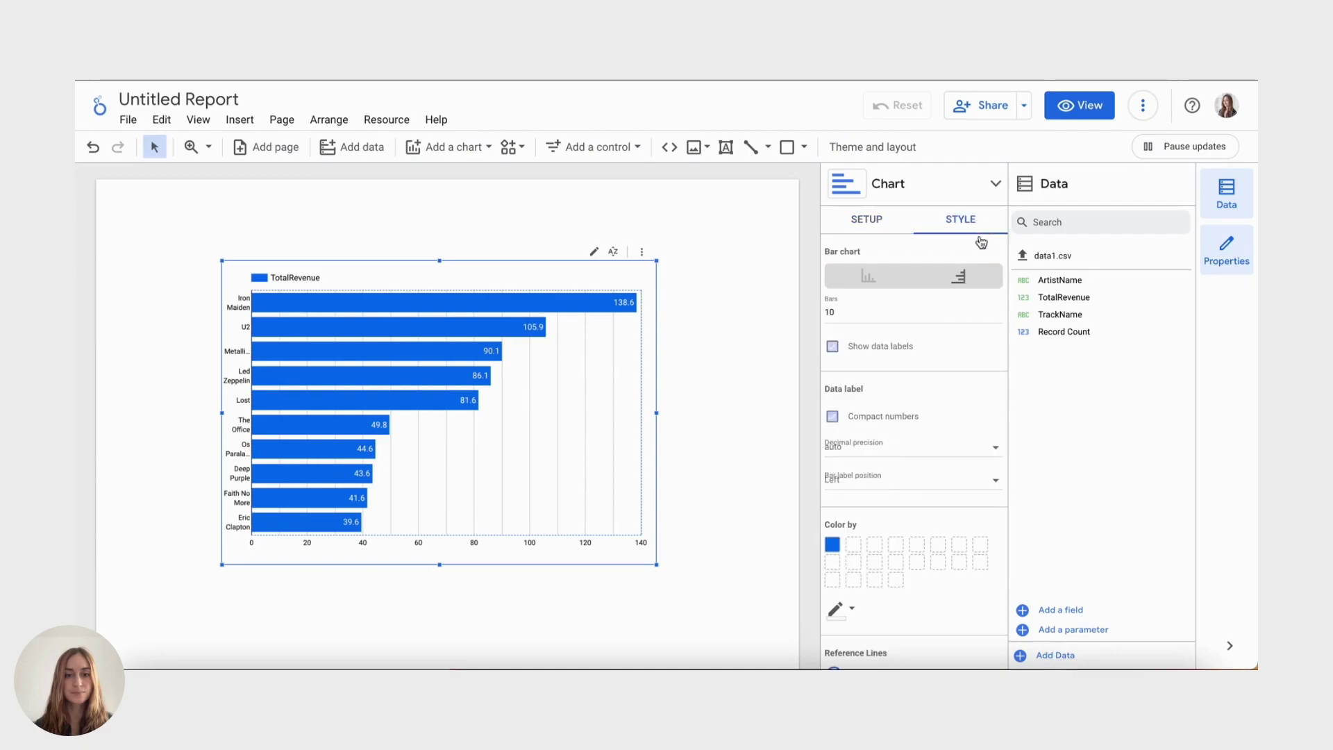
{"action": "scroll", "coordinate": [924, 402], "scroll_direction": "down", "scroll_amount": 1}
{"action": "left_click", "coordinate": [994, 397]}
{"action": "left_click", "coordinate": [961, 425]}
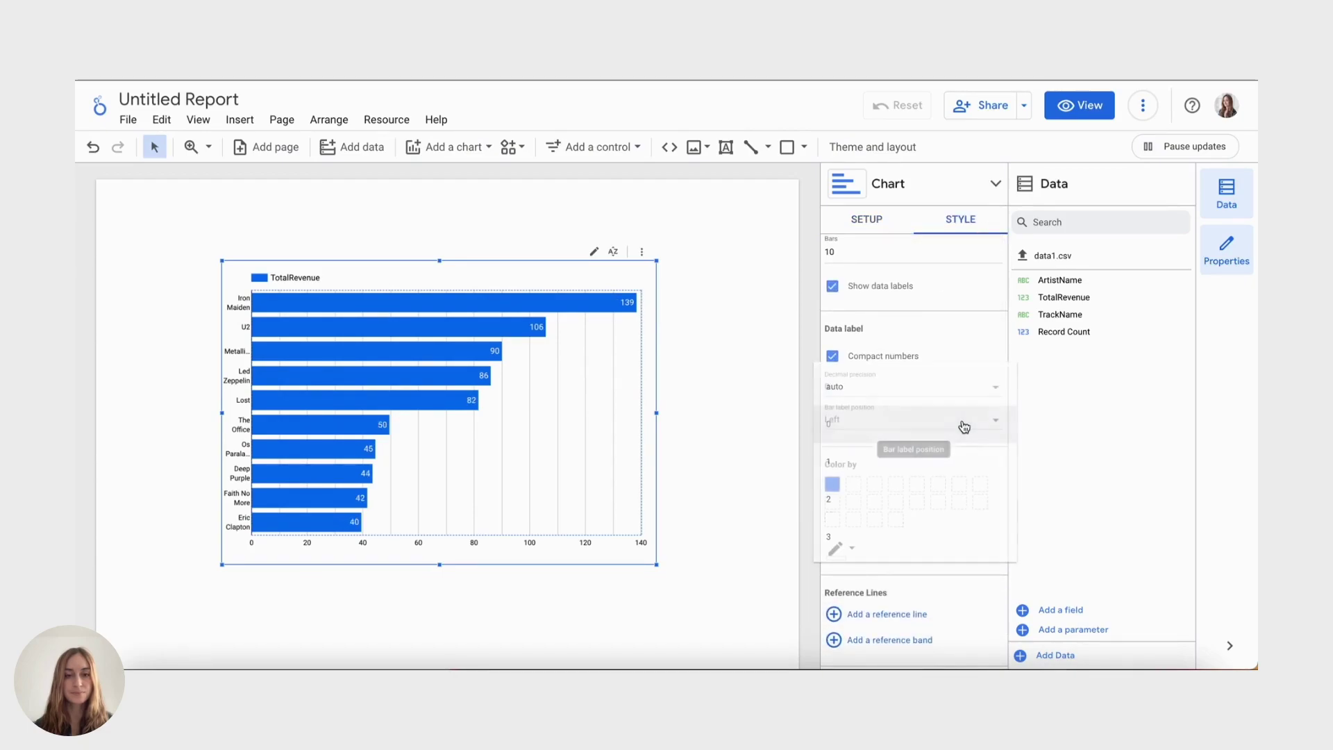
{"action": "left_click", "coordinate": [834, 485]}
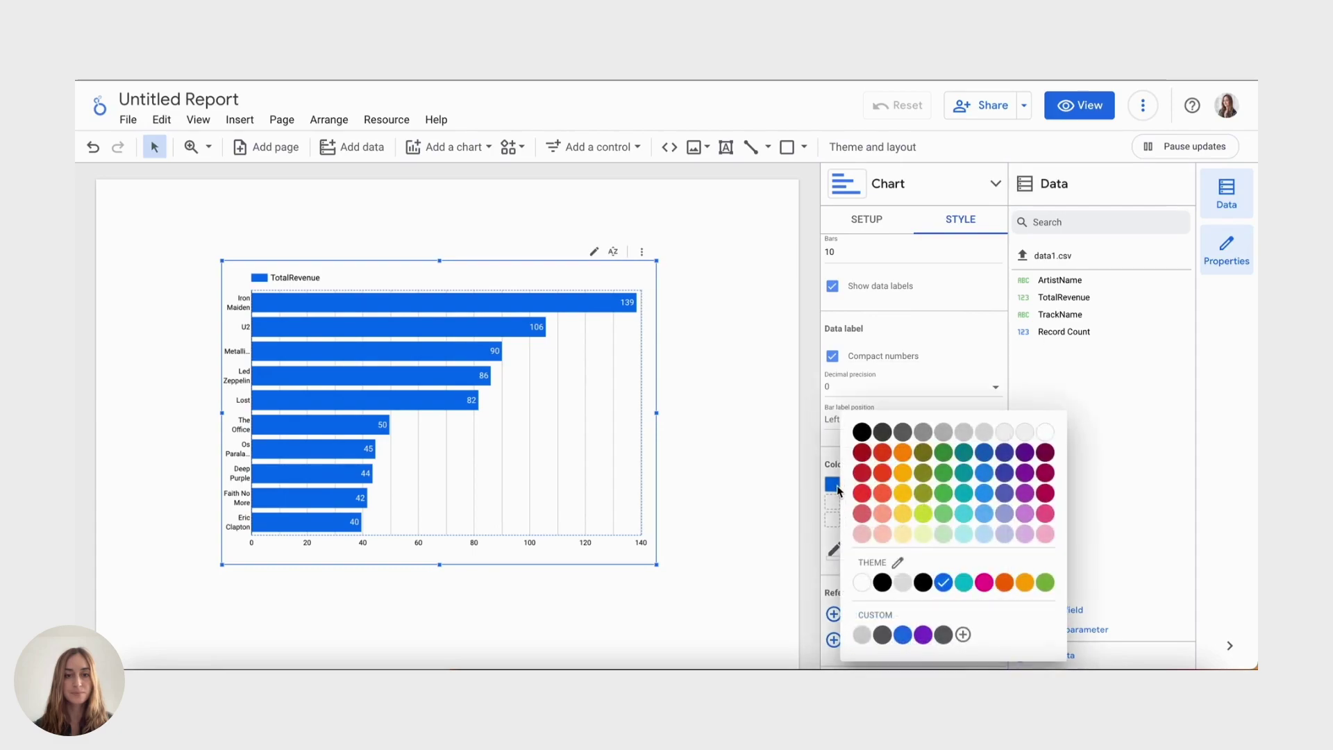
{"action": "left_click", "coordinate": [921, 475]}
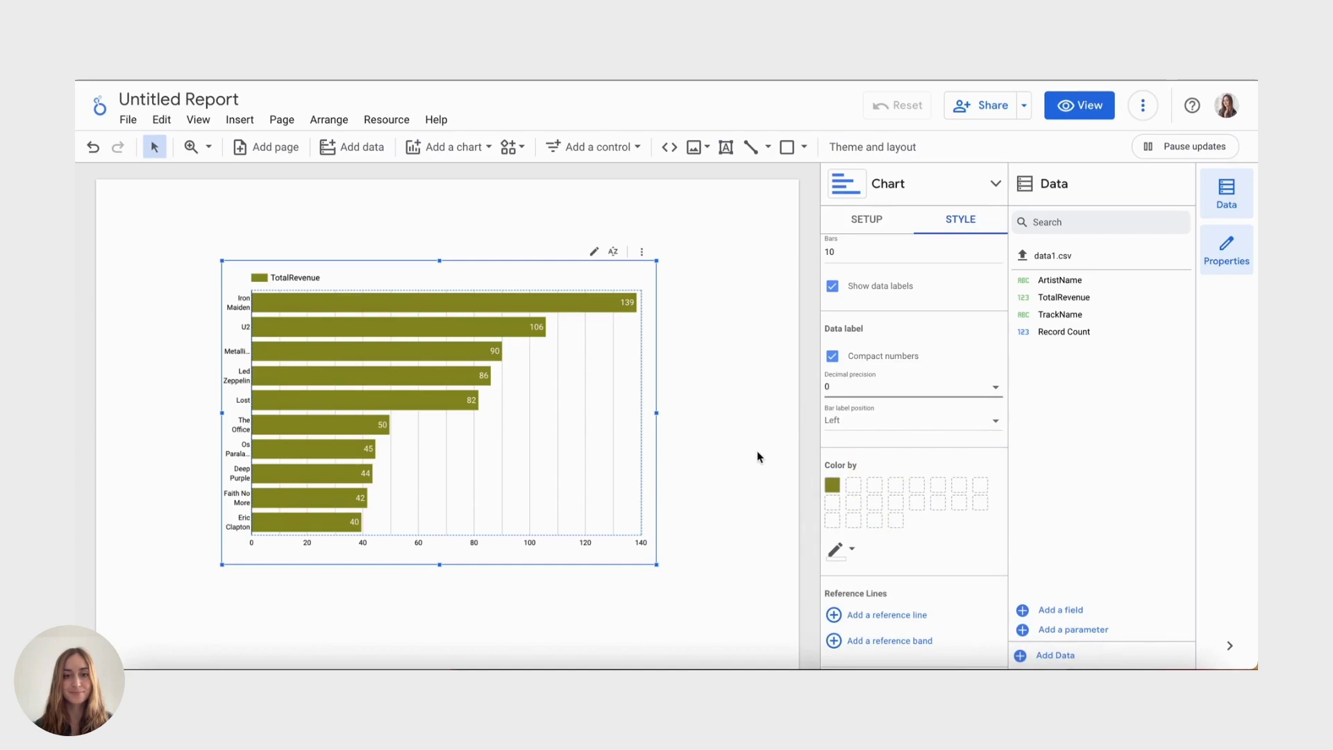
{"action": "scroll", "coordinate": [893, 507], "scroll_direction": "down", "scroll_amount": 5}
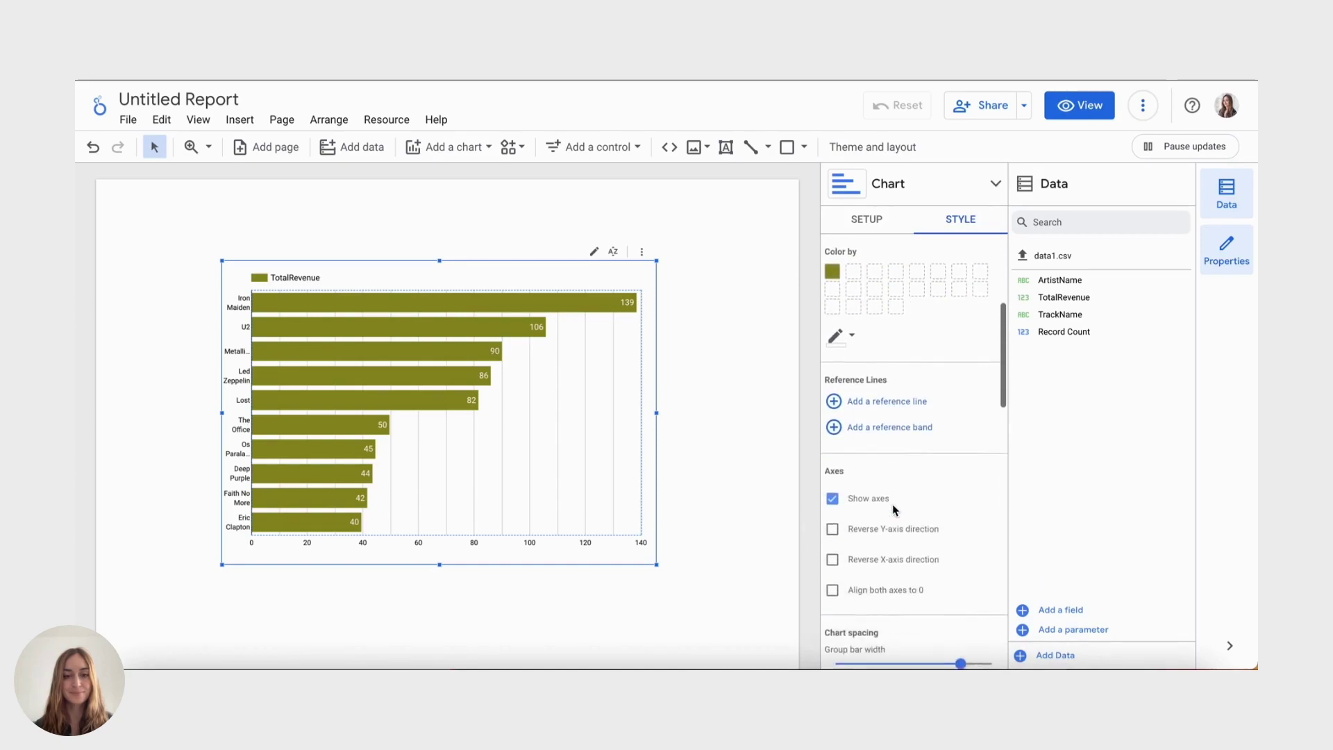
{"action": "scroll", "coordinate": [888, 511], "scroll_direction": "down", "scroll_amount": 2}
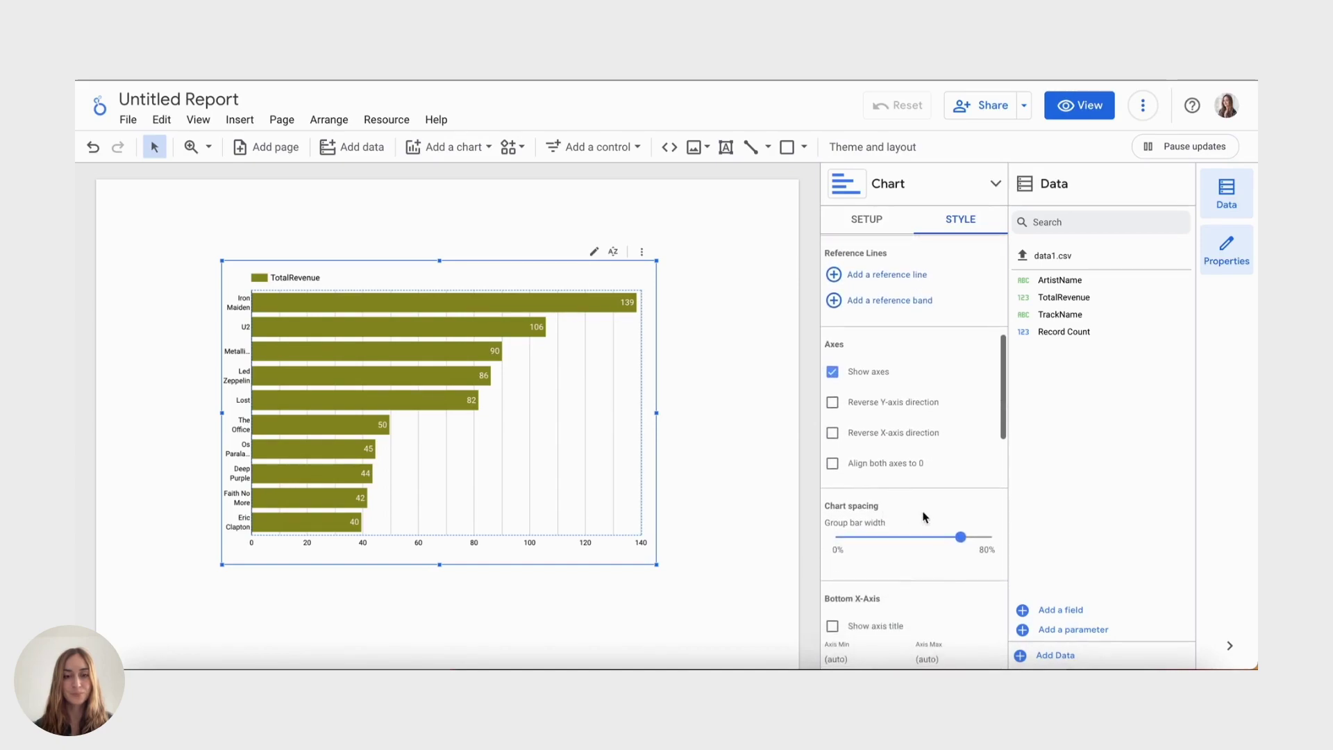
{"action": "scroll", "coordinate": [956, 535], "scroll_direction": "down", "scroll_amount": 2}
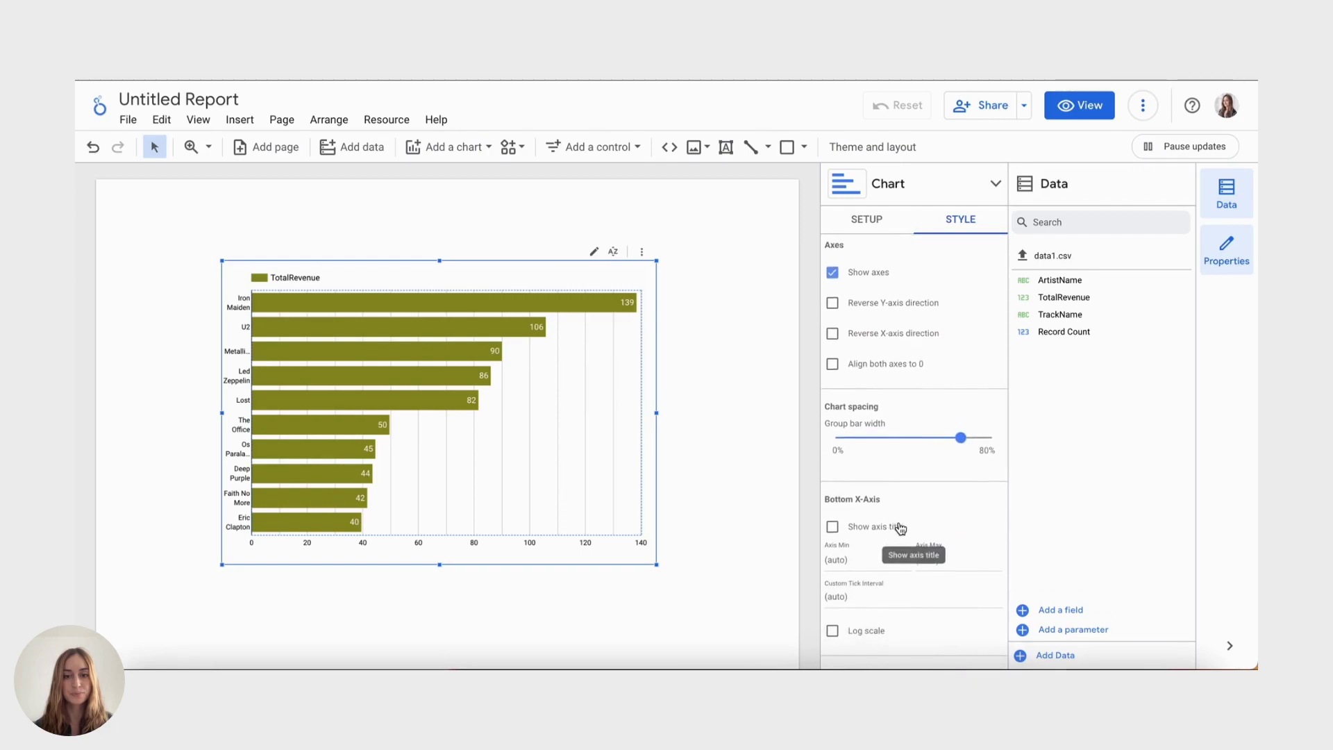
{"action": "scroll", "coordinate": [898, 526], "scroll_direction": "down", "scroll_amount": 5}
{"action": "scroll", "coordinate": [898, 523], "scroll_direction": "down", "scroll_amount": 4}
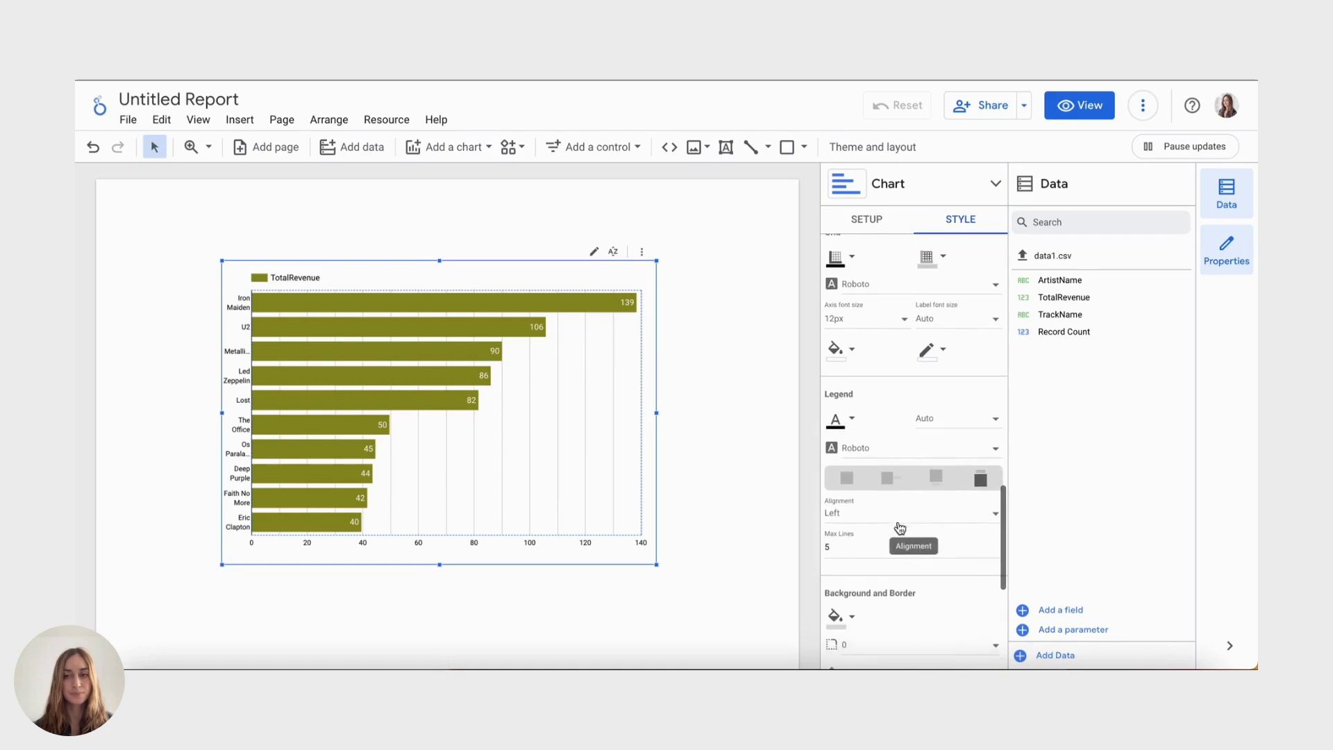
{"action": "scroll", "coordinate": [899, 528], "scroll_direction": "down", "scroll_amount": 5}
{"action": "scroll", "coordinate": [900, 527], "scroll_direction": "down", "scroll_amount": 1}
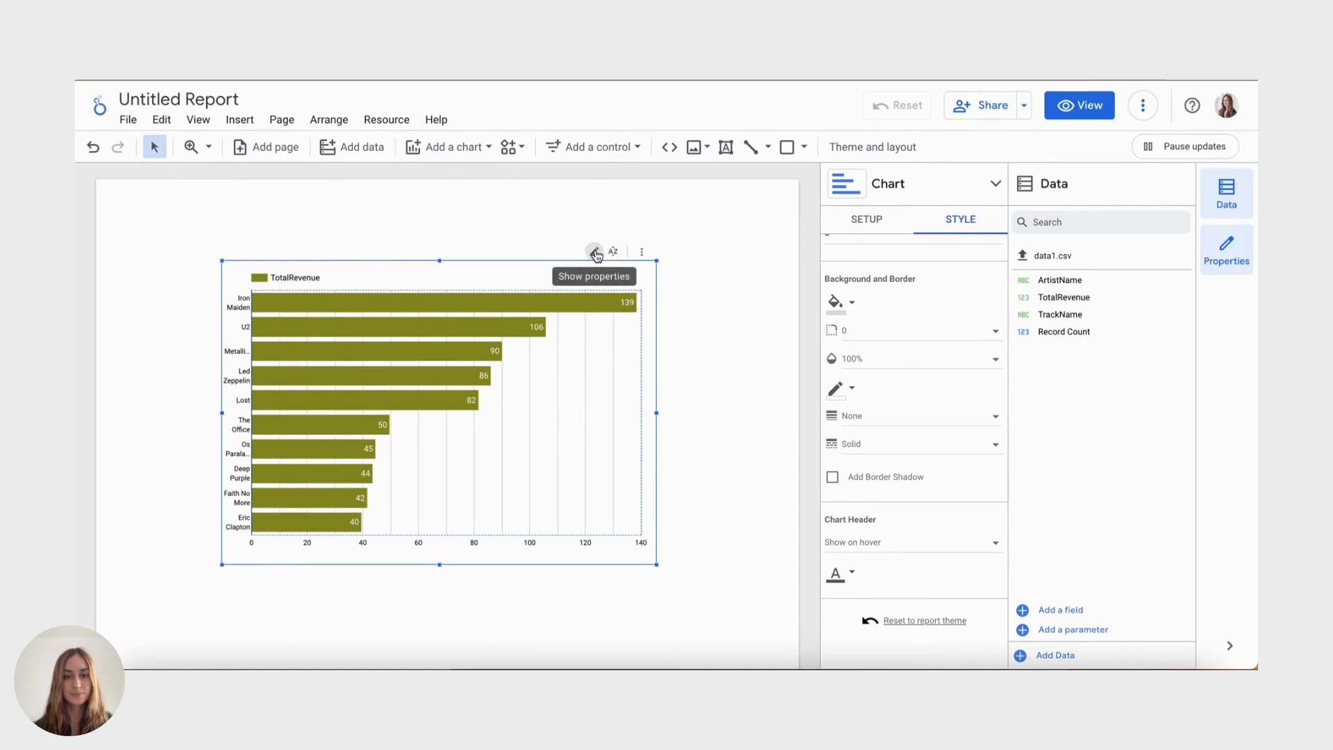
Move the chart lower and add a text box above it reading 'Artist' Total Revenue'
{"action": "left_click_drag", "start_coordinate": [560, 264], "coordinate": [569, 317]}
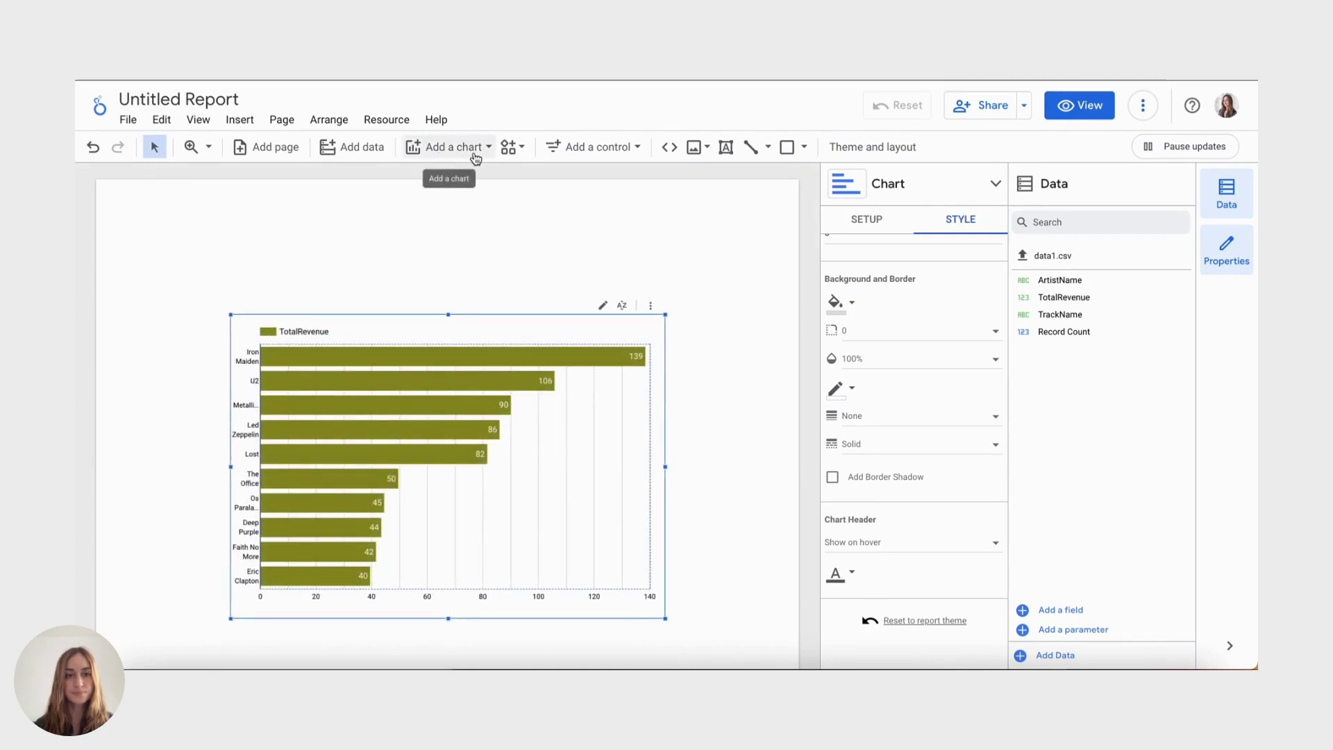
{"action": "left_click", "coordinate": [632, 146]}
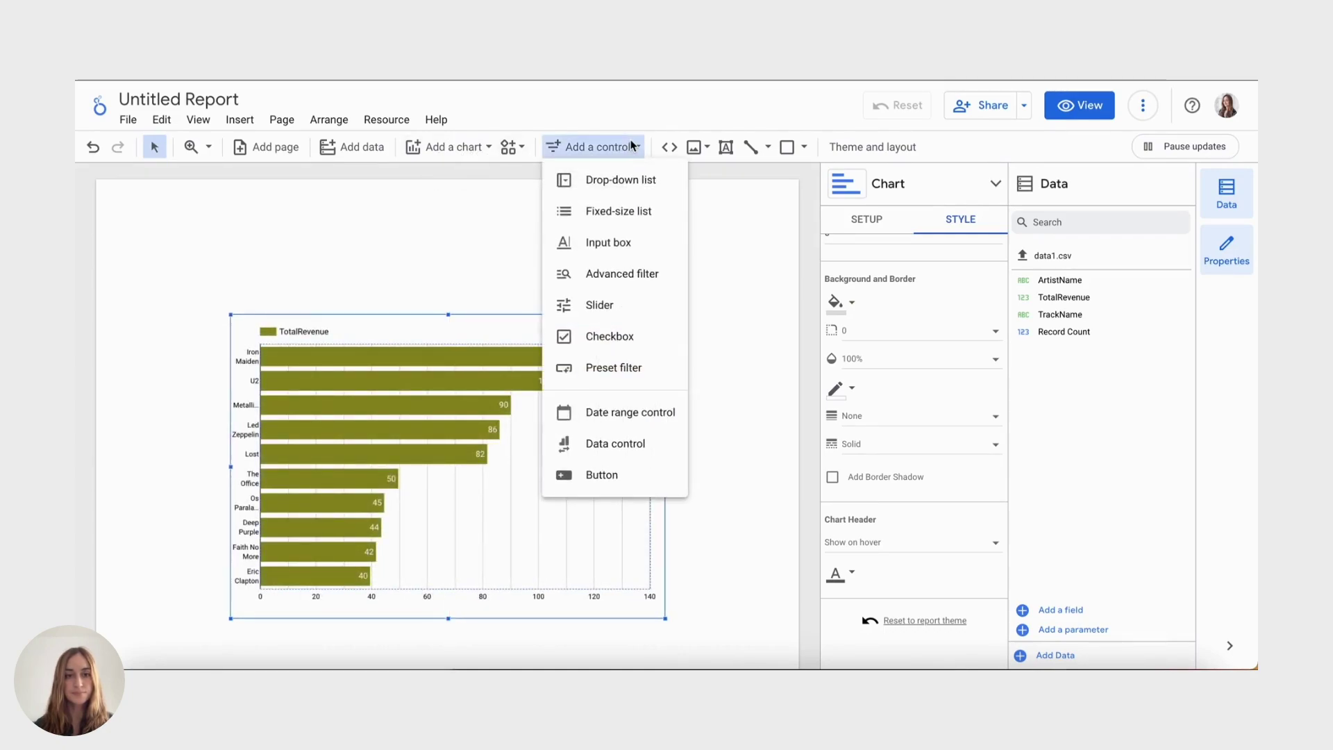
{"action": "left_click", "coordinate": [726, 146]}
{"action": "left_click", "coordinate": [726, 146]}
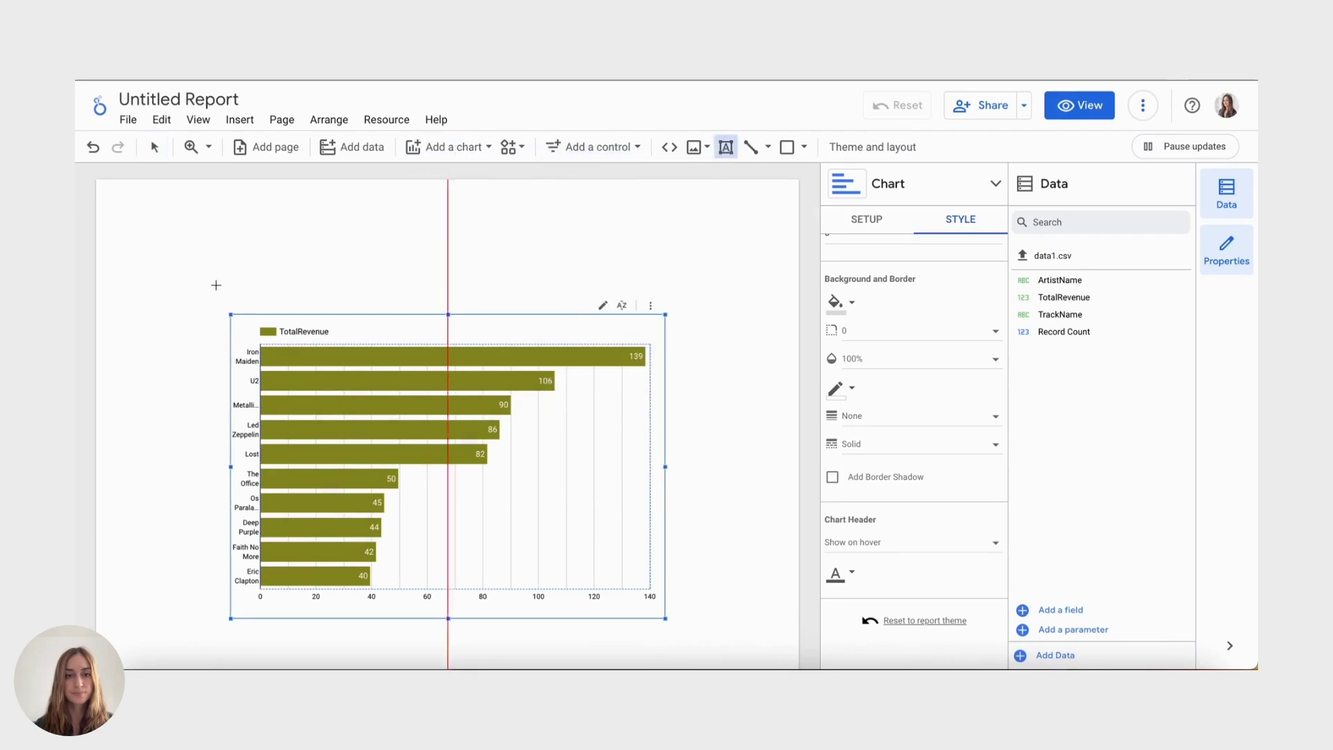
{"action": "left_click_drag", "start_coordinate": [232, 264], "coordinate": [668, 299]}
{"action": "type", "text": "Artist'"}
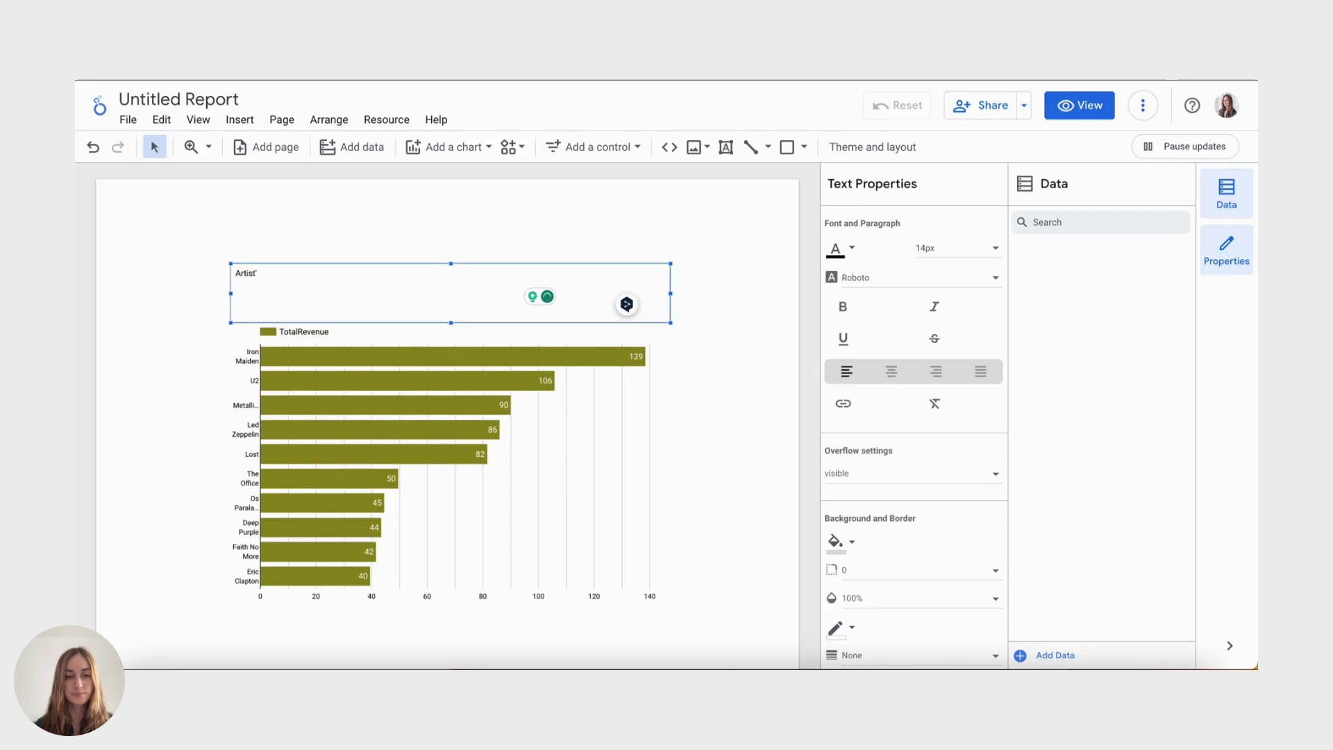
{"action": "type", "text": " Total Revenue"}
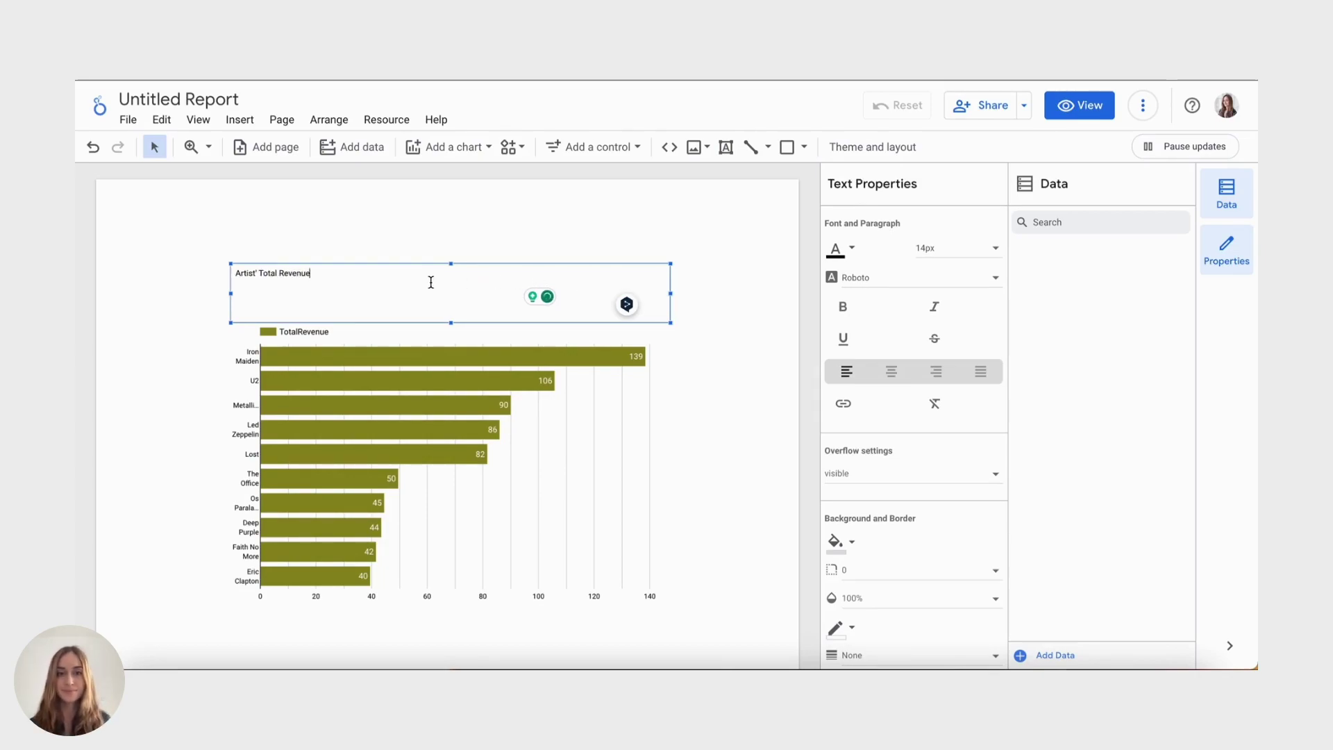
Format the title as 20px Roboto Condensed, centre-aligned
{"action": "key", "text": "ctrl+a"}
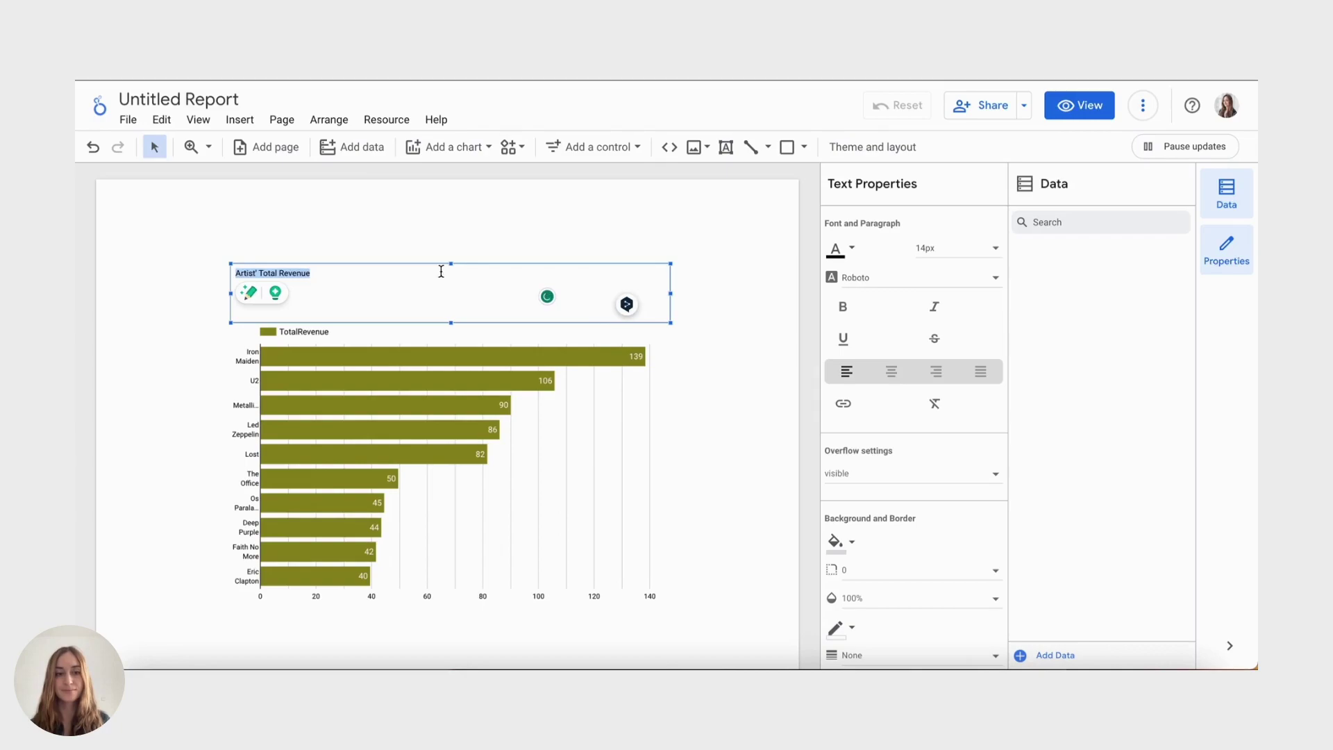
{"action": "left_click", "coordinate": [907, 281]}
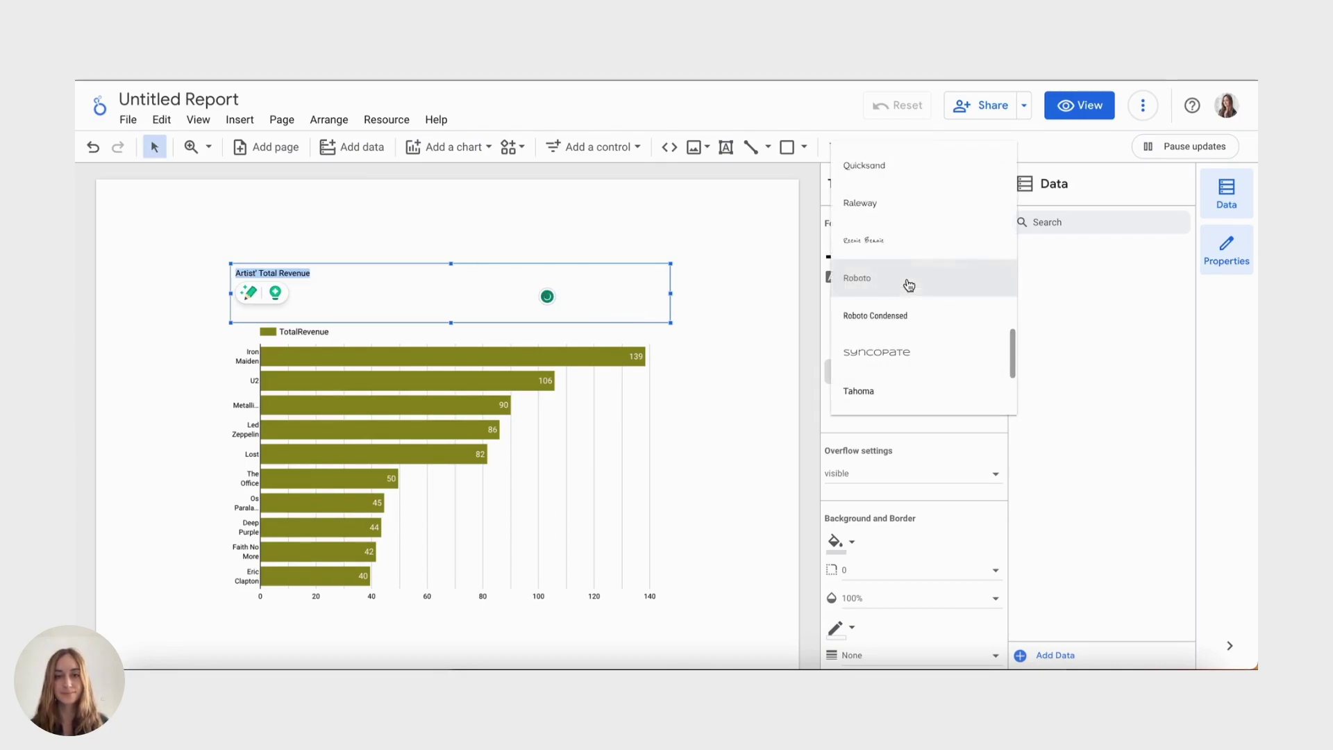
{"action": "left_click", "coordinate": [887, 315]}
{"action": "left_click", "coordinate": [962, 252]}
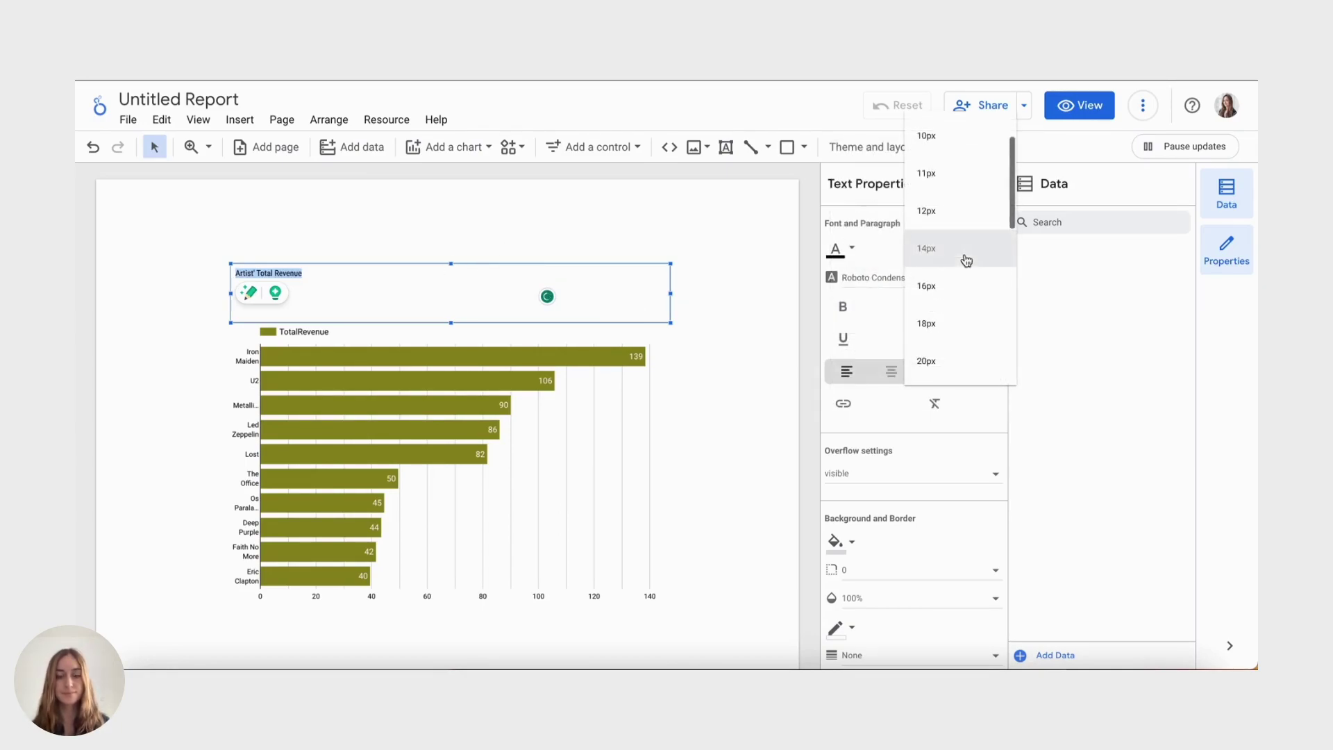
{"action": "left_click", "coordinate": [946, 360]}
{"action": "left_click", "coordinate": [895, 370]}
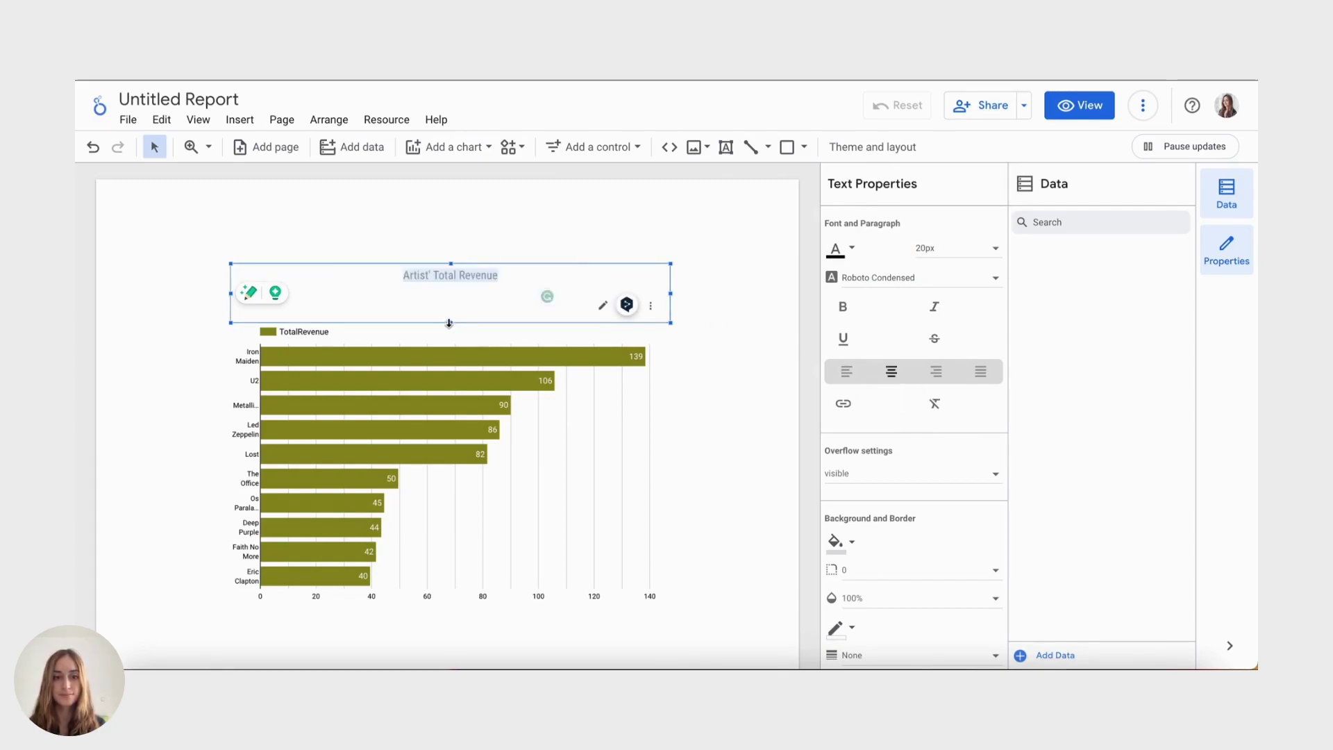
{"action": "left_click", "coordinate": [507, 229]}
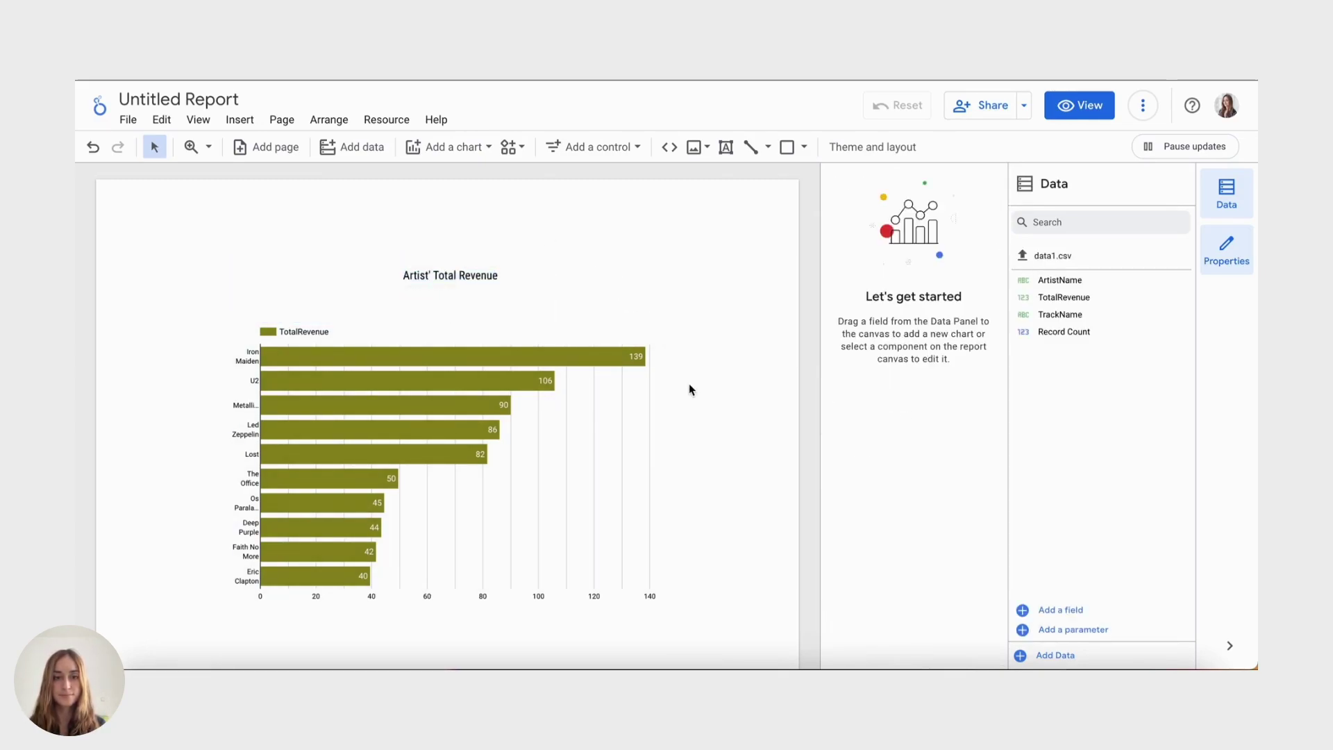